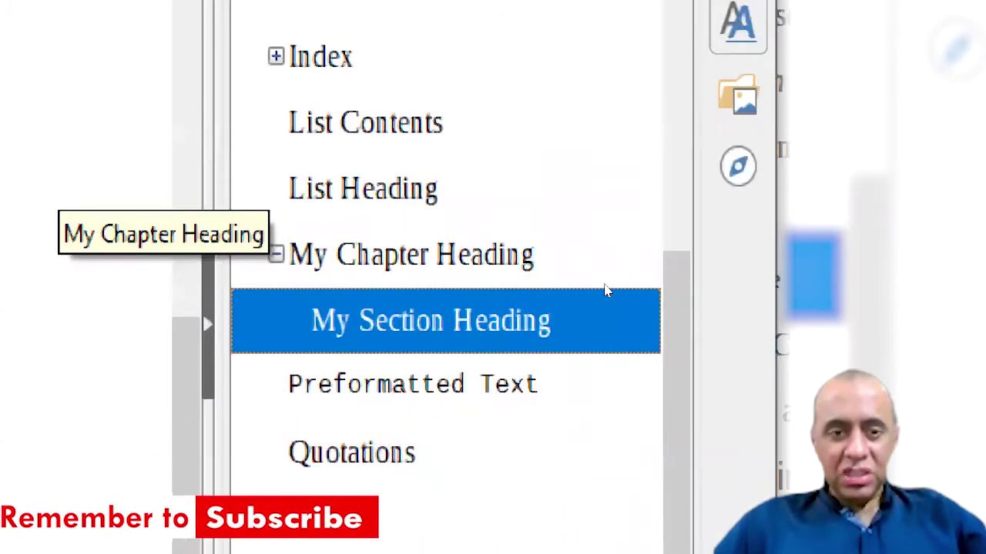
Collapse and expand the My Chapter Heading entry in the styles list to examine the My Section Heading style nested beneath it.
{"action": "double_click", "coordinate": [607, 287]}
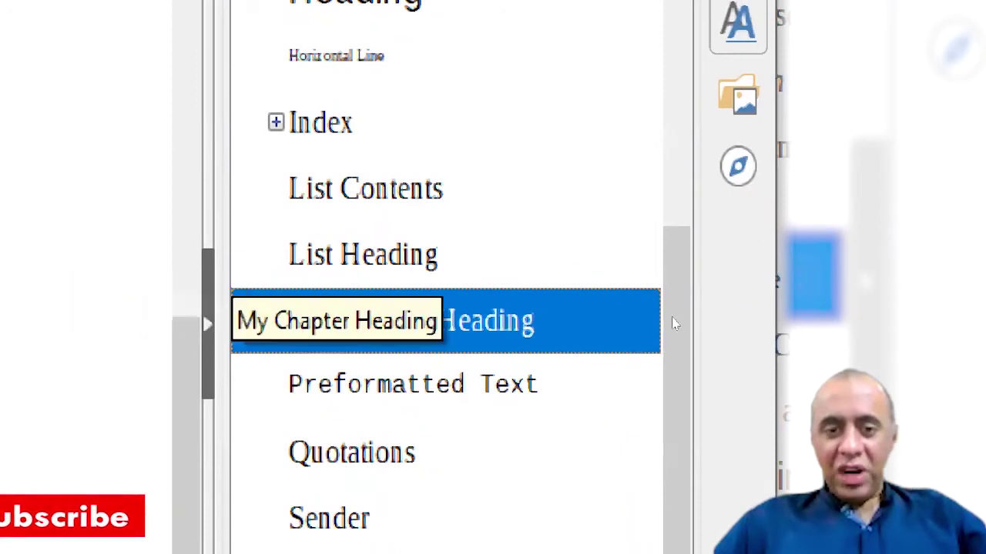
{"action": "double_click", "coordinate": [625, 333]}
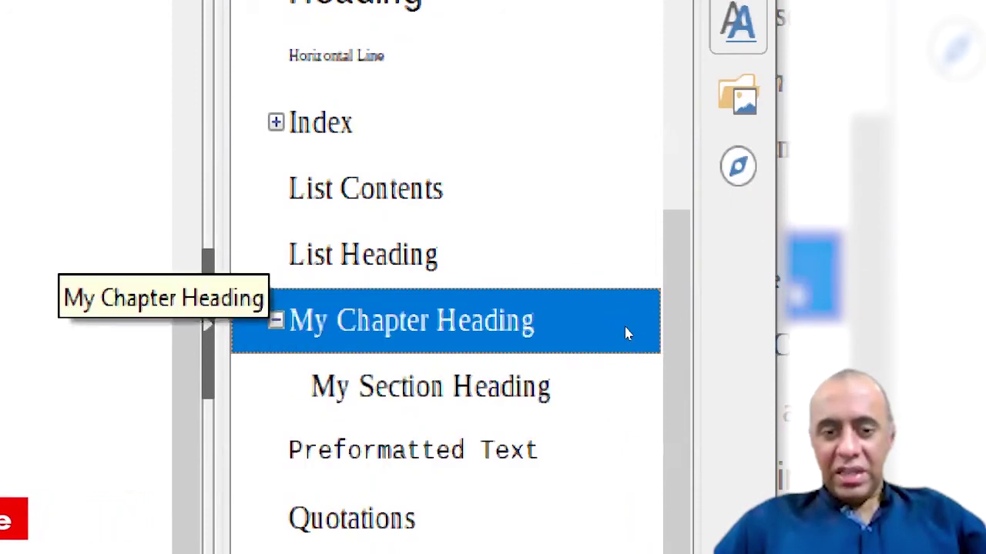
{"action": "key", "text": "Down"}
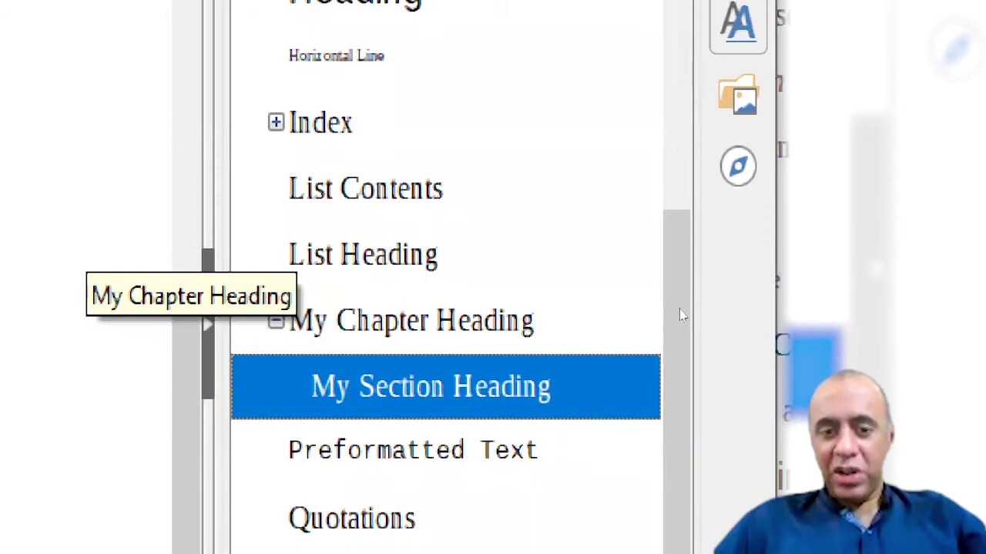
{"action": "double_click", "coordinate": [609, 317]}
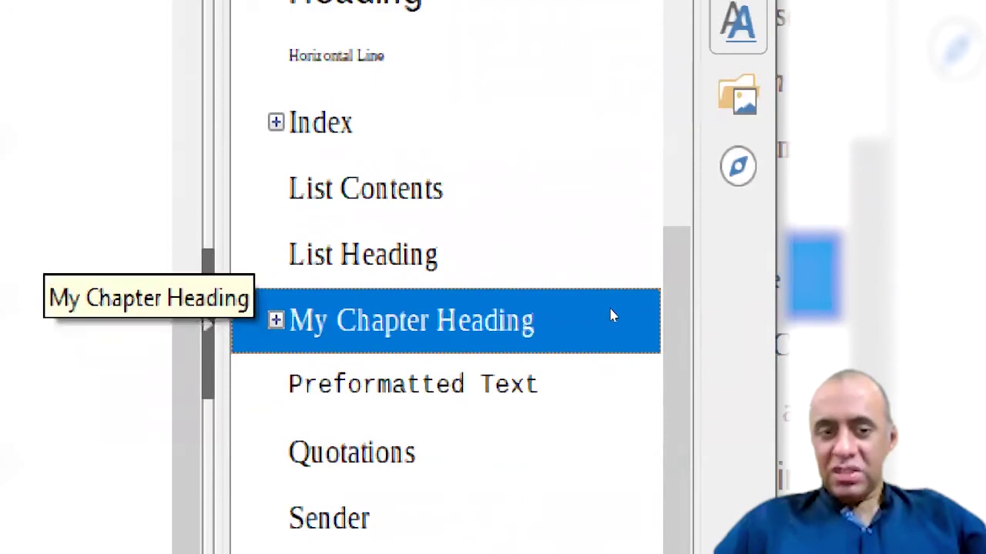
{"action": "double_click", "coordinate": [612, 316]}
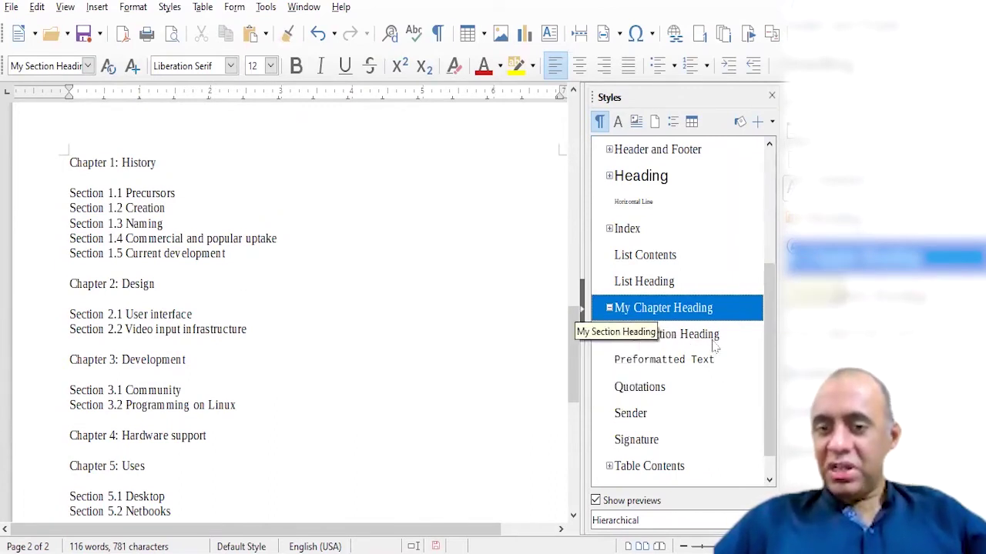
Modify the My Section Heading paragraph style so that it inherits from - None -.
{"action": "left_click_drag", "start_coordinate": [700, 348], "coordinate": [627, 308]}
{"action": "left_click", "coordinate": [662, 336]}
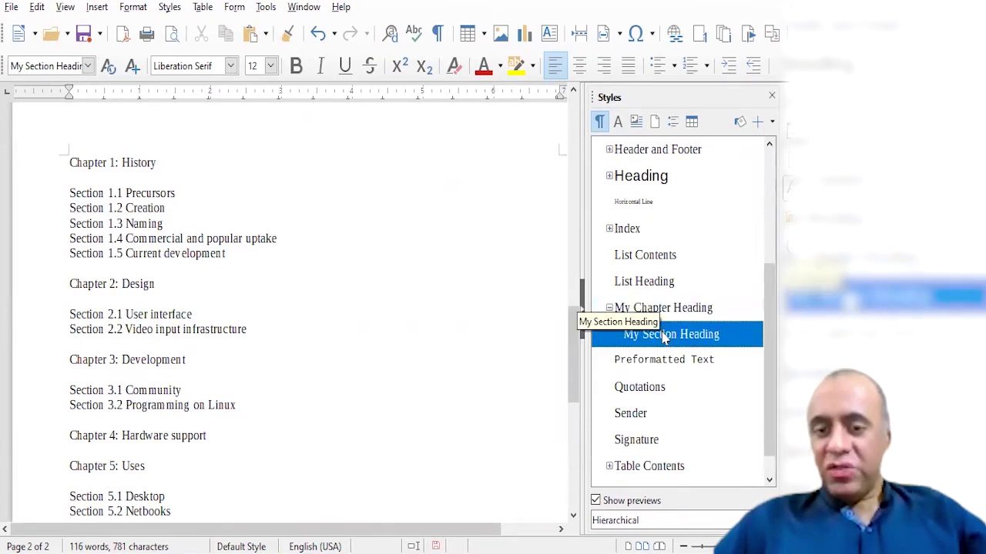
{"action": "right_click", "coordinate": [662, 336]}
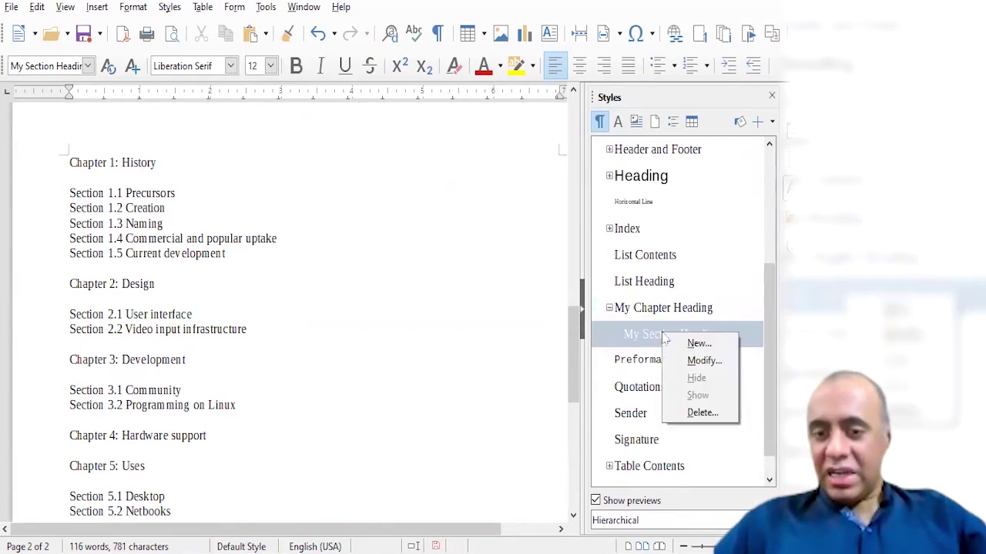
{"action": "left_click", "coordinate": [704, 360]}
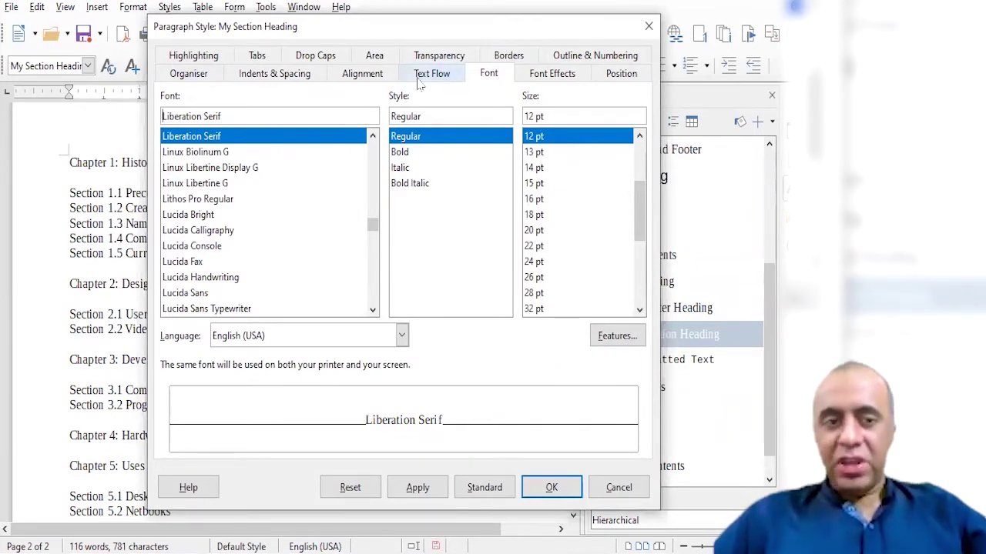
{"action": "left_click", "coordinate": [185, 76]}
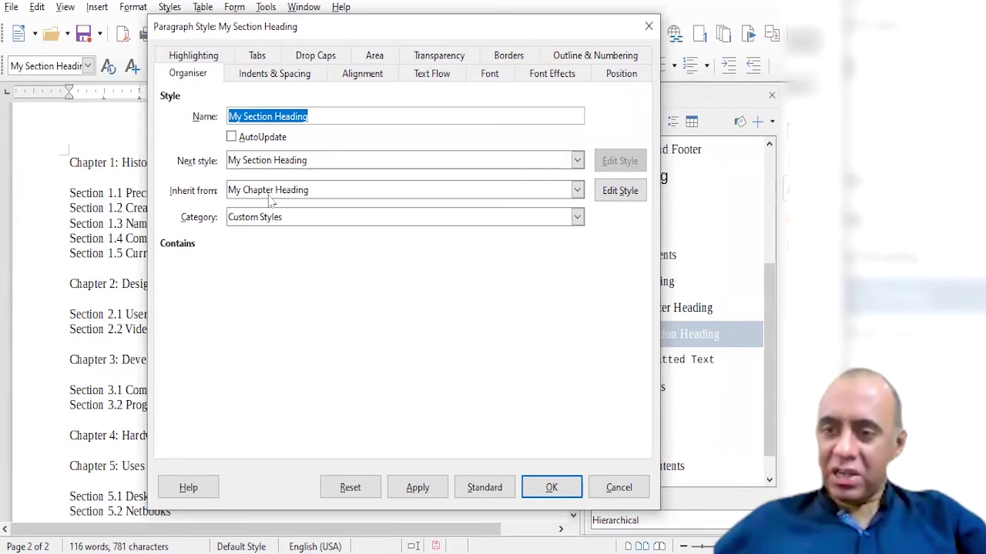
{"action": "left_click", "coordinate": [576, 190]}
{"action": "left_click_drag", "start_coordinate": [580, 433], "coordinate": [577, 218]}
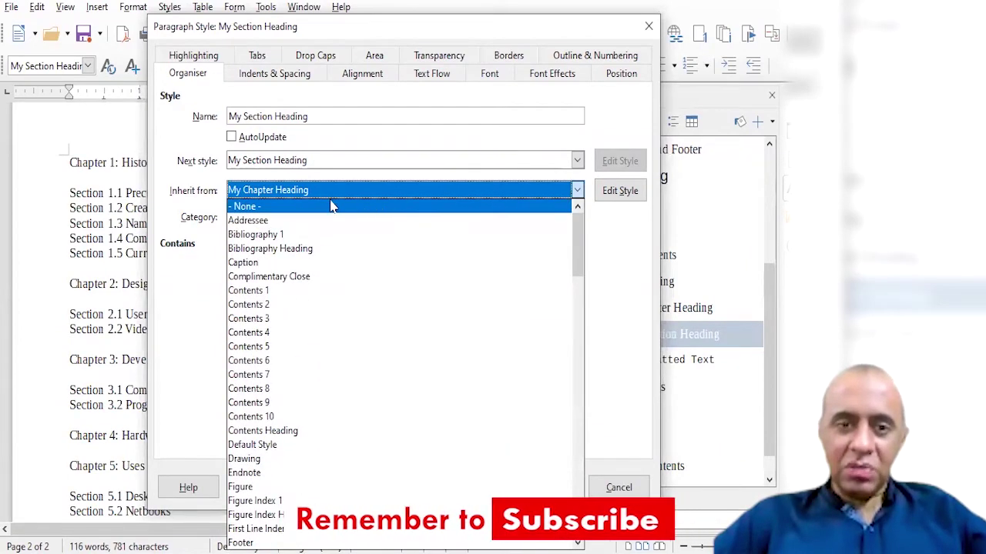
{"action": "left_click", "coordinate": [262, 208]}
{"action": "left_click_drag", "start_coordinate": [308, 116], "coordinate": [187, 115]}
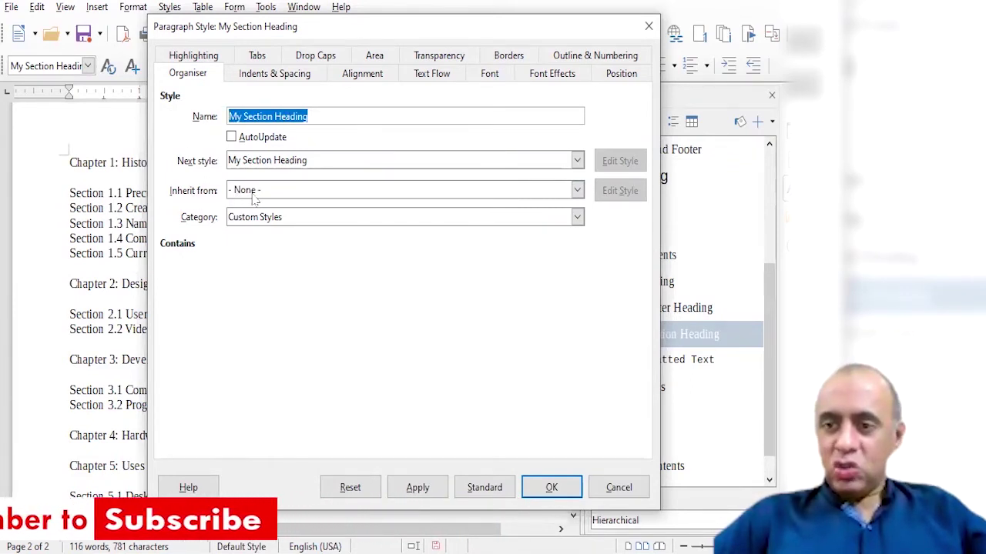
{"action": "left_click", "coordinate": [552, 488]}
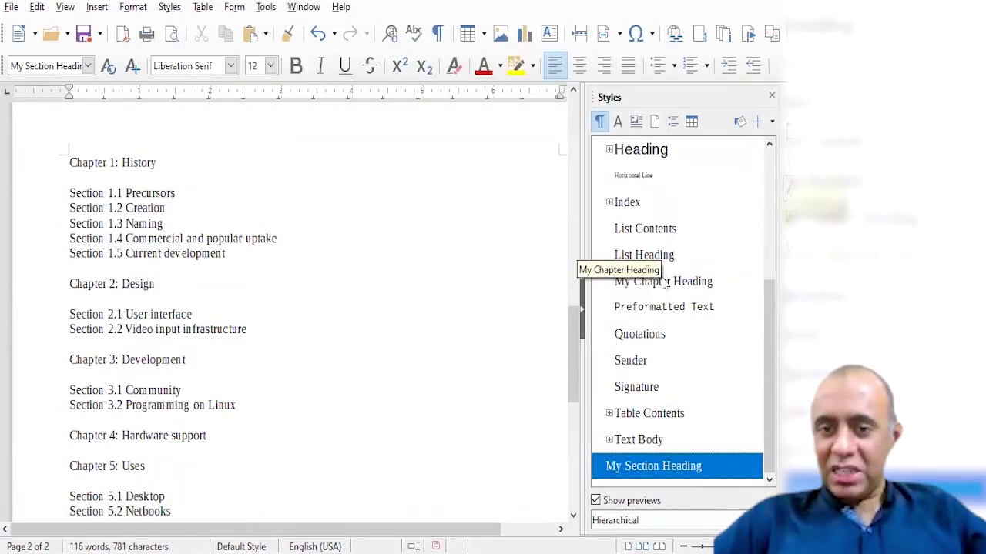
Compare the positions of My Chapter Heading and My Section Heading in the style hierarchy and check both among the applicable paragraph styles.
{"action": "left_click", "coordinate": [608, 282]}
{"action": "left_click", "coordinate": [608, 471]}
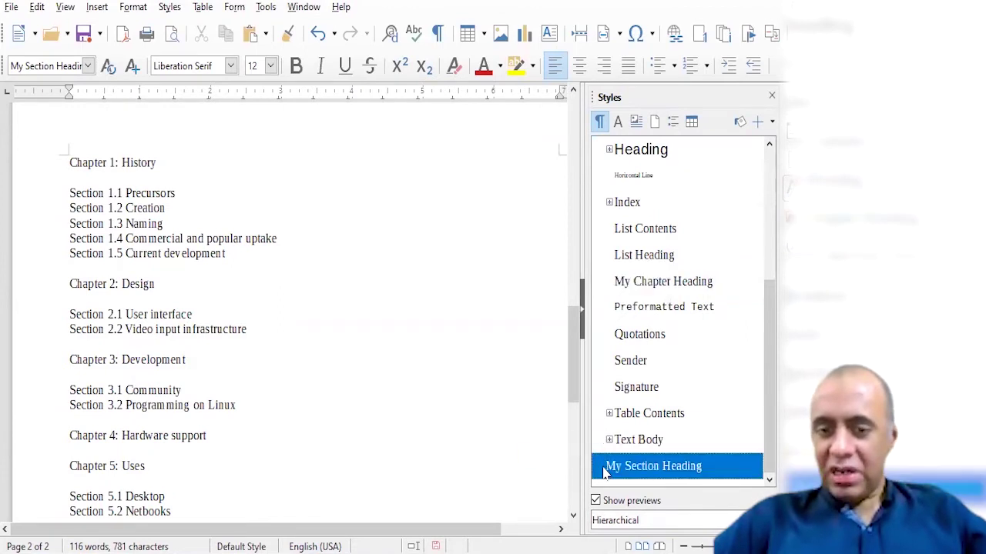
{"action": "left_click", "coordinate": [660, 283]}
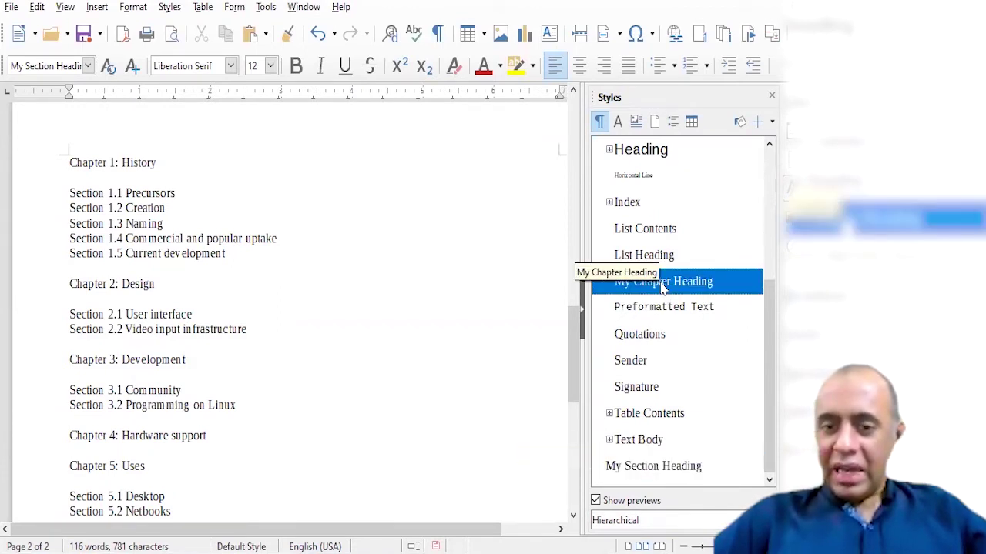
{"action": "left_click", "coordinate": [89, 66]}
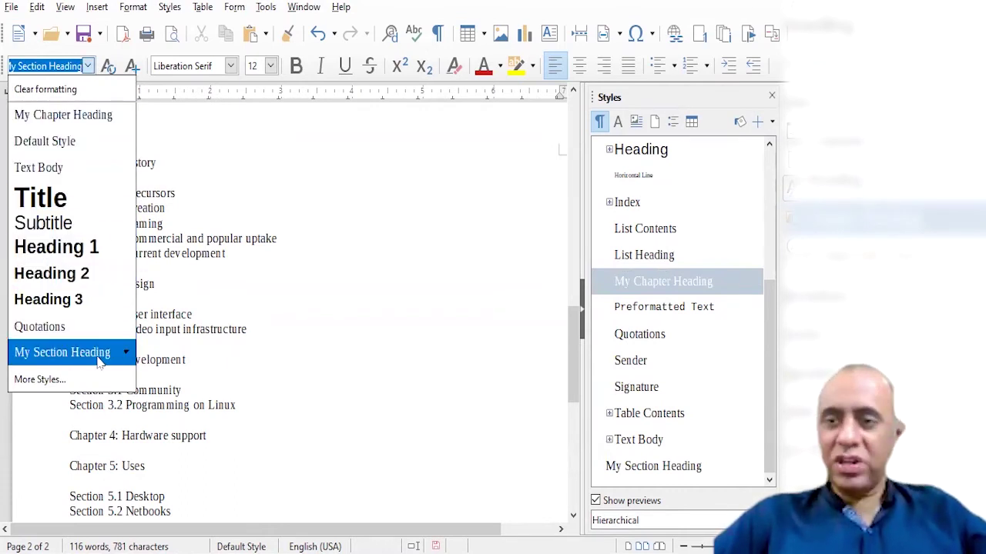
{"action": "left_click", "coordinate": [292, 351]}
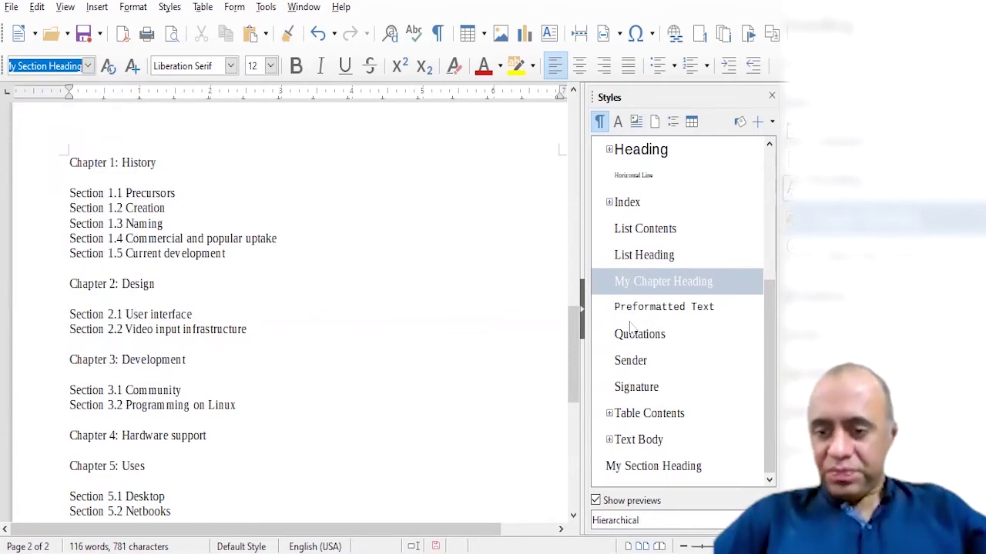
Open the My Chapter Heading paragraph style for modification and show its indent and spacing settings.
{"action": "right_click", "coordinate": [665, 284]}
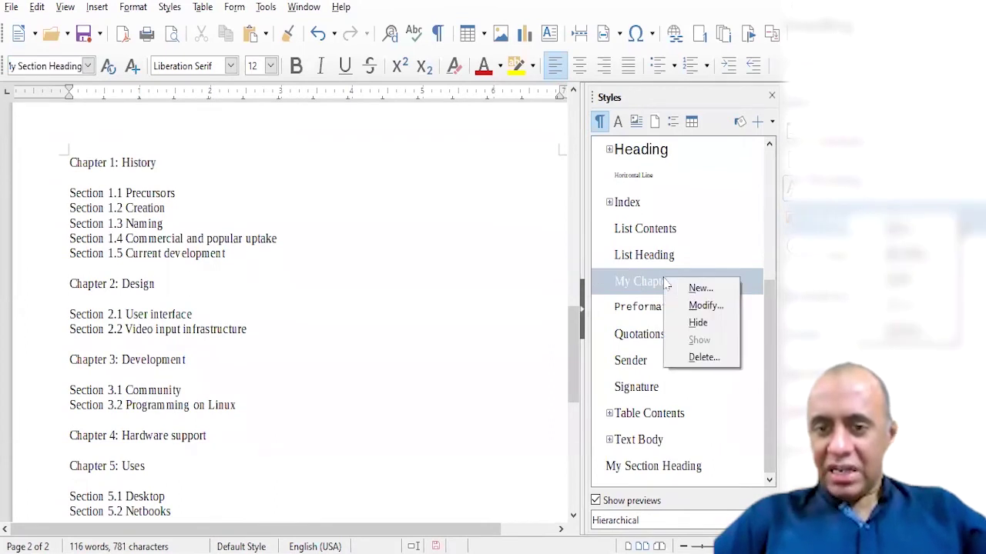
{"action": "left_click", "coordinate": [693, 307]}
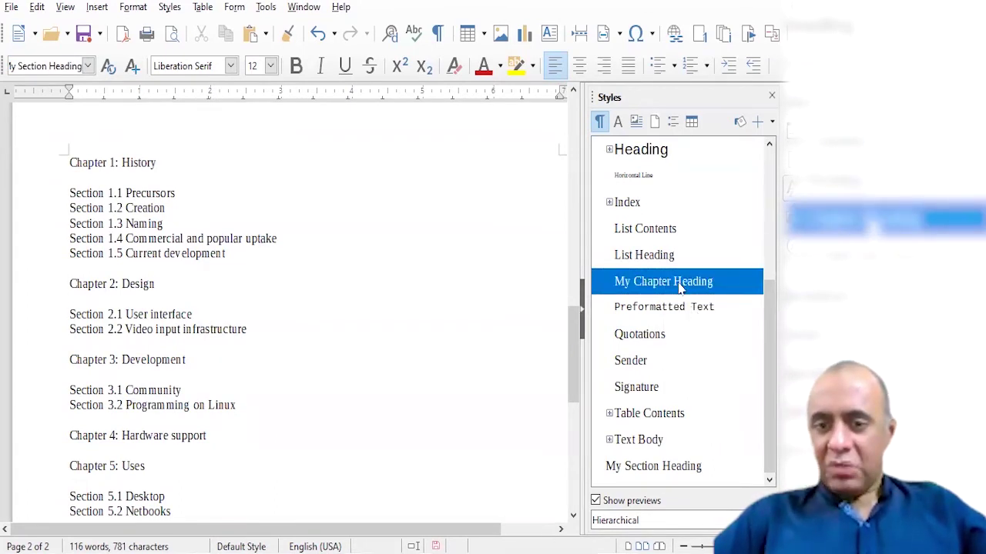
{"action": "left_click_drag", "start_coordinate": [518, 34], "coordinate": [454, 34]}
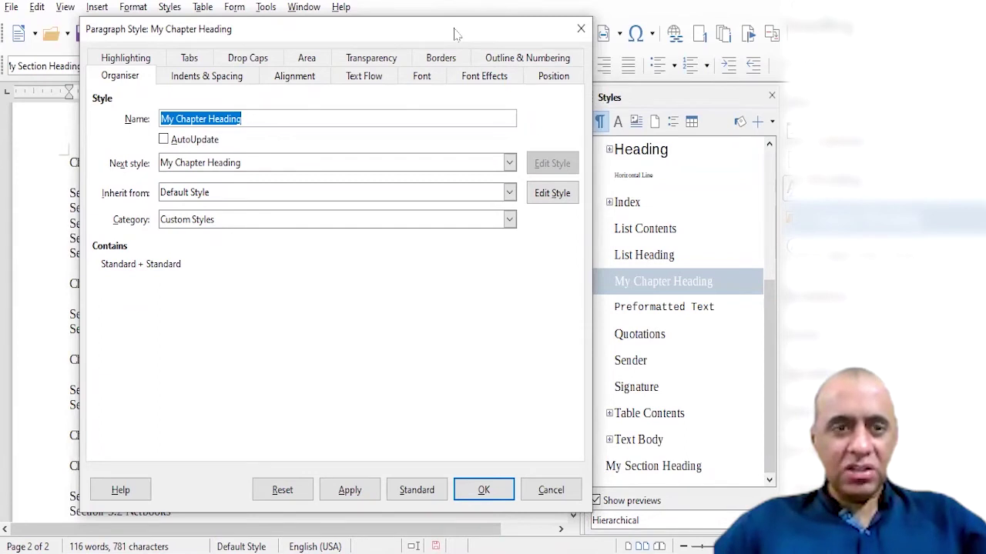
{"action": "left_click", "coordinate": [173, 78]}
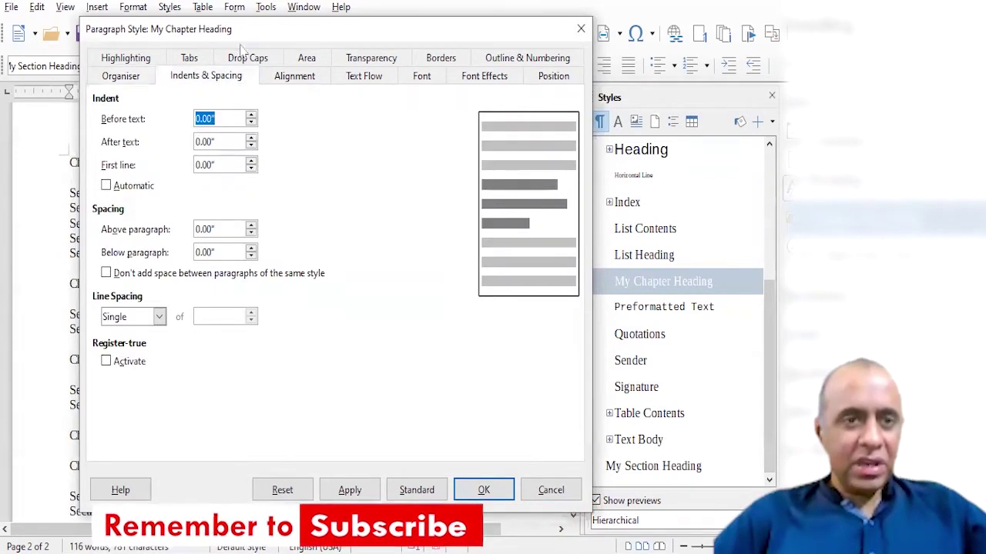
{"action": "left_click", "coordinate": [195, 164]}
{"action": "key", "text": "Delete"}
{"action": "type", "text": "1"}
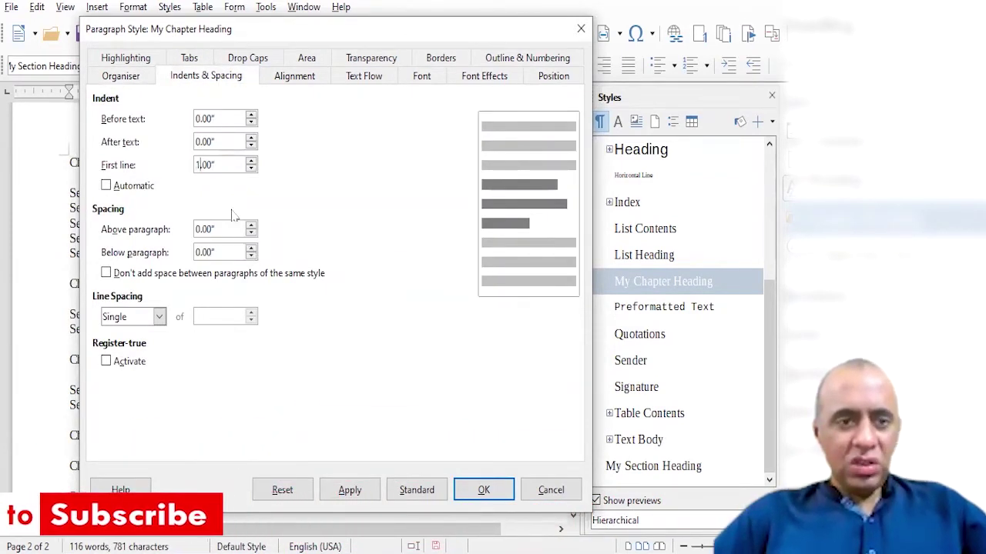
{"action": "type", "text": "0"}
Set My Chapter Heading's spacing below the paragraph to 1.00" and its alignment to Centre.
{"action": "key", "text": "Tab"}
{"action": "key", "text": "Tab"}
{"action": "key", "text": "Tab"}
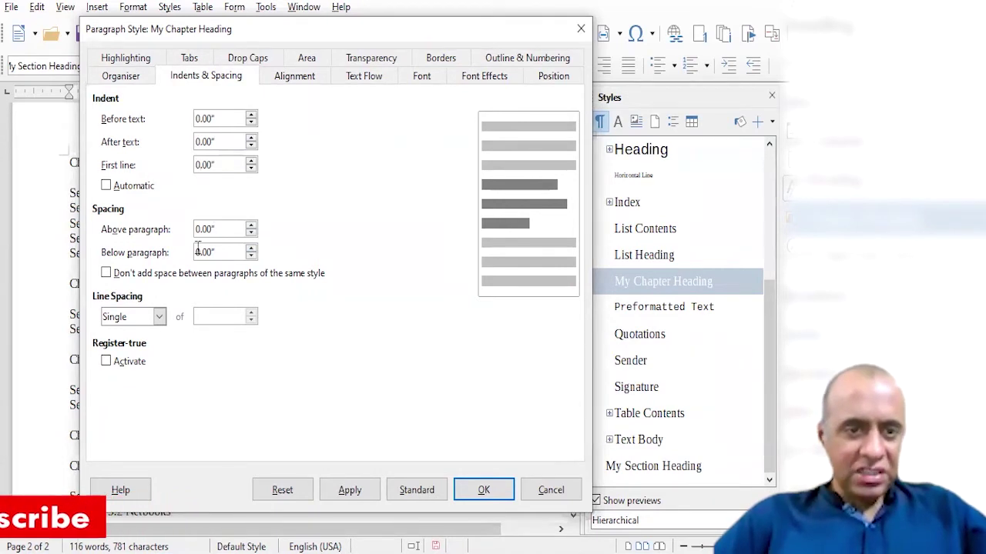
{"action": "key", "text": "Delete"}
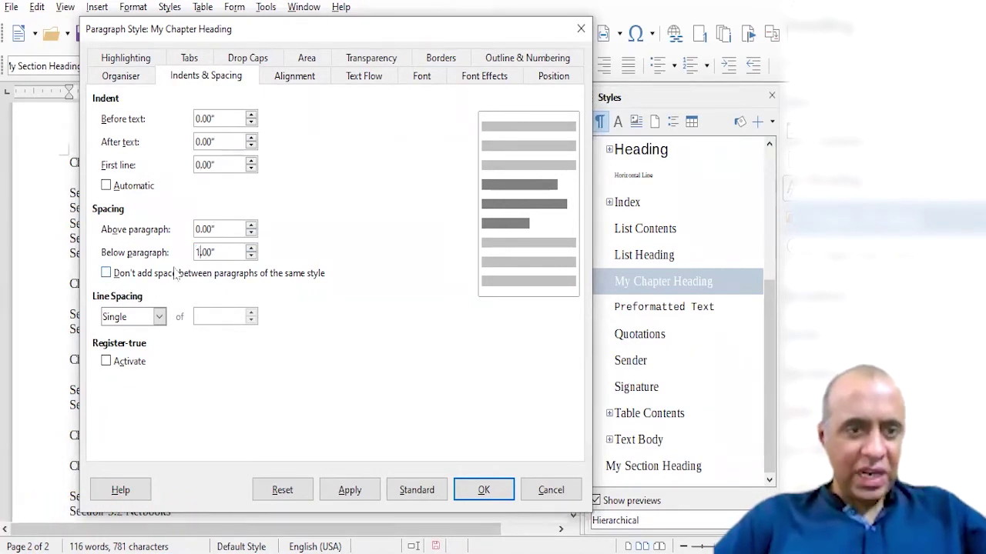
{"action": "type", "text": "1"}
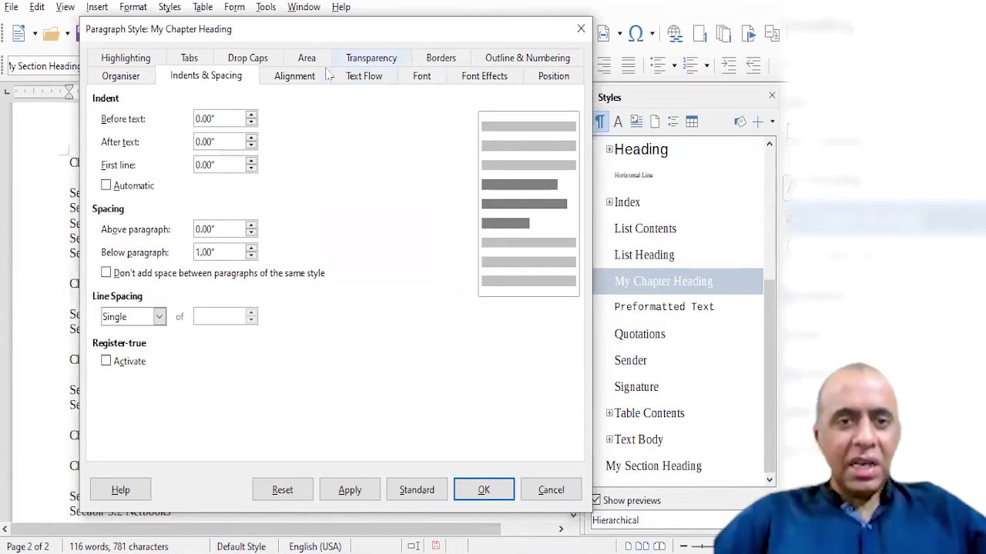
{"action": "left_click", "coordinate": [297, 80]}
{"action": "left_click", "coordinate": [123, 148]}
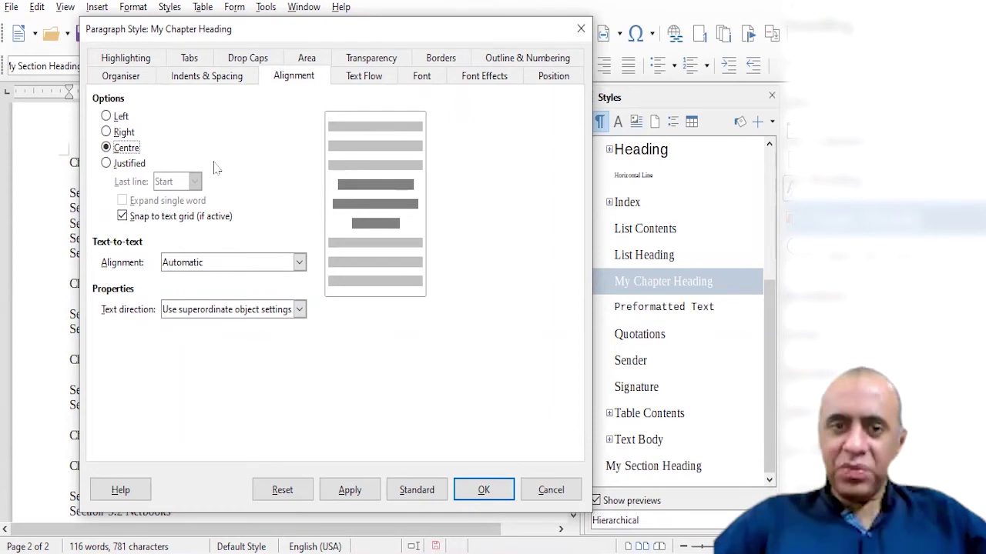
Set the My Chapter Heading font style to Bold and its size to 20 pt, keeping Liberation Serif.
{"action": "left_click", "coordinate": [422, 76]}
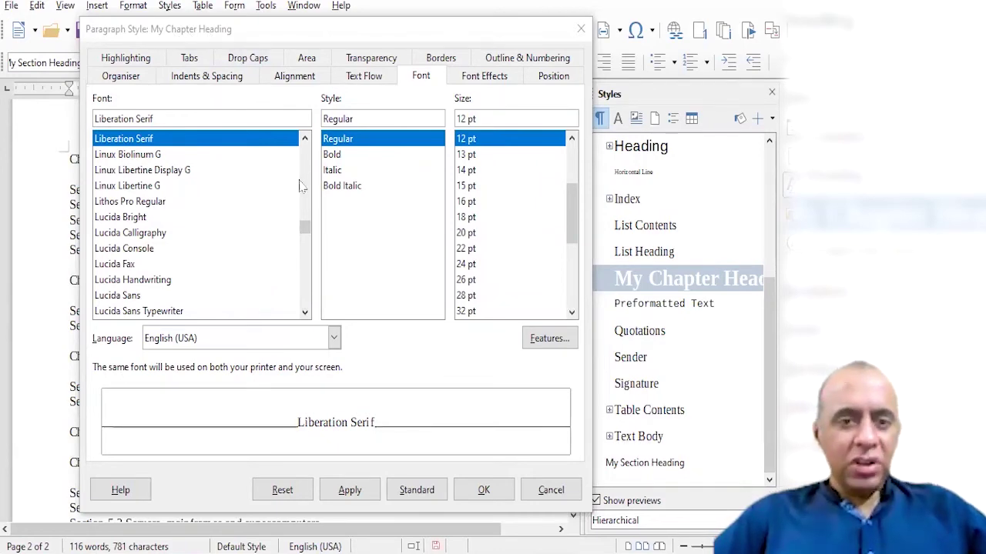
{"action": "left_click_drag", "start_coordinate": [305, 225], "coordinate": [305, 231]}
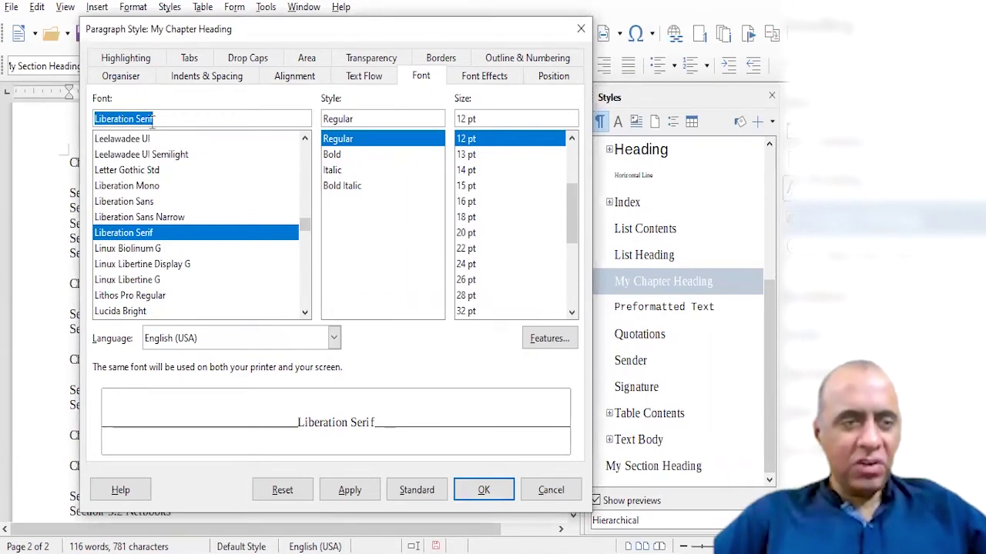
{"action": "left_click", "coordinate": [345, 156]}
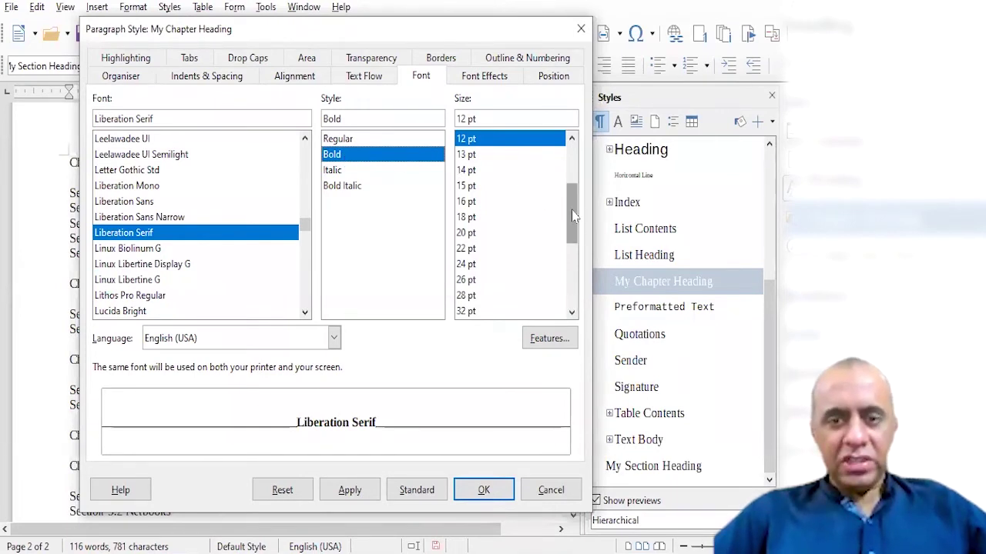
{"action": "left_click_drag", "start_coordinate": [571, 210], "coordinate": [571, 218]}
{"action": "left_click", "coordinate": [478, 218]}
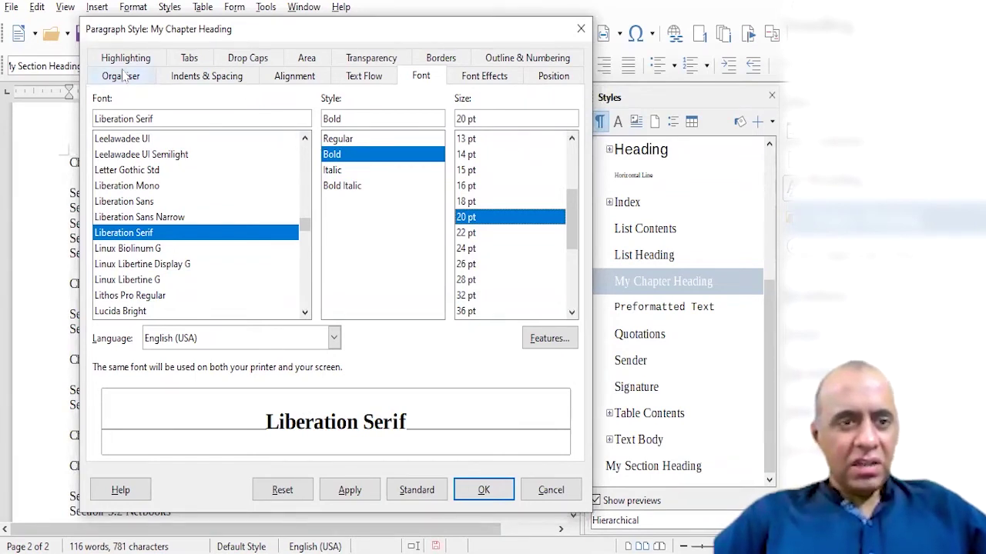
Review the spacing, alignment and font settings of My Chapter Heading and save the style changes.
{"action": "left_click", "coordinate": [188, 79]}
{"action": "double_click", "coordinate": [214, 252]}
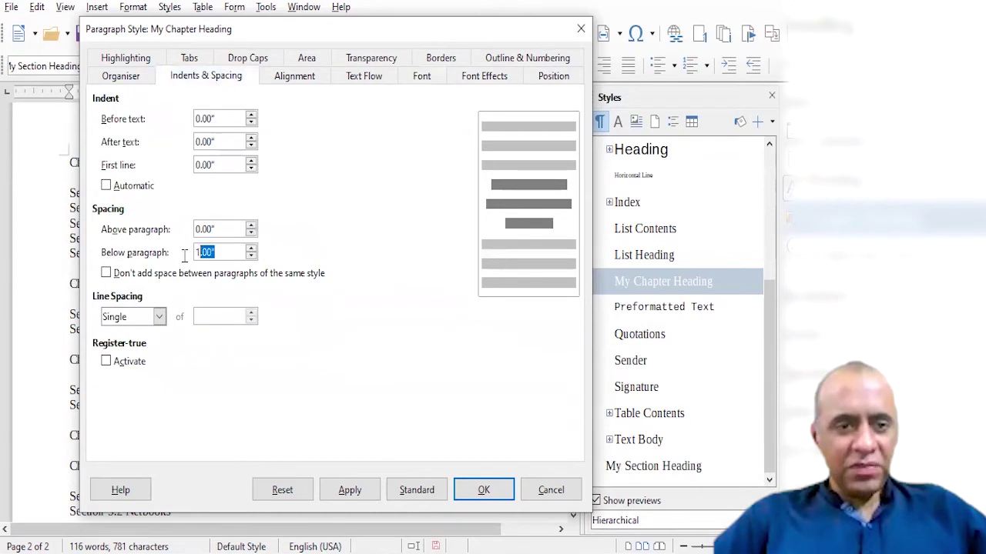
{"action": "left_click", "coordinate": [297, 81]}
{"action": "left_click", "coordinate": [118, 151]}
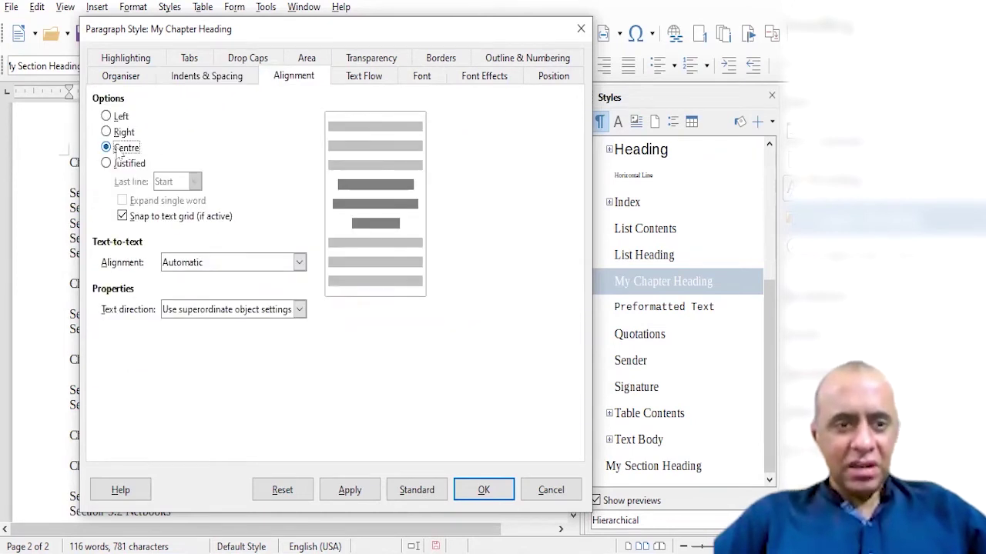
{"action": "left_click", "coordinate": [421, 76]}
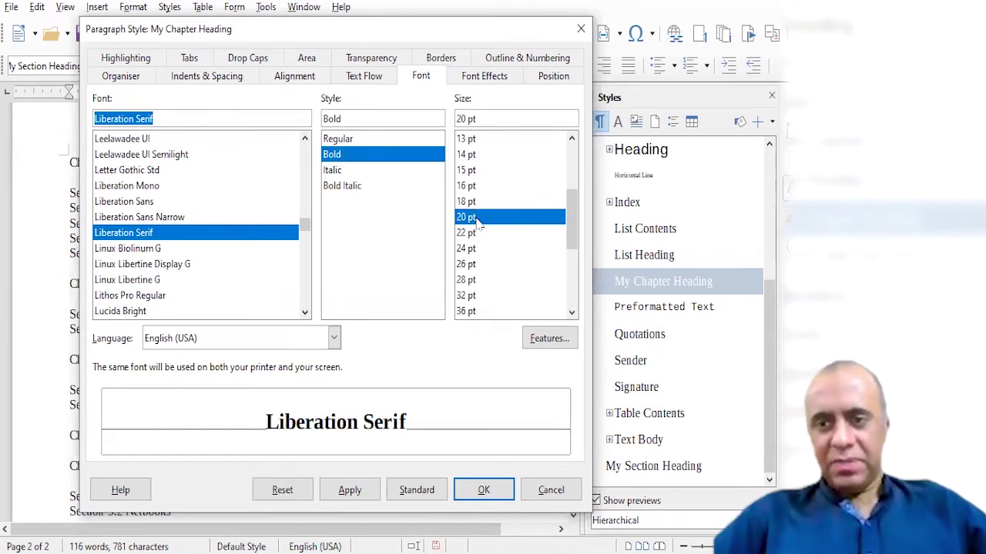
{"action": "left_click", "coordinate": [484, 489]}
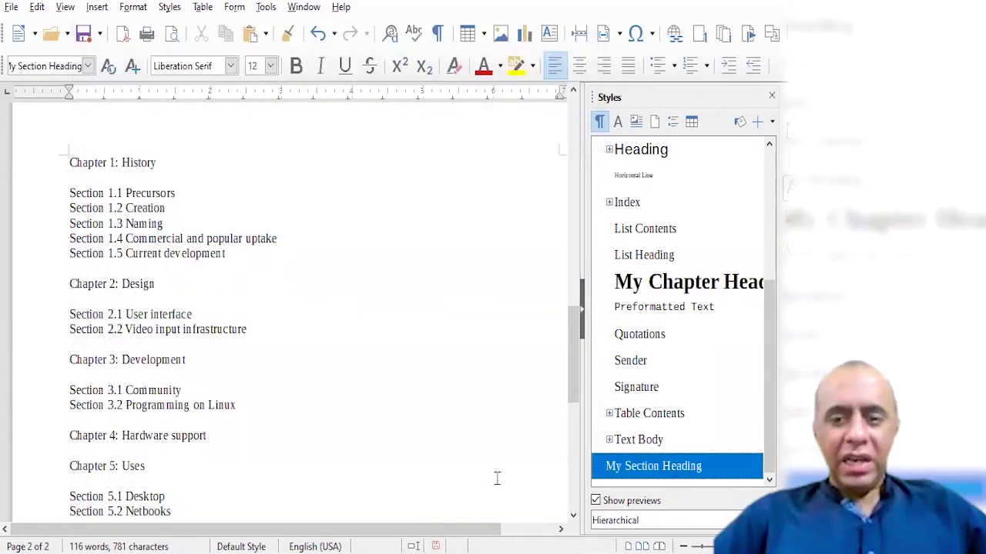
{"action": "left_click", "coordinate": [159, 455], "text": "shift"}
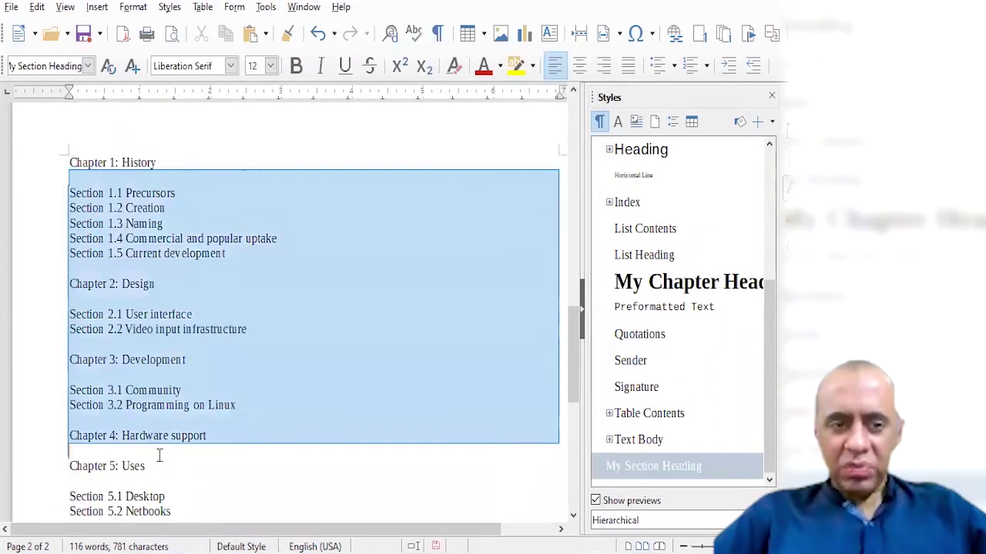
{"action": "left_click", "coordinate": [748, 307]}
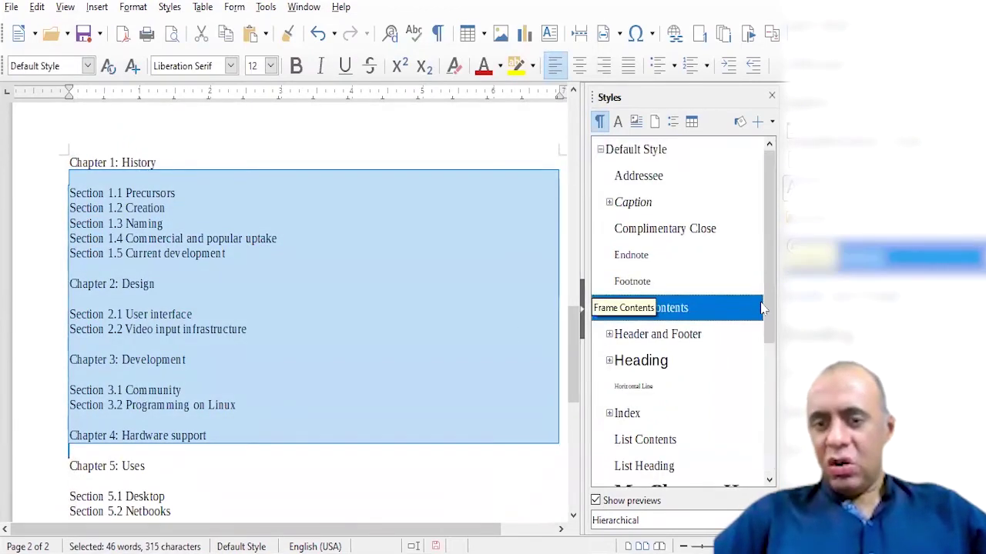
{"action": "left_click", "coordinate": [468, 301]}
Open the My Section Heading paragraph style for modification and review its indent, spacing, alignment and text flow settings.
{"action": "left_click_drag", "start_coordinate": [773, 305], "coordinate": [770, 418]}
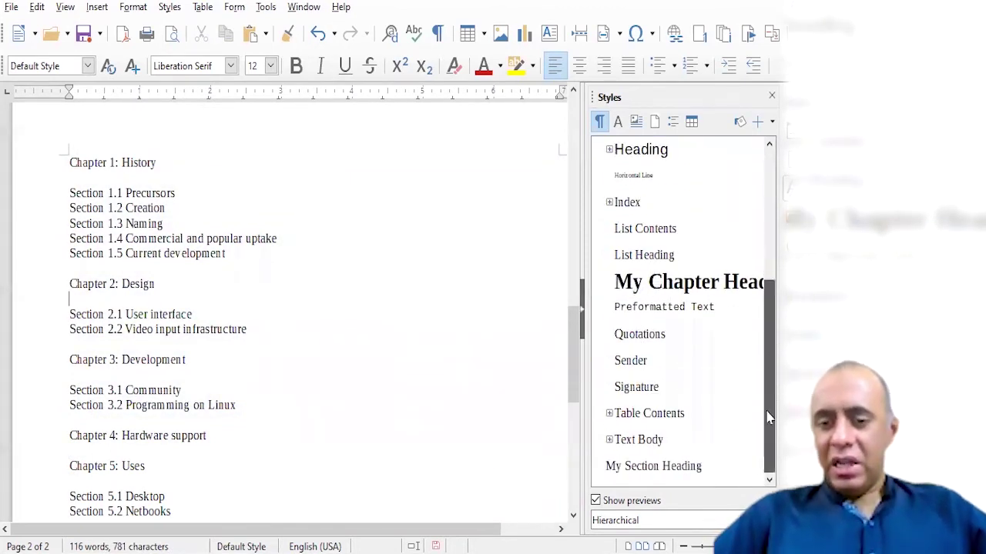
{"action": "left_click", "coordinate": [656, 467]}
{"action": "right_click", "coordinate": [656, 468]}
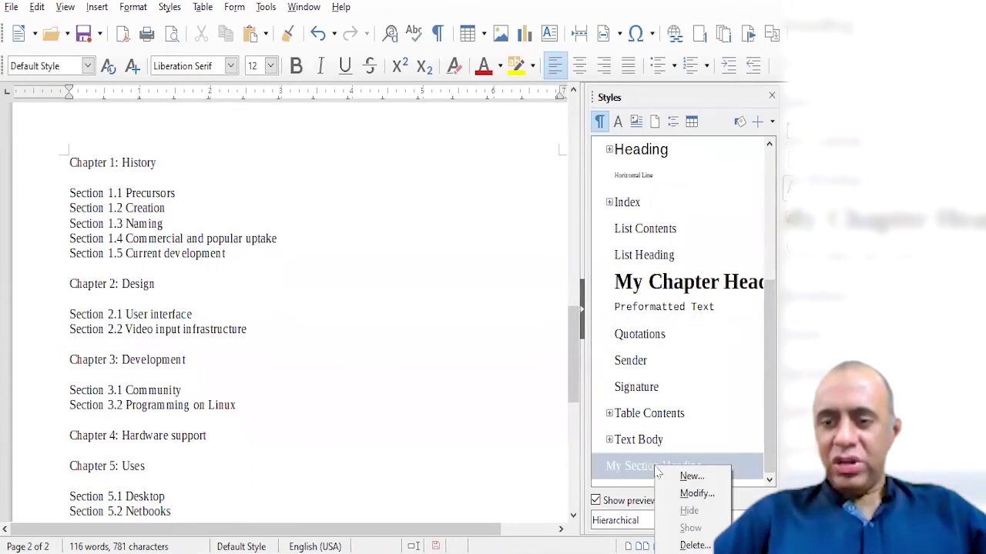
{"action": "key", "text": "Escape"}
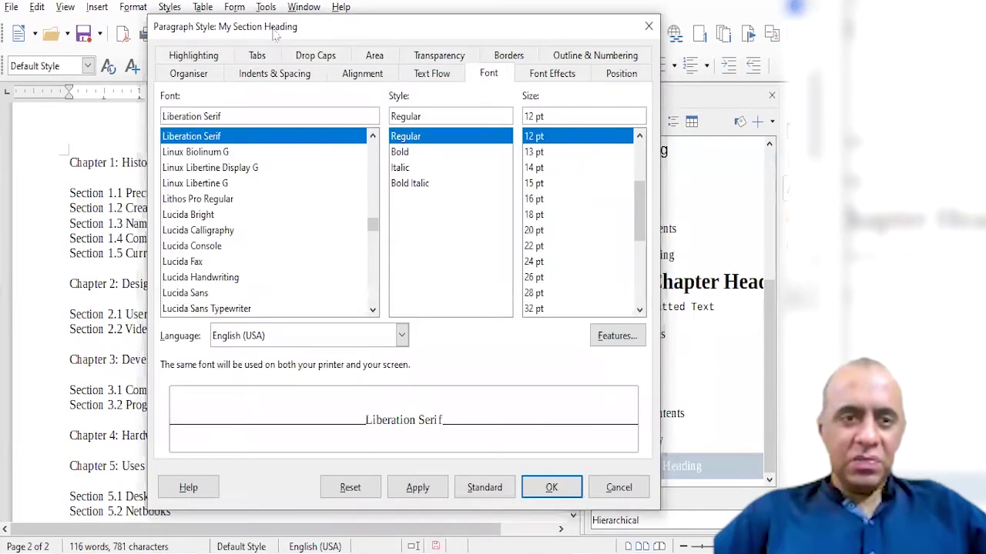
{"action": "left_click", "coordinate": [191, 73]}
{"action": "left_click", "coordinate": [271, 75]}
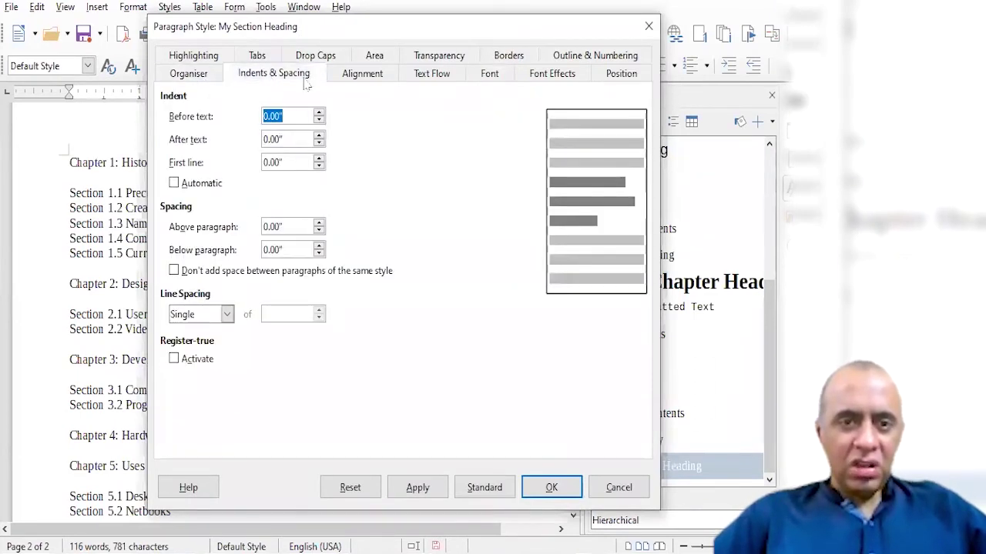
{"action": "left_click", "coordinate": [356, 76]}
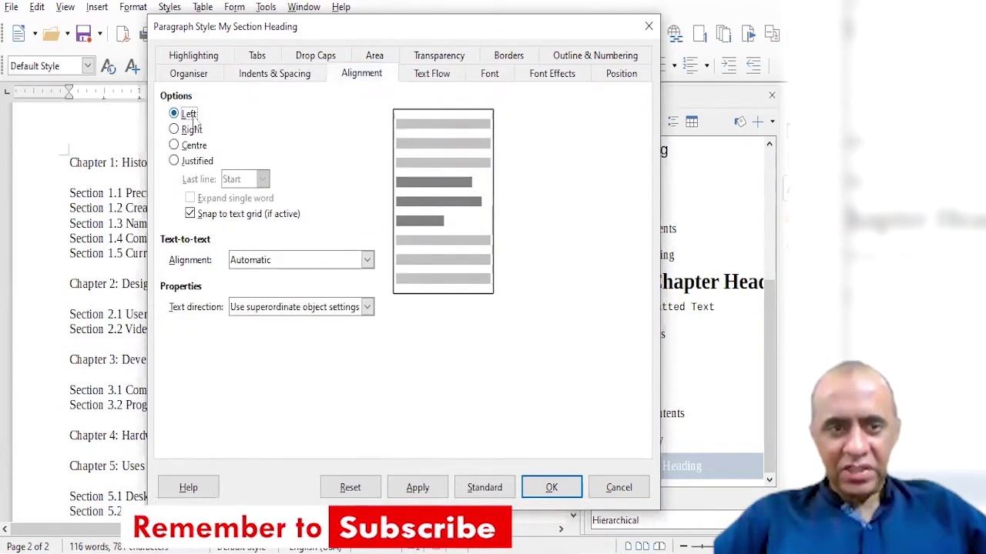
{"action": "left_click", "coordinate": [434, 75]}
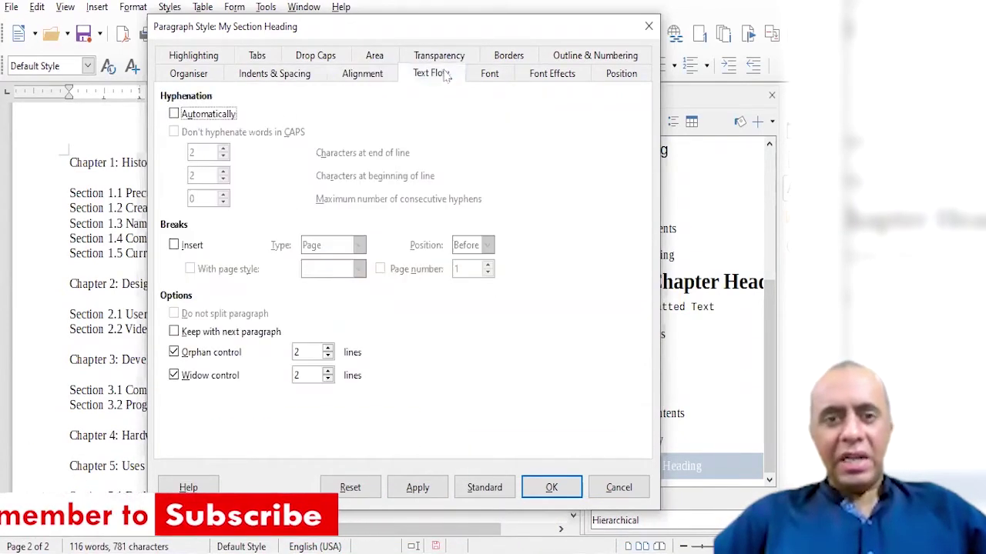
Set the My Section Heading font to Calibri, Bold, 16 pt and save the style changes.
{"action": "left_click", "coordinate": [488, 73]}
{"action": "left_click_drag", "start_coordinate": [371, 223], "coordinate": [373, 173]}
{"action": "left_click", "coordinate": [176, 200]}
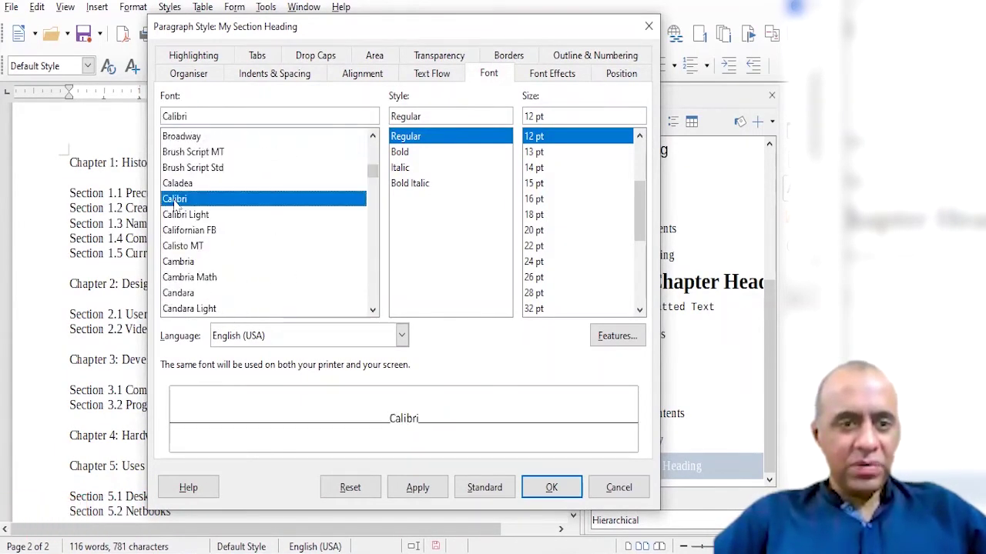
{"action": "left_click", "coordinate": [408, 152]}
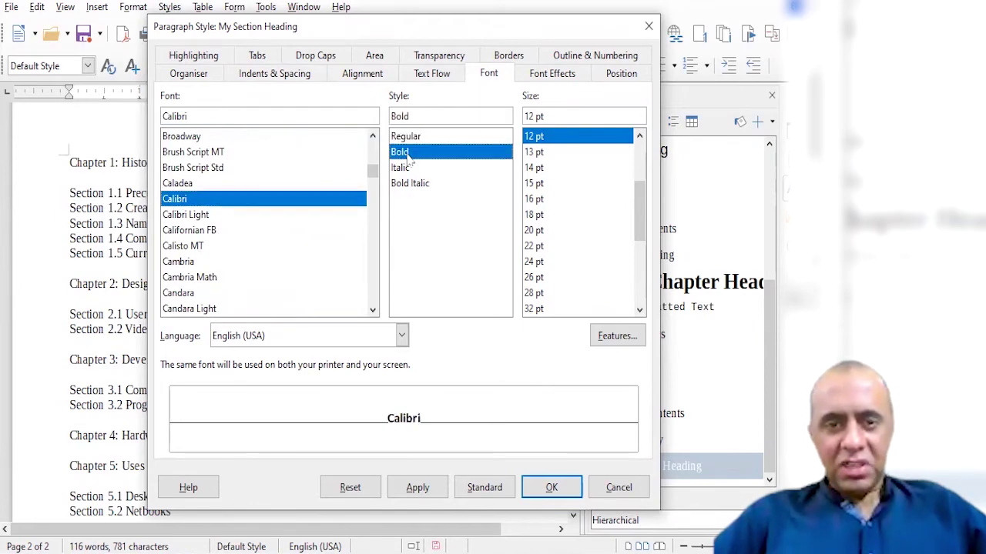
{"action": "left_click", "coordinate": [538, 199]}
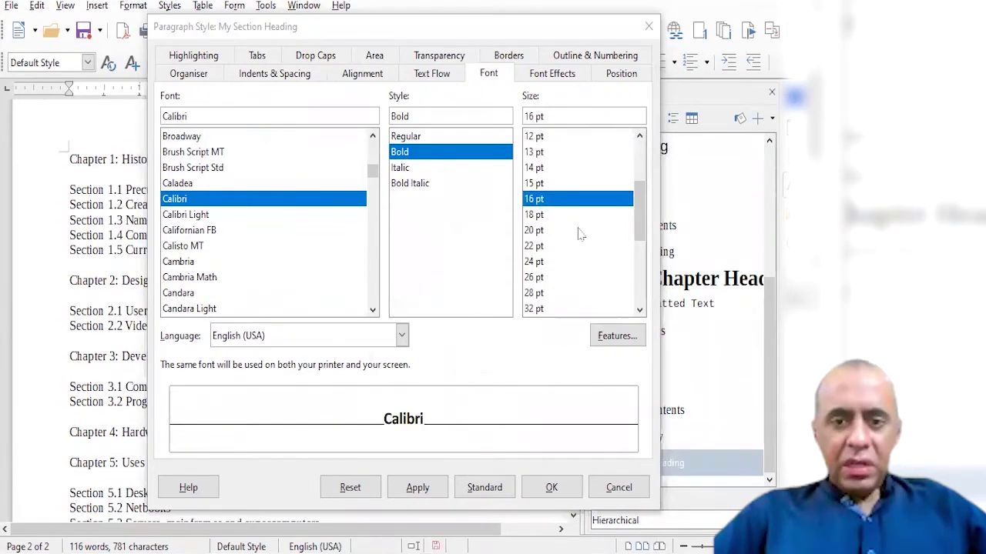
{"action": "left_click", "coordinate": [551, 487]}
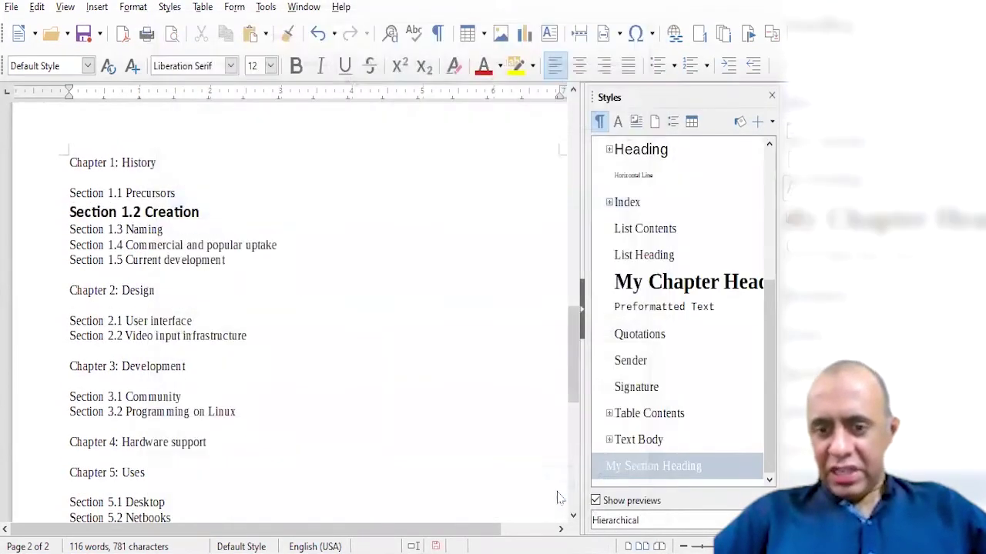
Clear the formatting of the "Section 1.2 Creation" line so it uses Default Style.
{"action": "scroll", "coordinate": [643, 477], "scroll_direction": "down", "scroll_amount": 3}
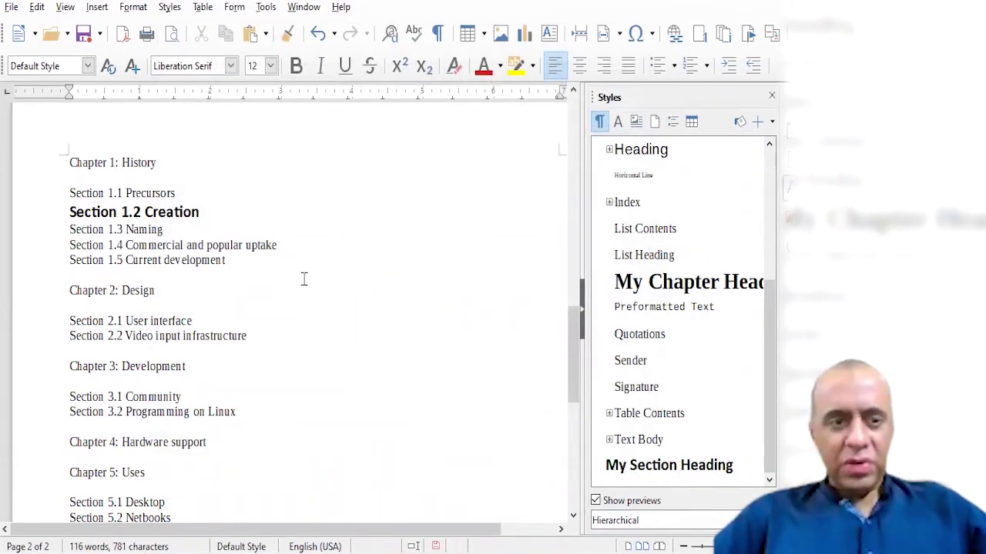
{"action": "left_click_drag", "start_coordinate": [69, 214], "coordinate": [218, 216]}
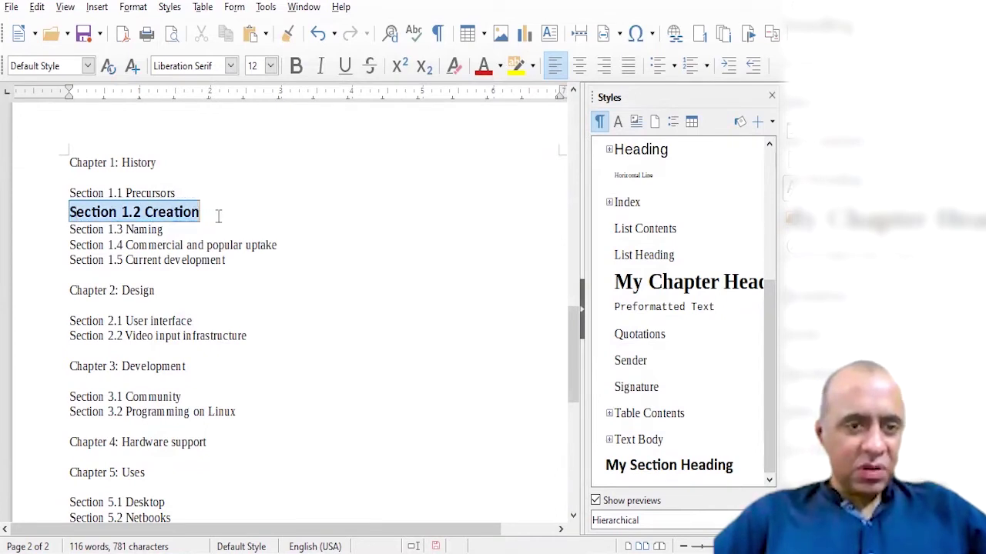
{"action": "left_click", "coordinate": [87, 65]}
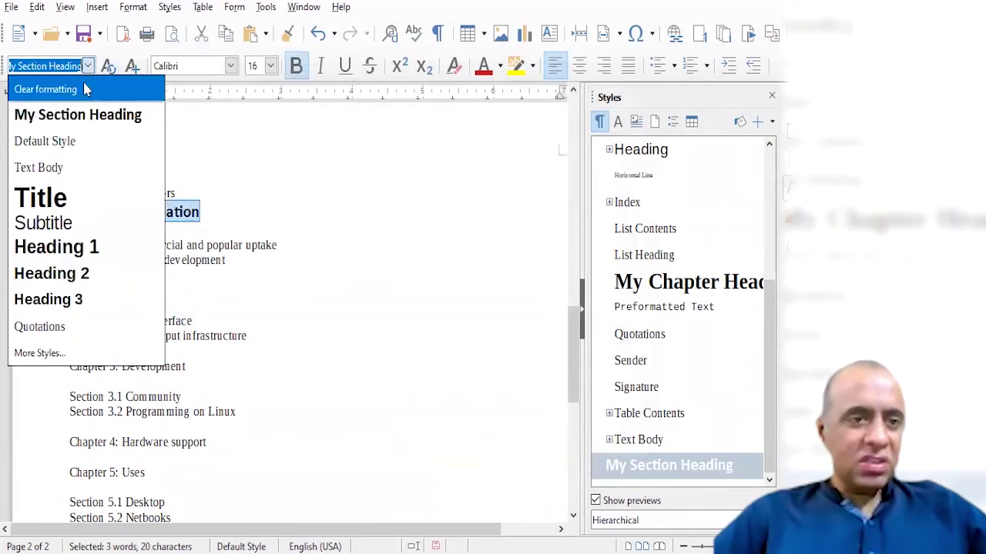
{"action": "left_click", "coordinate": [85, 93]}
{"action": "left_click", "coordinate": [110, 181]}
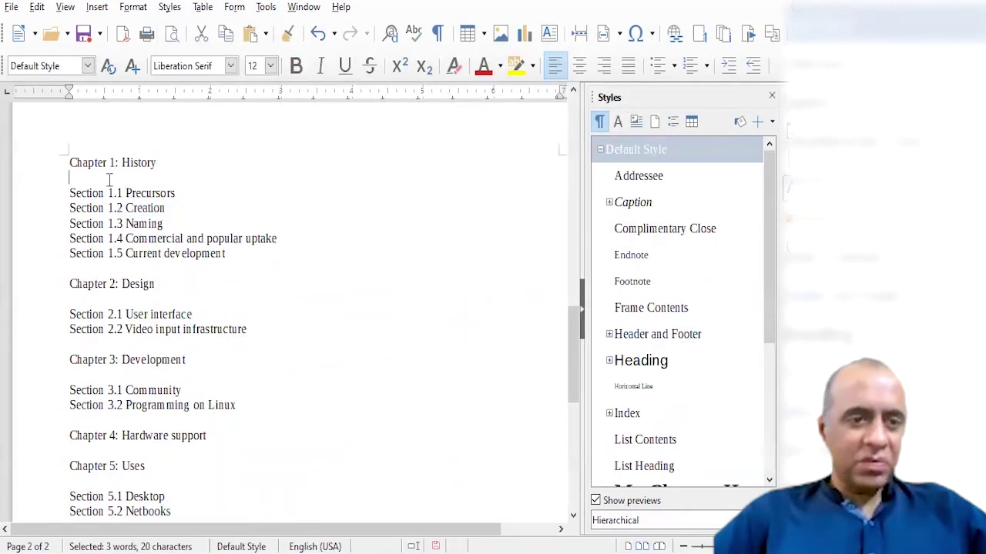
Apply the My Chapter Heading paragraph style to the "Chapter 1: History" line.
{"action": "left_click_drag", "start_coordinate": [572, 385], "coordinate": [574, 486]}
{"action": "scroll", "coordinate": [417, 325], "scroll_direction": "up", "scroll_amount": 12}
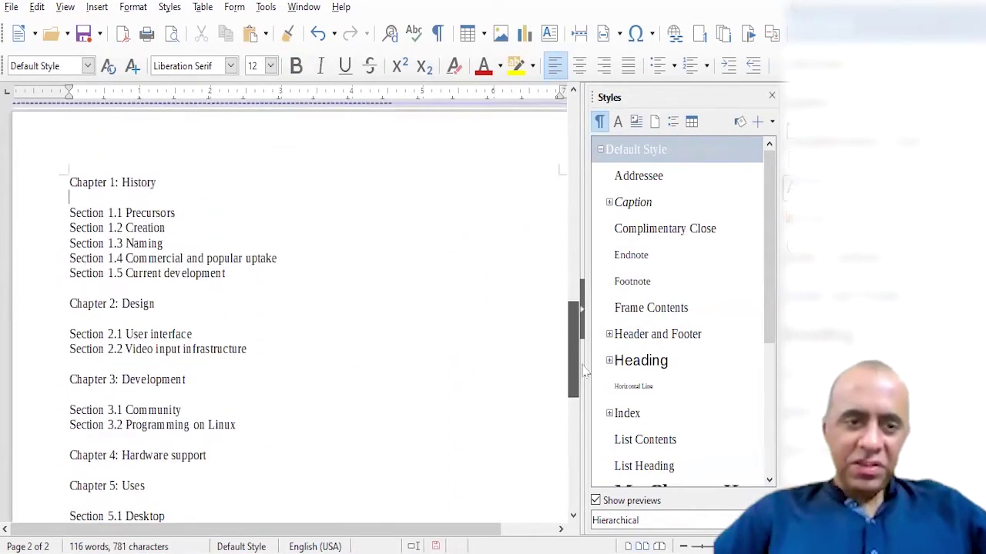
{"action": "left_click_drag", "start_coordinate": [69, 203], "coordinate": [180, 202]}
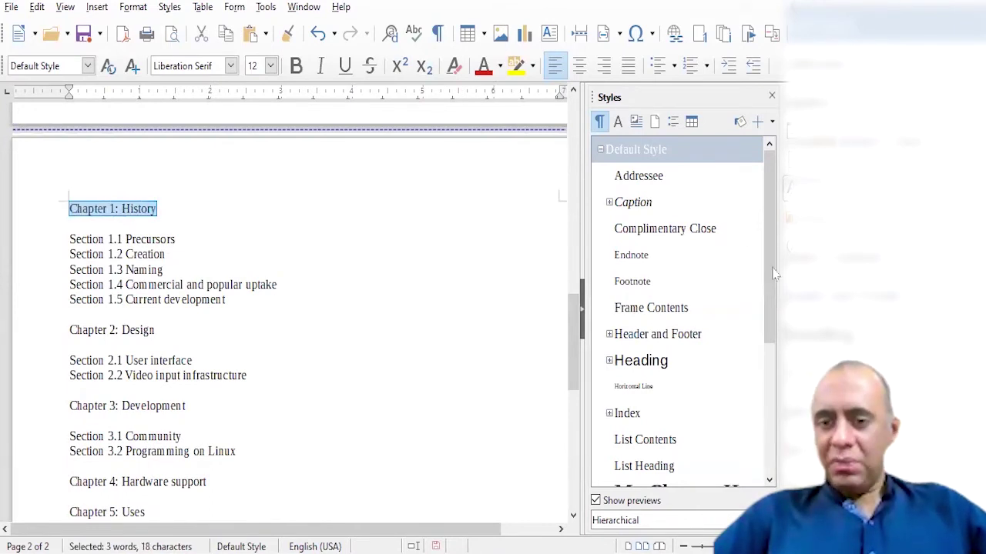
{"action": "scroll", "coordinate": [656, 229], "scroll_direction": "down", "scroll_amount": 4}
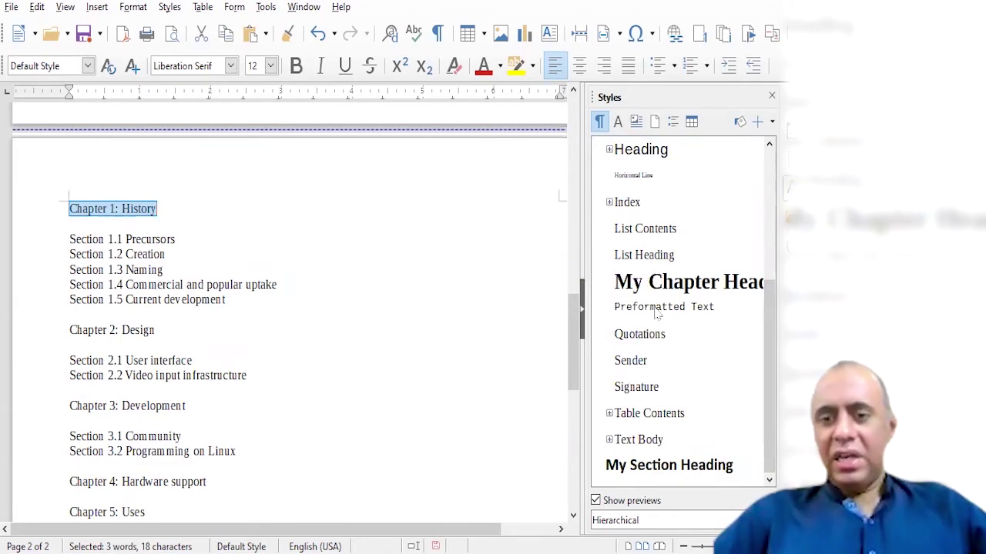
{"action": "double_click", "coordinate": [690, 294]}
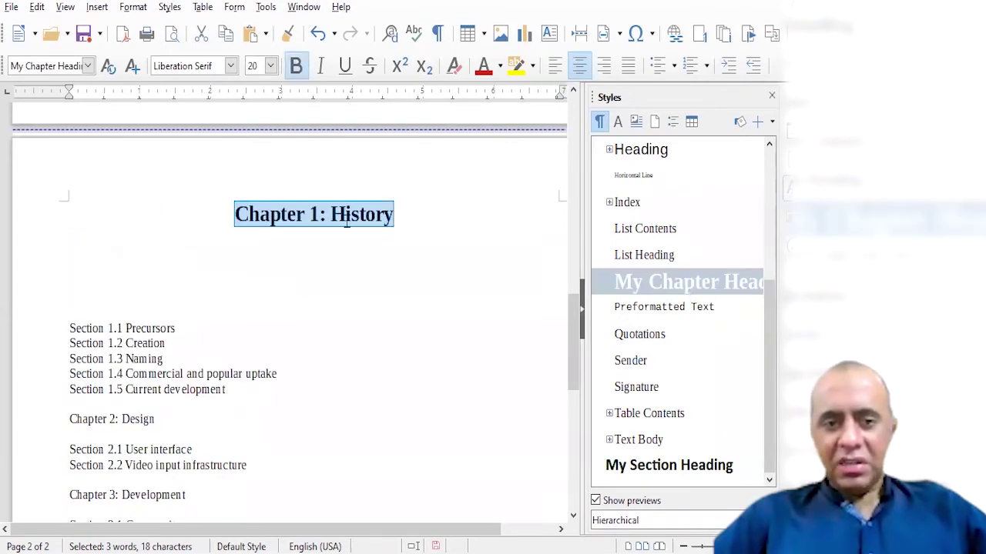
Check the font size of the "Chapter 1: History" heading and the spacing below it.
{"action": "left_click", "coordinate": [345, 214]}
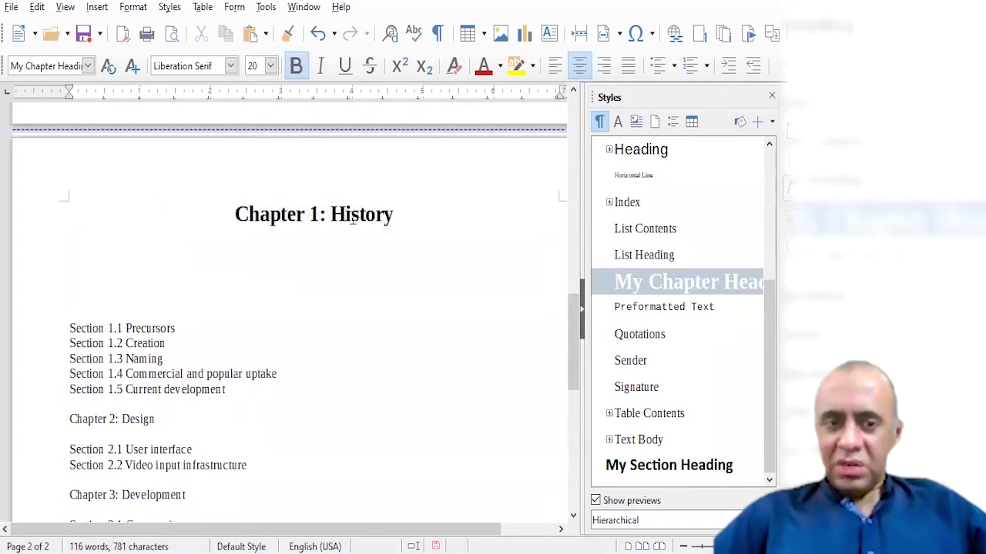
{"action": "left_click_drag", "start_coordinate": [258, 215], "coordinate": [376, 214]}
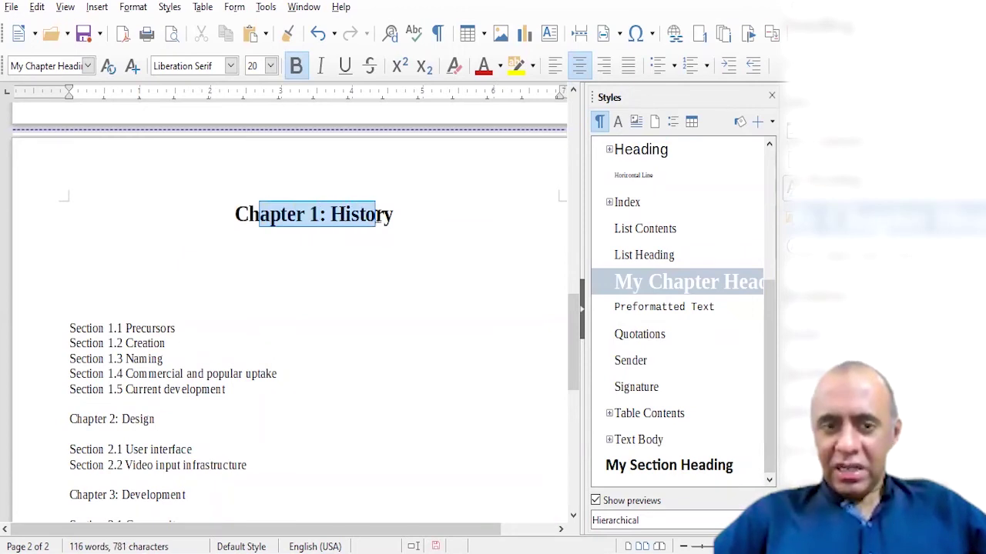
{"action": "left_click", "coordinate": [270, 65]}
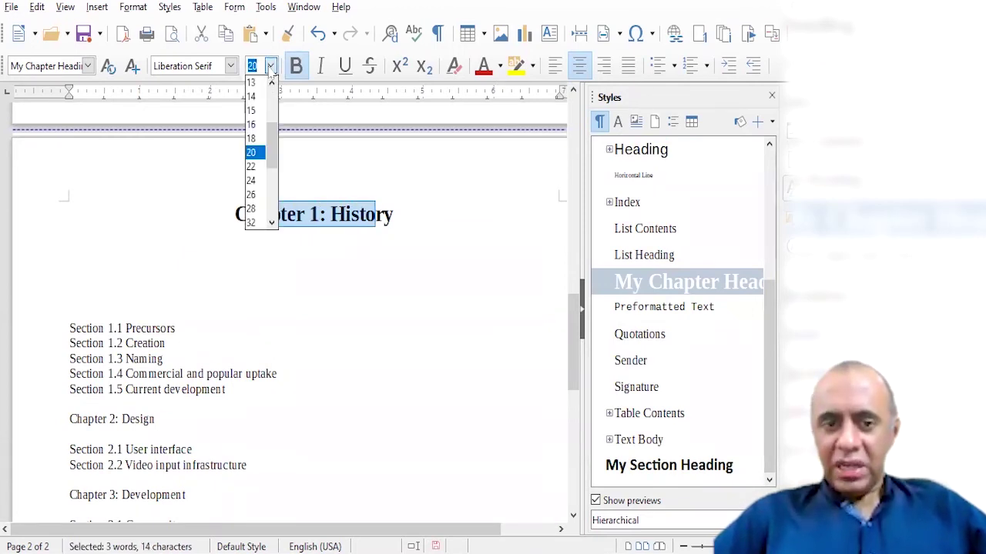
{"action": "left_click", "coordinate": [270, 65]}
{"action": "left_click_drag", "start_coordinate": [320, 223], "coordinate": [345, 269]}
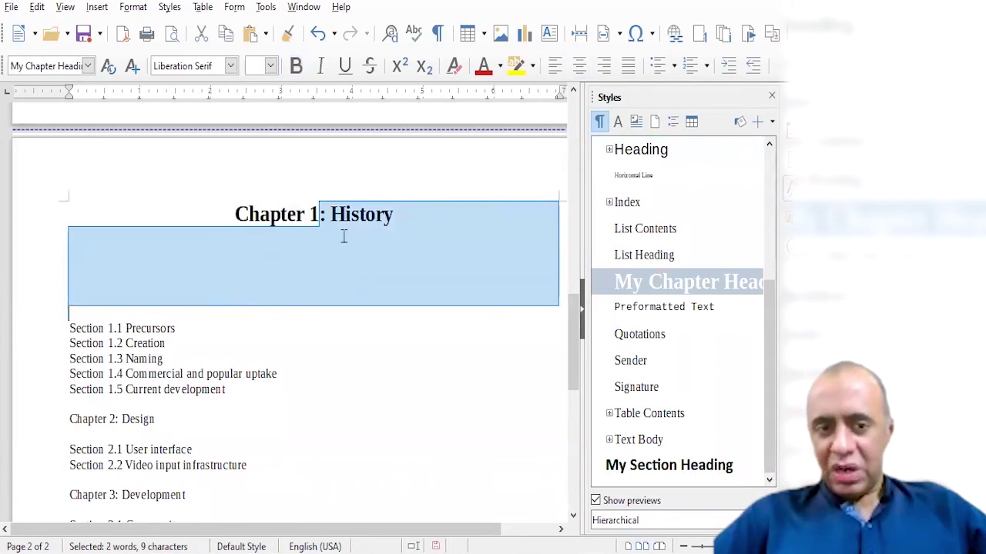
{"action": "left_click", "coordinate": [343, 235]}
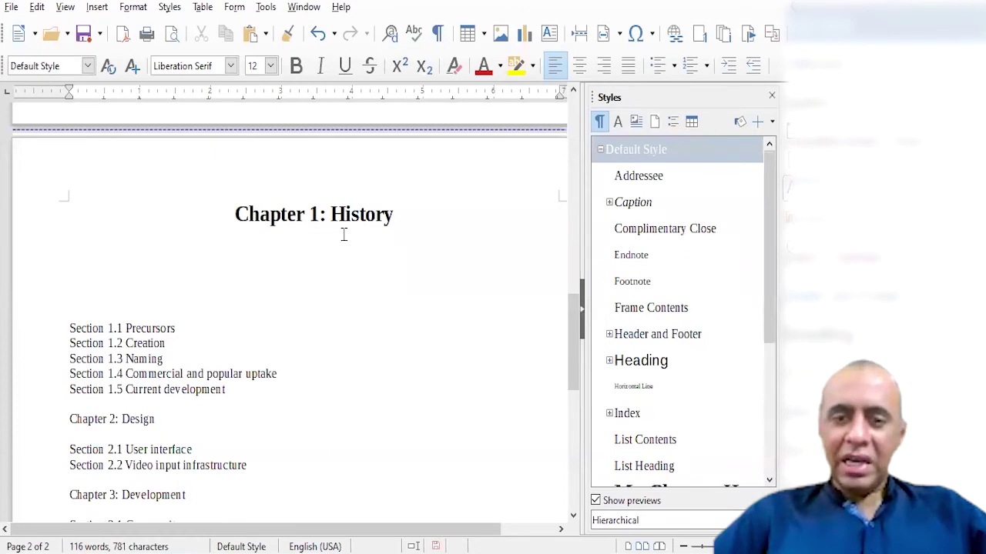
Apply the My Chapter Heading paragraph style to the "Chapter 2: Design" line.
{"action": "left_click_drag", "start_coordinate": [570, 301], "coordinate": [568, 339]}
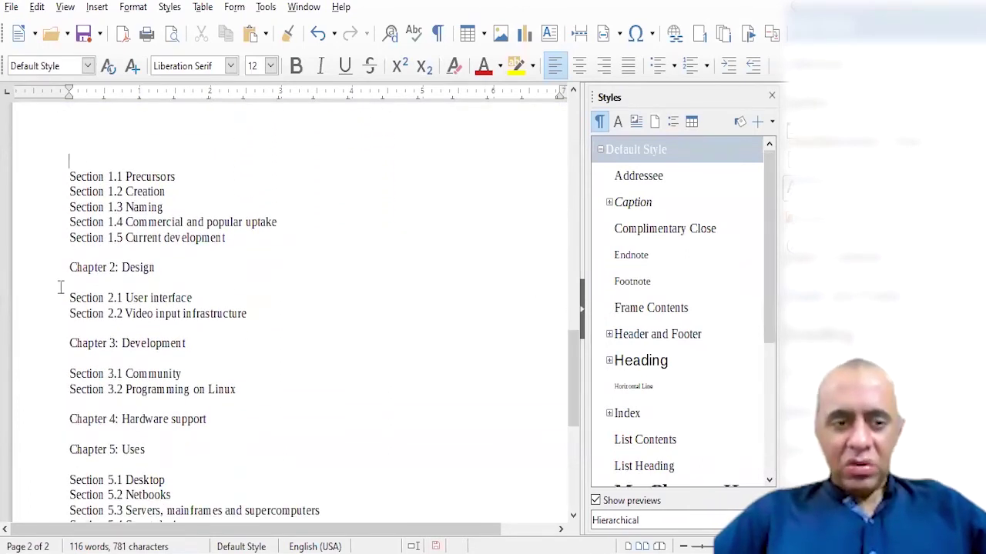
{"action": "left_click_drag", "start_coordinate": [70, 267], "coordinate": [180, 269]}
{"action": "left_click_drag", "start_coordinate": [71, 267], "coordinate": [155, 262]}
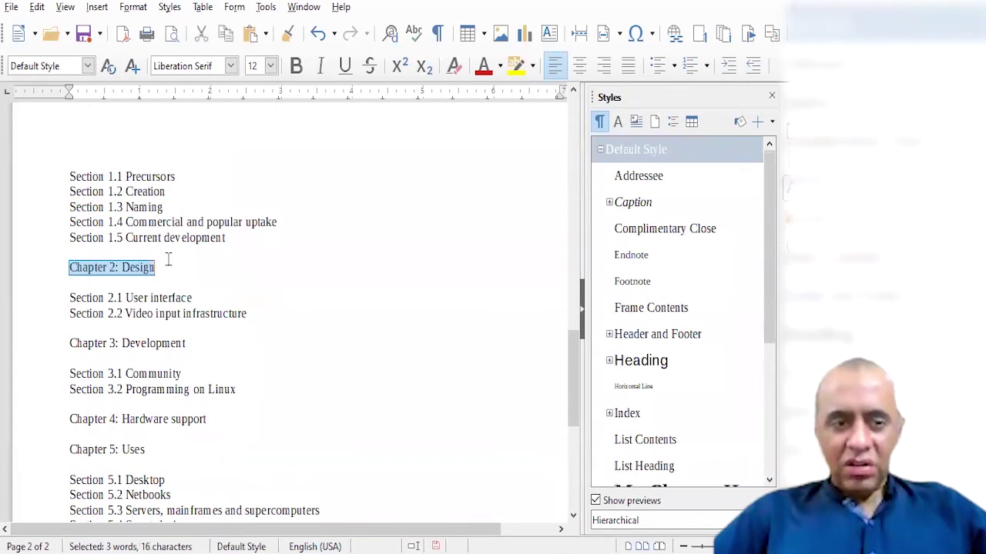
{"action": "left_click", "coordinate": [175, 267]}
{"action": "triple_click", "coordinate": [174, 267]}
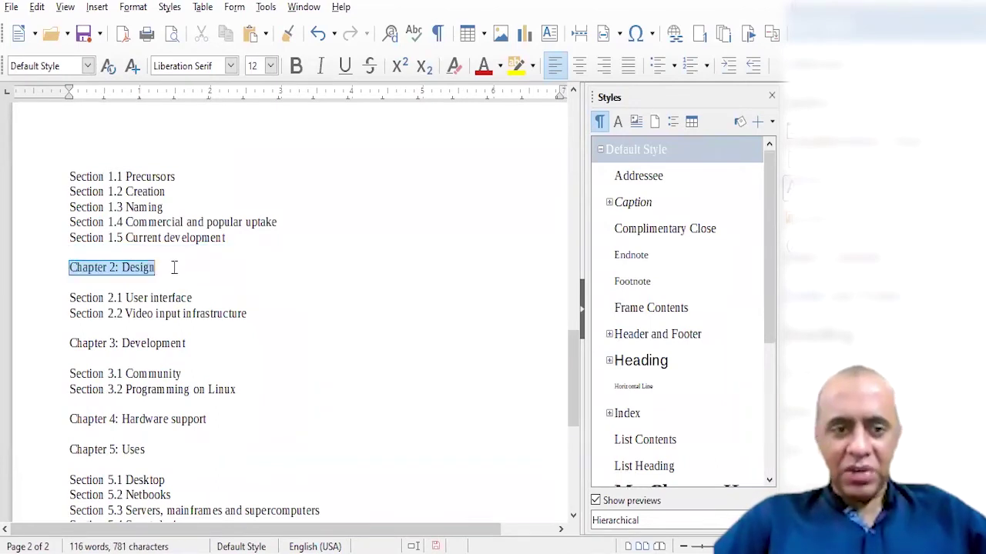
{"action": "scroll", "coordinate": [765, 305], "scroll_direction": "down", "scroll_amount": 2}
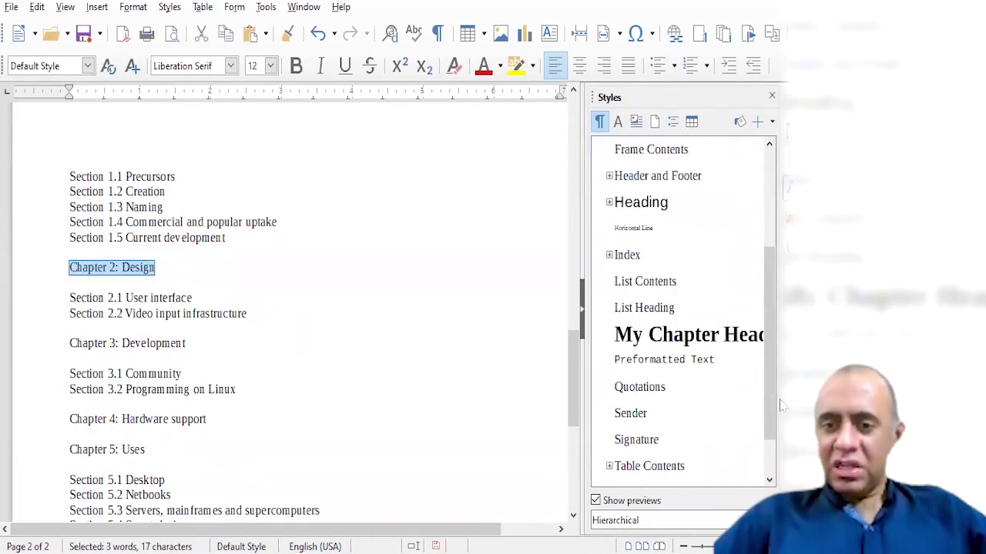
{"action": "double_click", "coordinate": [681, 341]}
Apply the My Chapter Heading paragraph style to the "Chapter 3: Development" line.
{"action": "left_click_drag", "start_coordinate": [577, 340], "coordinate": [576, 416]}
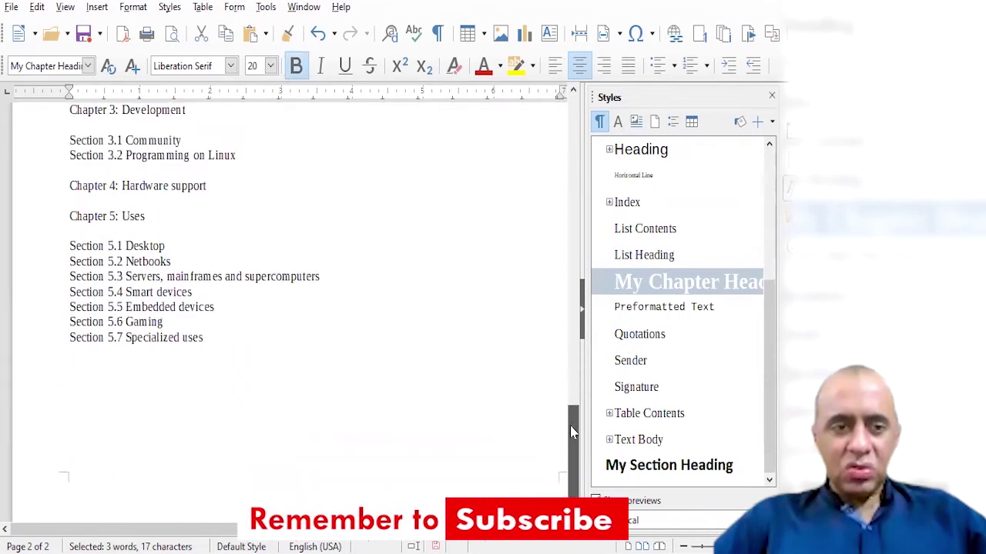
{"action": "scroll", "coordinate": [115, 130], "scroll_direction": "up", "scroll_amount": 3}
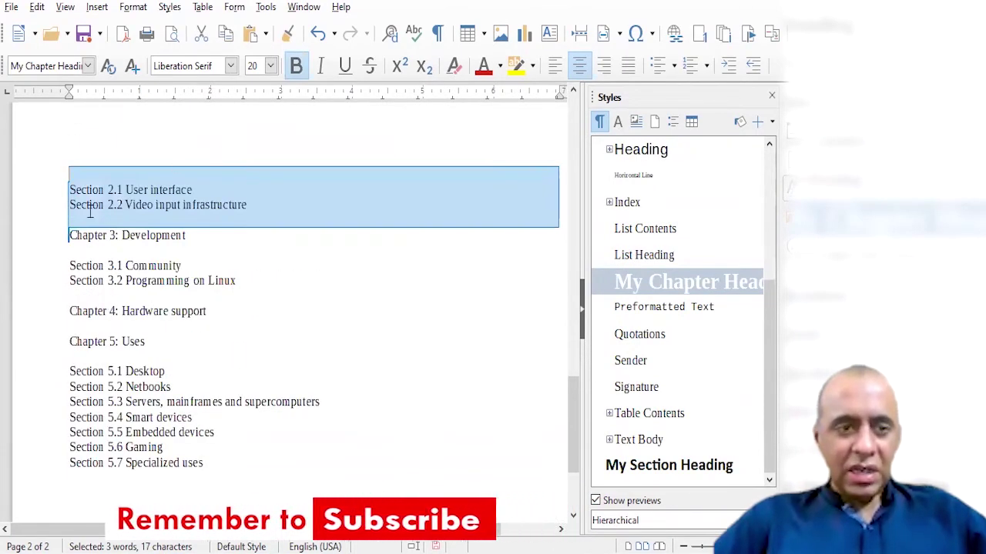
{"action": "left_click", "coordinate": [101, 231]}
{"action": "left_click_drag", "start_coordinate": [101, 231], "coordinate": [189, 237]}
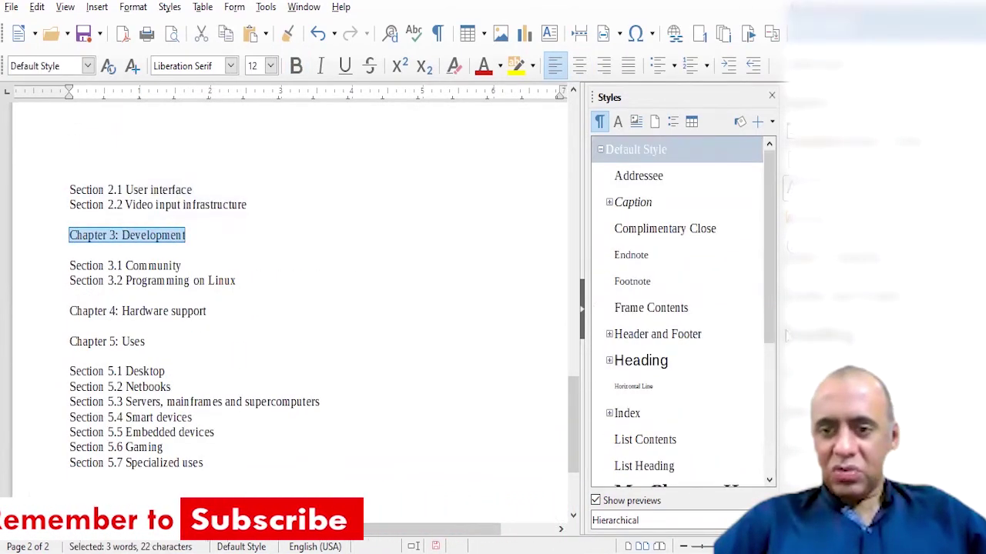
{"action": "scroll", "coordinate": [773, 372], "scroll_direction": "down", "scroll_amount": 5}
{"action": "double_click", "coordinate": [677, 281]}
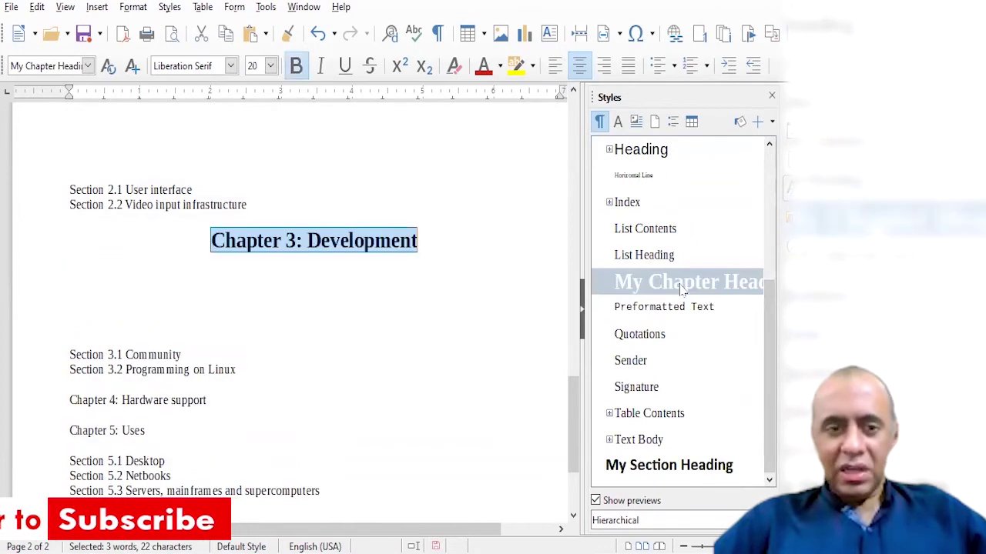
Apply the My Chapter Heading paragraph style to the "Chapter 4: Hardware support" line.
{"action": "scroll", "coordinate": [568, 368], "scroll_direction": "down", "scroll_amount": 2}
{"action": "left_click_drag", "start_coordinate": [70, 333], "coordinate": [208, 333]}
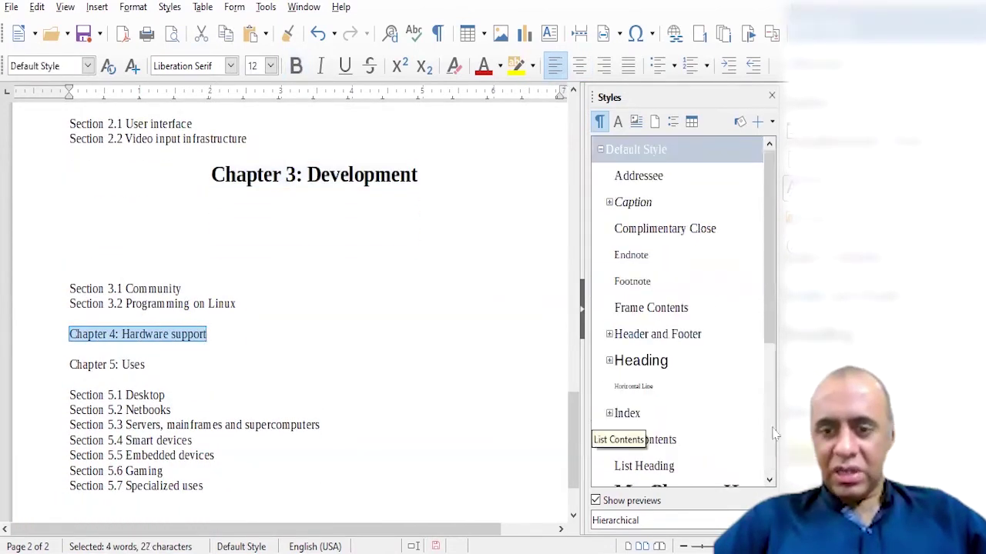
{"action": "scroll", "coordinate": [678, 370], "scroll_direction": "down", "scroll_amount": 5}
{"action": "double_click", "coordinate": [678, 281]}
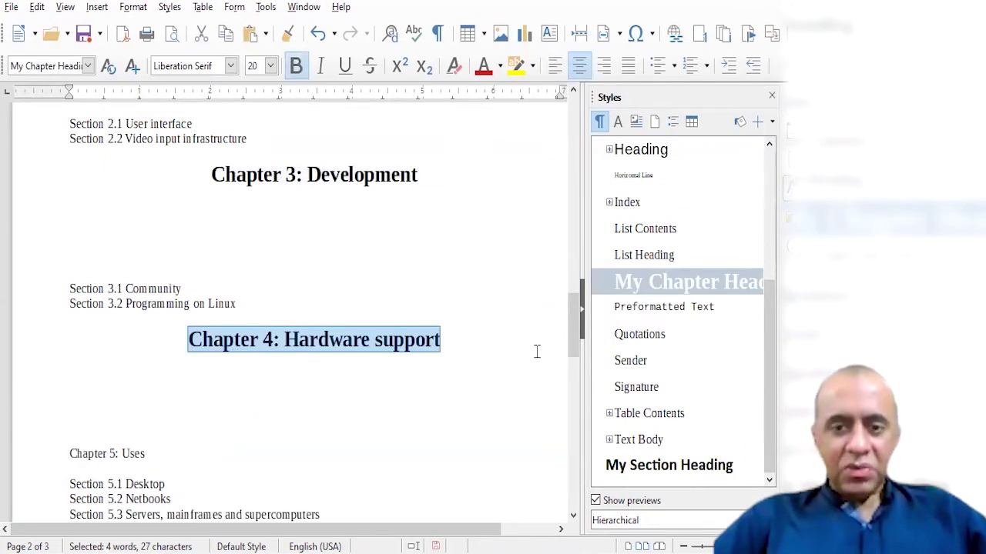
Apply the My Chapter Heading paragraph style to the "Chapter 5: Uses" line.
{"action": "scroll", "coordinate": [204, 264], "scroll_direction": "down", "scroll_amount": 6}
{"action": "left_click_drag", "start_coordinate": [69, 223], "coordinate": [146, 223]}
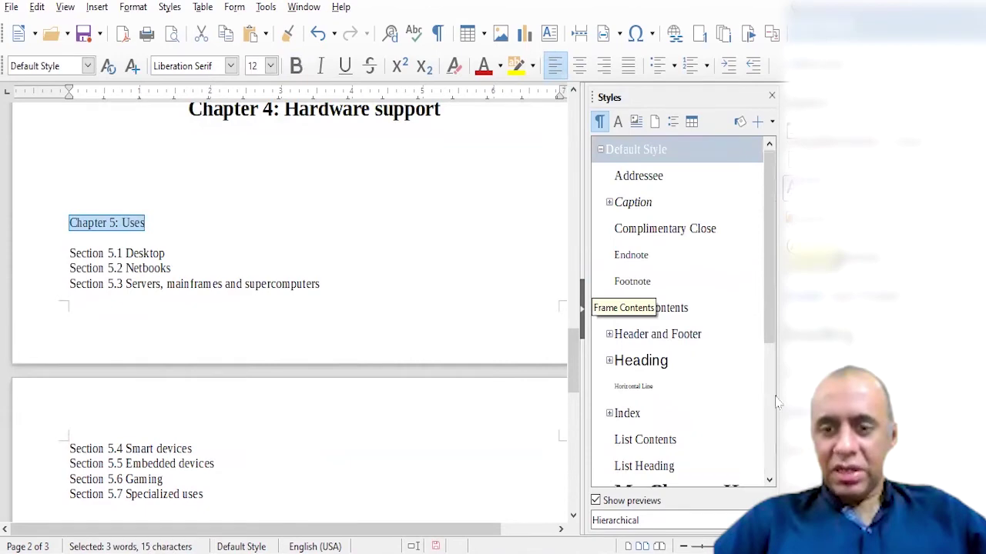
{"action": "scroll", "coordinate": [688, 264], "scroll_direction": "down", "scroll_amount": 3}
{"action": "double_click", "coordinate": [678, 282]}
Apply the My Section Heading paragraph style to the Section 1.1 to Section 1.5 lines under Chapter 1.
{"action": "left_click_drag", "start_coordinate": [574, 361], "coordinate": [572, 258]}
{"action": "left_click_drag", "start_coordinate": [70, 264], "coordinate": [235, 327]}
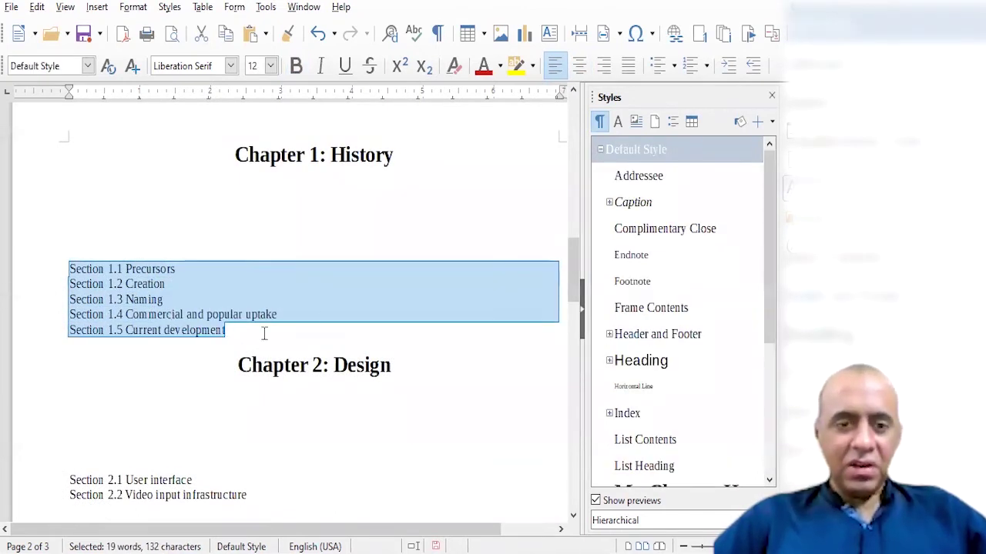
{"action": "left_click_drag", "start_coordinate": [577, 285], "coordinate": [577, 280]}
{"action": "left_click", "coordinate": [770, 368]}
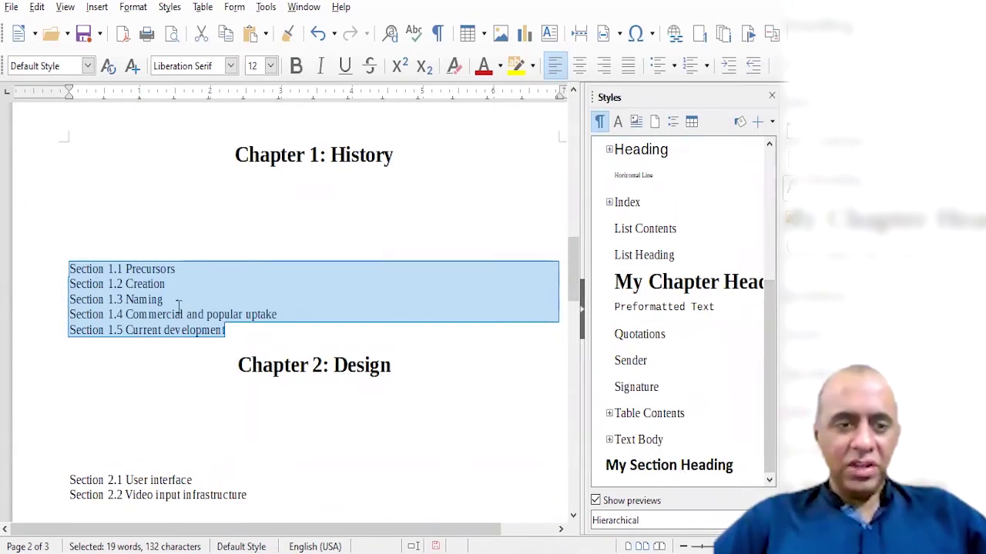
{"action": "double_click", "coordinate": [662, 468]}
{"action": "left_click", "coordinate": [171, 284]}
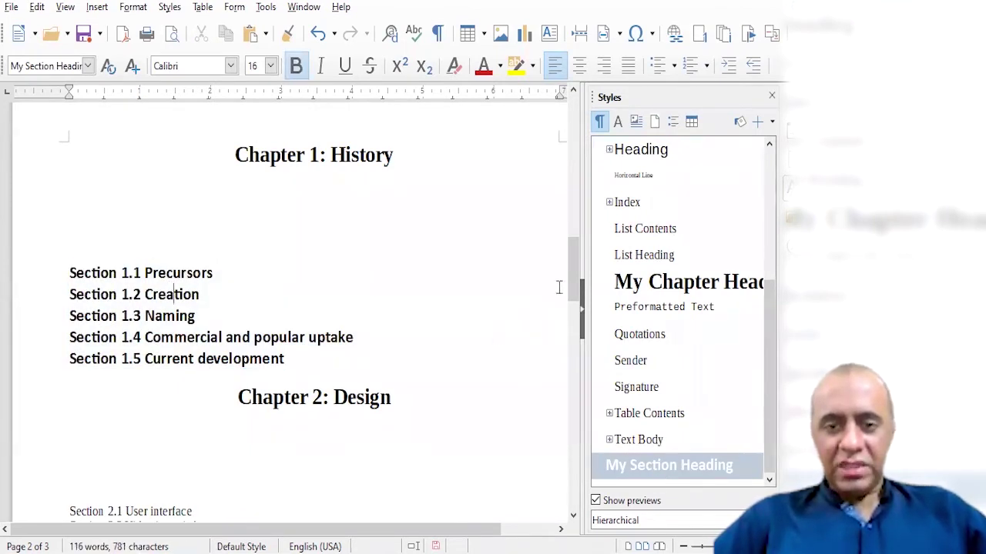
Apply the My Section Heading paragraph style to the Section 2.1 and Section 2.2 lines under Chapter 2.
{"action": "scroll", "coordinate": [570, 286], "scroll_direction": "down", "scroll_amount": 5}
{"action": "left_click_drag", "start_coordinate": [70, 294], "coordinate": [259, 313]}
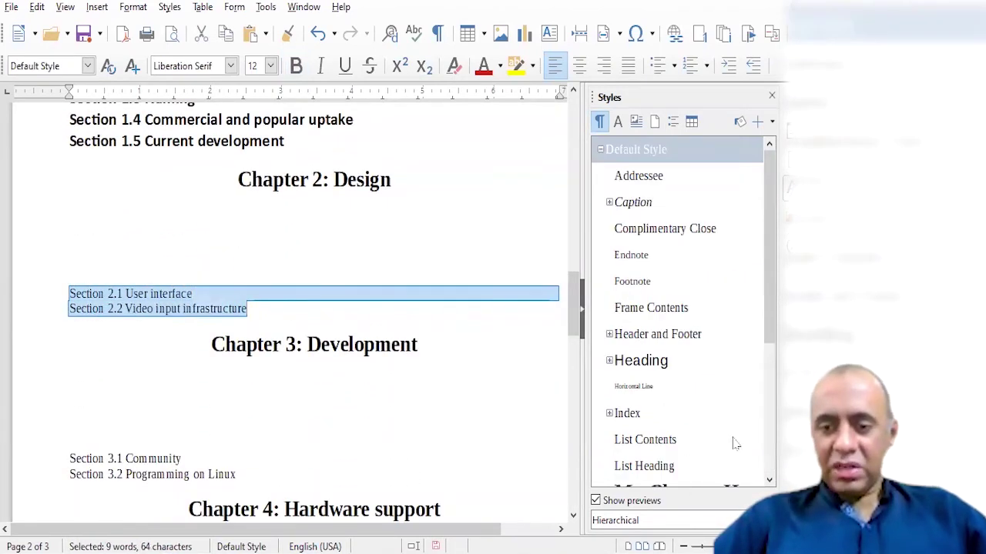
{"action": "scroll", "coordinate": [743, 453], "scroll_direction": "down", "scroll_amount": 3}
{"action": "double_click", "coordinate": [671, 467]}
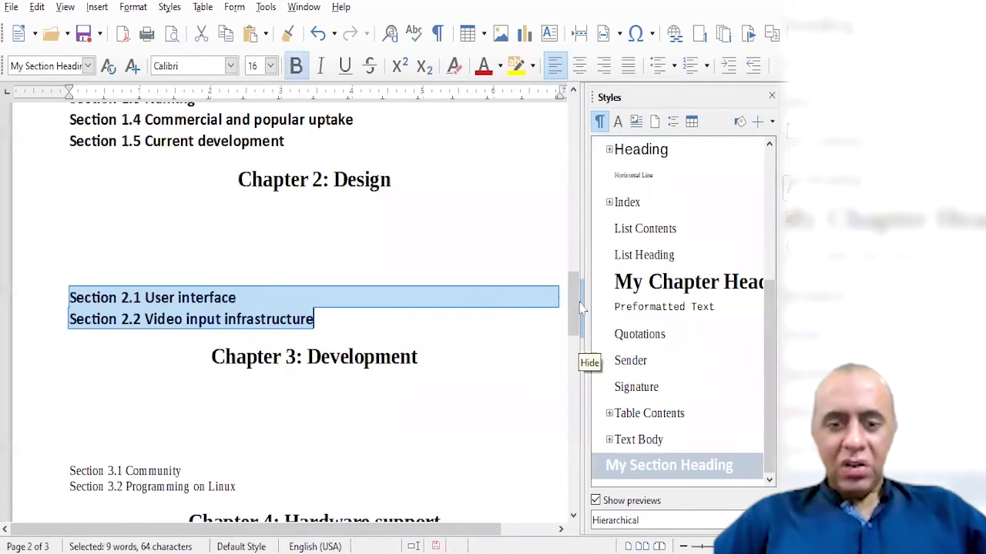
Apply the My Section Heading paragraph style to the Section 3.1 and Section 3.2 lines under Chapter 3.
{"action": "scroll", "coordinate": [77, 270], "scroll_direction": "down", "scroll_amount": 5}
{"action": "left_click_drag", "start_coordinate": [70, 271], "coordinate": [249, 285]}
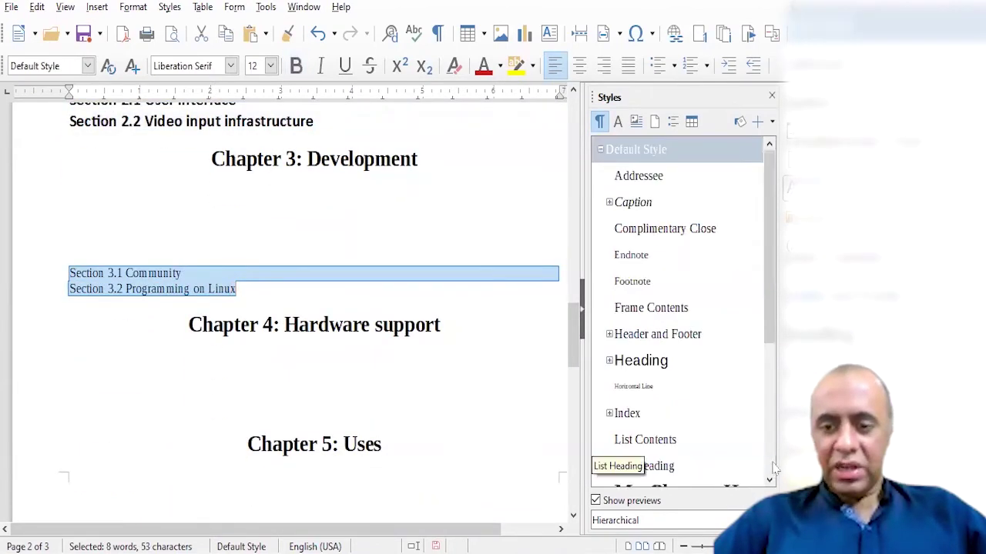
{"action": "scroll", "coordinate": [608, 462], "scroll_direction": "down", "scroll_amount": 3}
{"action": "double_click", "coordinate": [624, 465]}
Apply the My Section Heading paragraph style to the Section 5.1 to Section 5.7 lines on the last page.
{"action": "left_click_drag", "start_coordinate": [574, 335], "coordinate": [572, 387]}
{"action": "left_click_drag", "start_coordinate": [66, 254], "coordinate": [215, 350]}
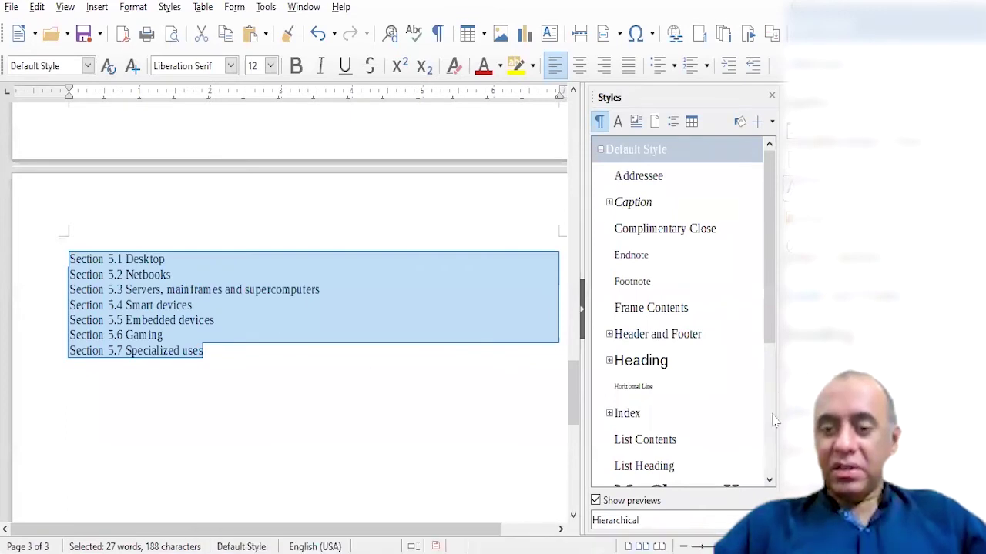
{"action": "scroll", "coordinate": [771, 416], "scroll_direction": "down", "scroll_amount": 3}
{"action": "double_click", "coordinate": [673, 465]}
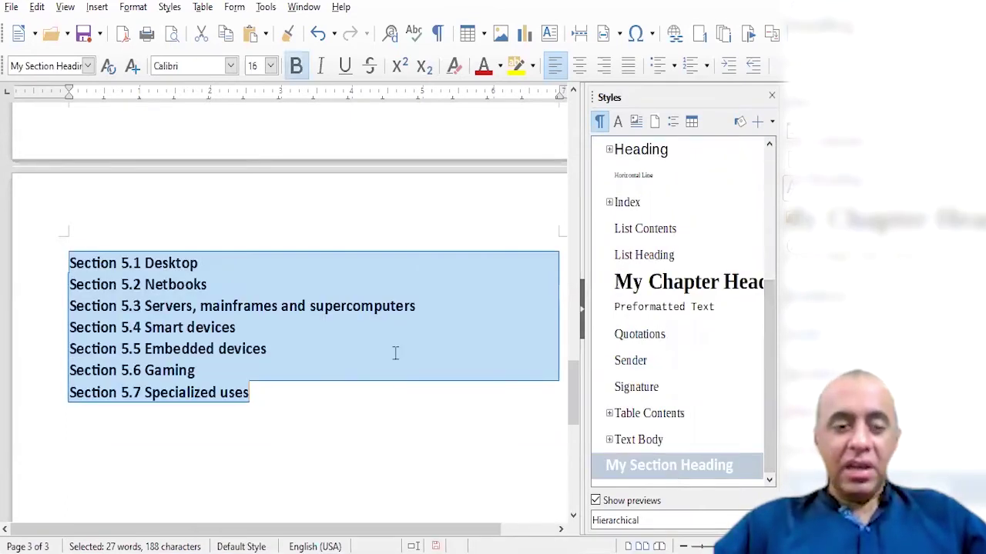
{"action": "left_click", "coordinate": [343, 331]}
Review the styled outline and check which paragraph styles the "Chapter 1: History" heading and its section lines use.
{"action": "left_click_drag", "start_coordinate": [577, 404], "coordinate": [579, 360]}
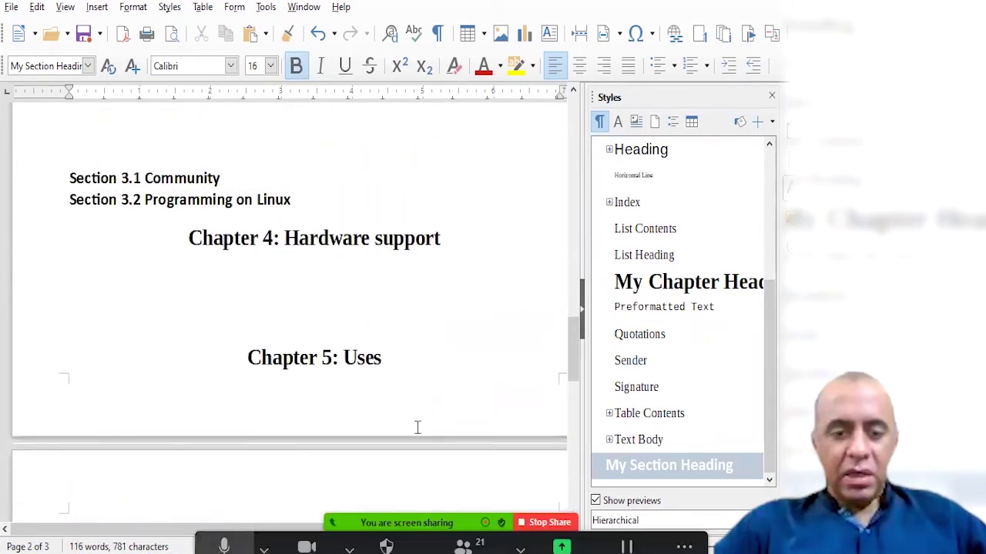
{"action": "left_click_drag", "start_coordinate": [581, 336], "coordinate": [586, 280]}
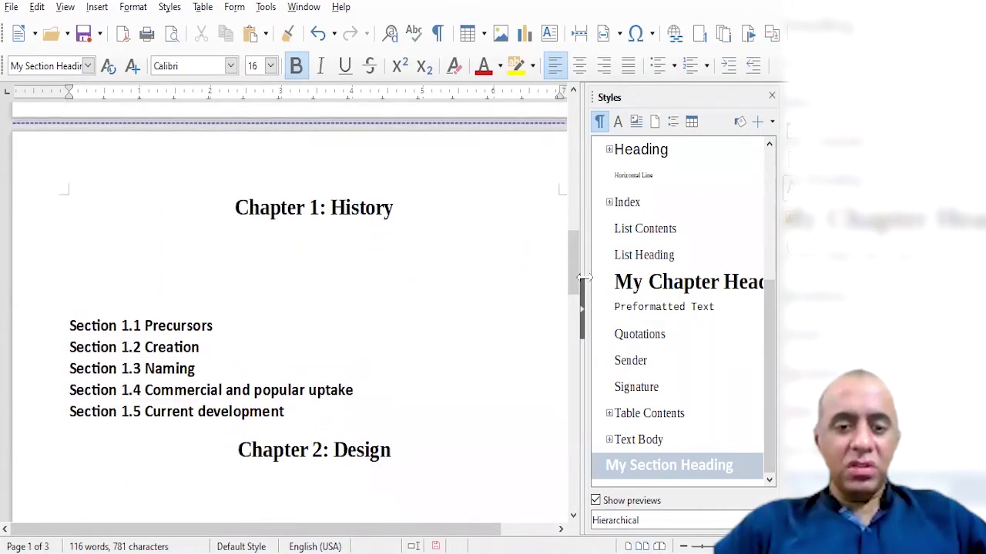
{"action": "left_click_drag", "start_coordinate": [249, 198], "coordinate": [365, 208]}
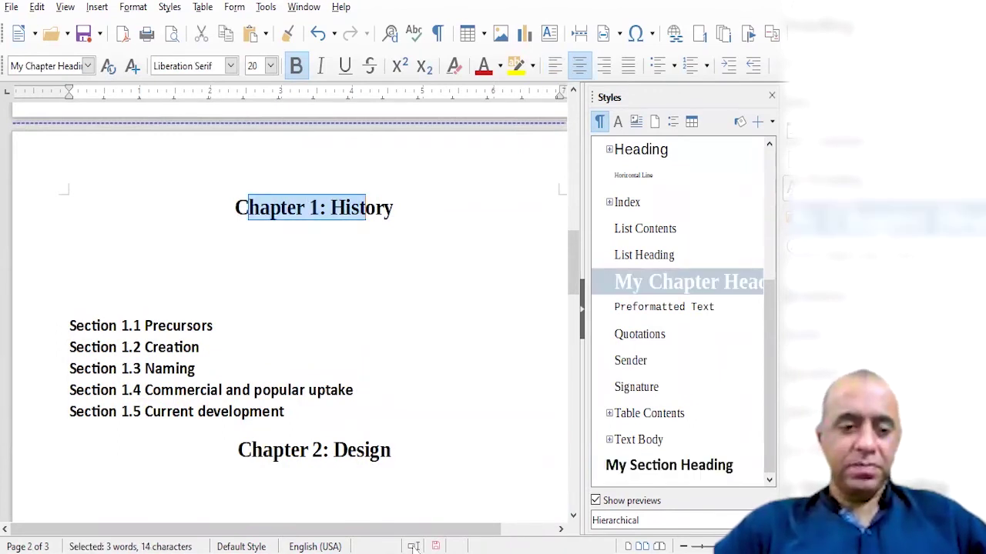
{"action": "left_click", "coordinate": [303, 373]}
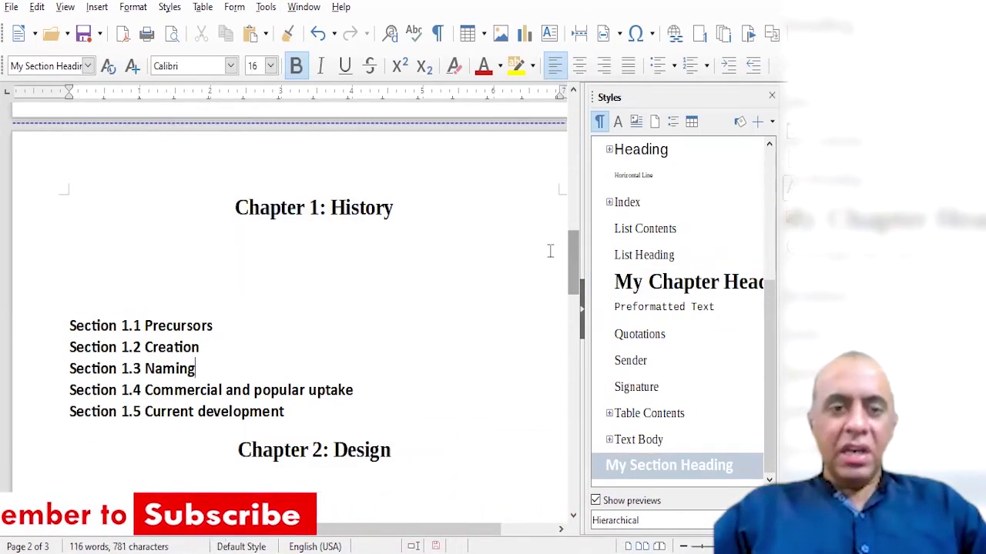
{"action": "left_click", "coordinate": [248, 208]}
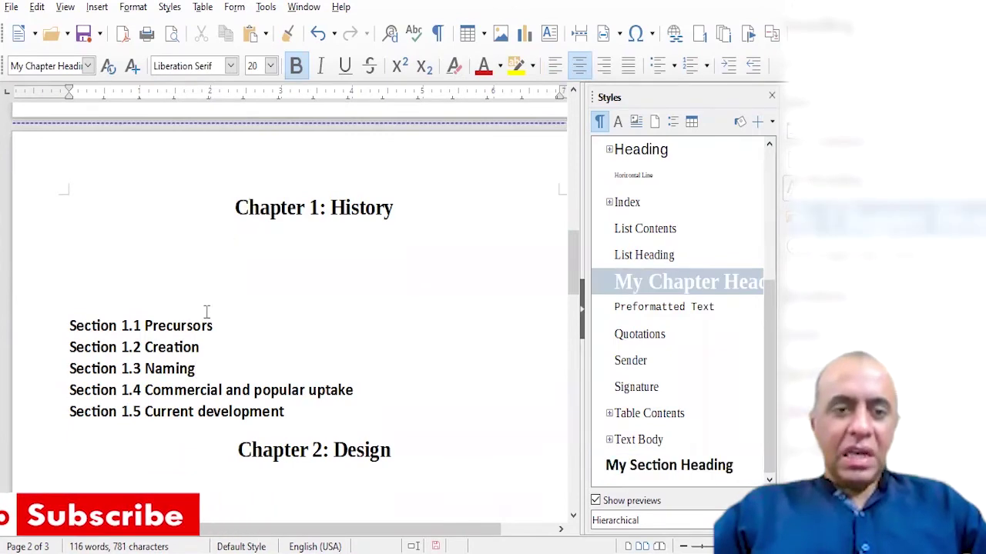
Remove the stray quotation mark between the advisor lines and the degree statement on the title page.
{"action": "left_click_drag", "start_coordinate": [576, 281], "coordinate": [587, 220]}
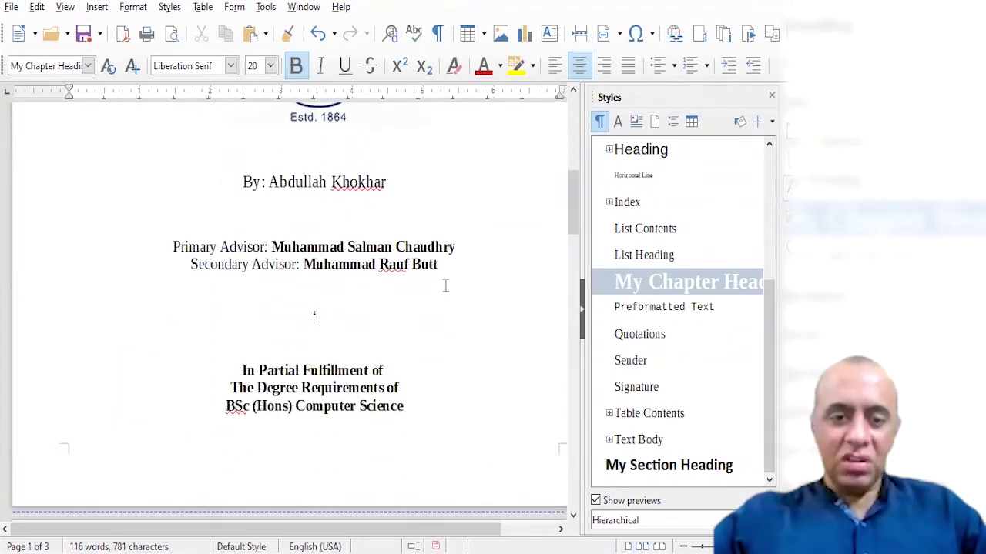
{"action": "key", "text": "ctrl+z"}
{"action": "left_click", "coordinate": [319, 213]}
{"action": "left_click", "coordinate": [448, 264]}
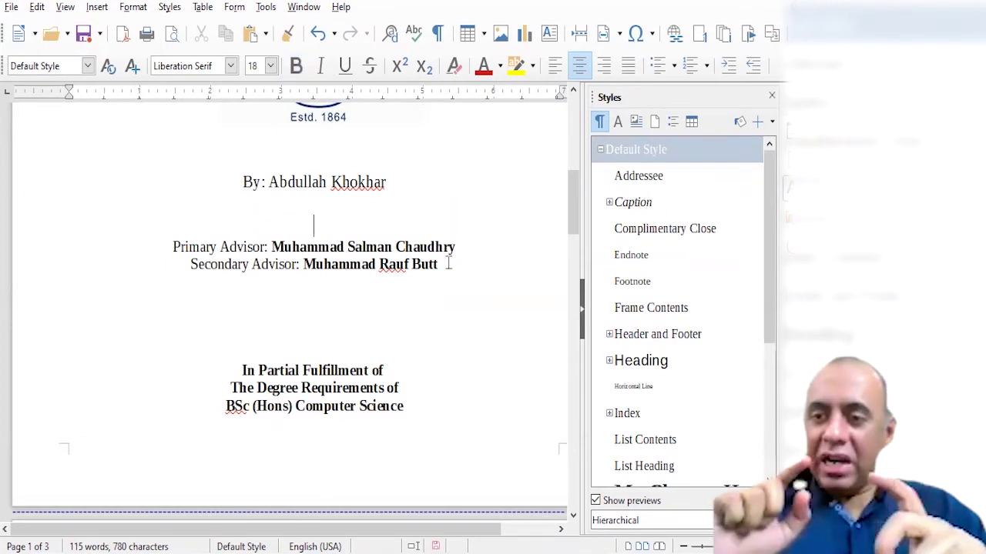
{"action": "left_click_drag", "start_coordinate": [299, 246], "coordinate": [343, 418]}
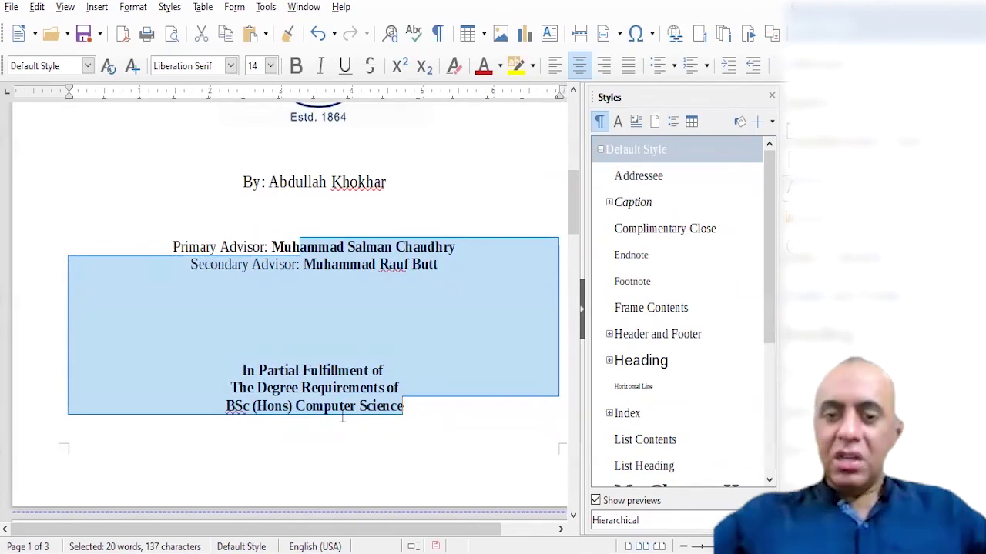
Insert a page break before the "Section 1.1 Precursors" line.
{"action": "left_click_drag", "start_coordinate": [572, 230], "coordinate": [571, 295]}
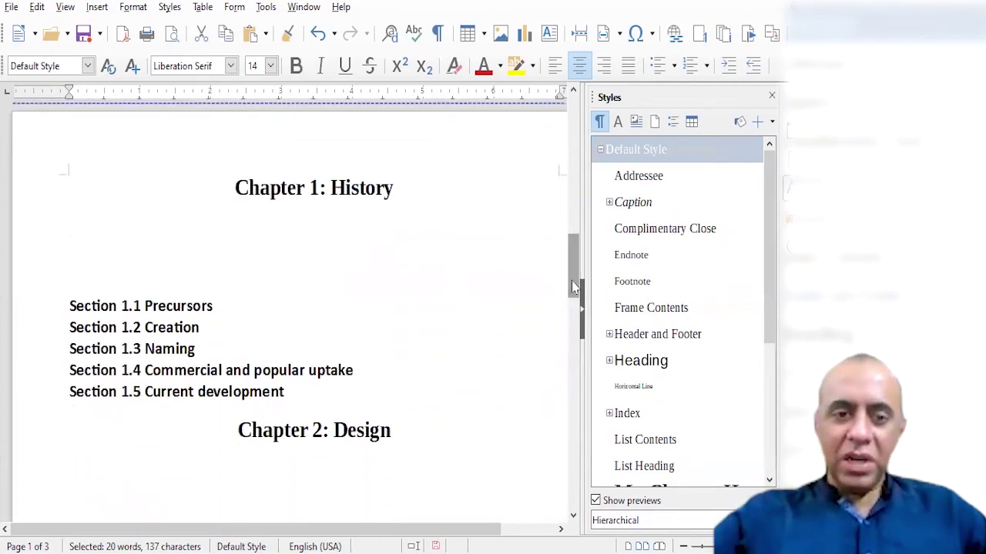
{"action": "left_click", "coordinate": [70, 306]}
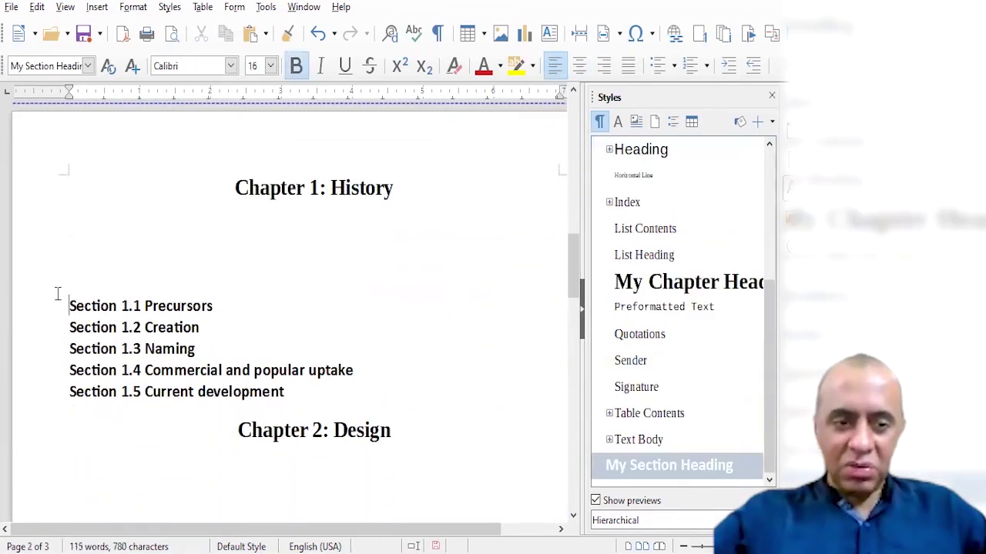
{"action": "left_click_drag", "start_coordinate": [75, 304], "coordinate": [214, 304]}
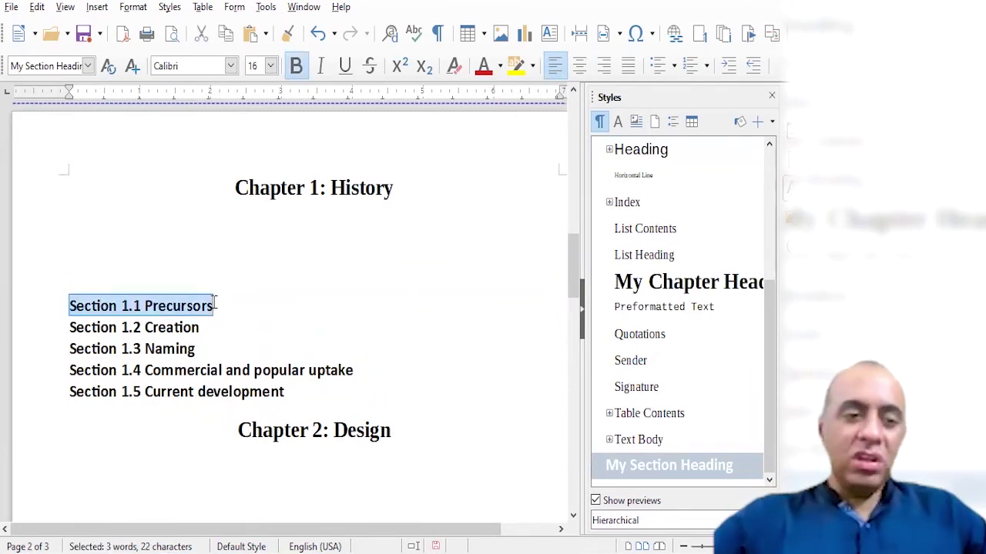
{"action": "left_click", "coordinate": [70, 307]}
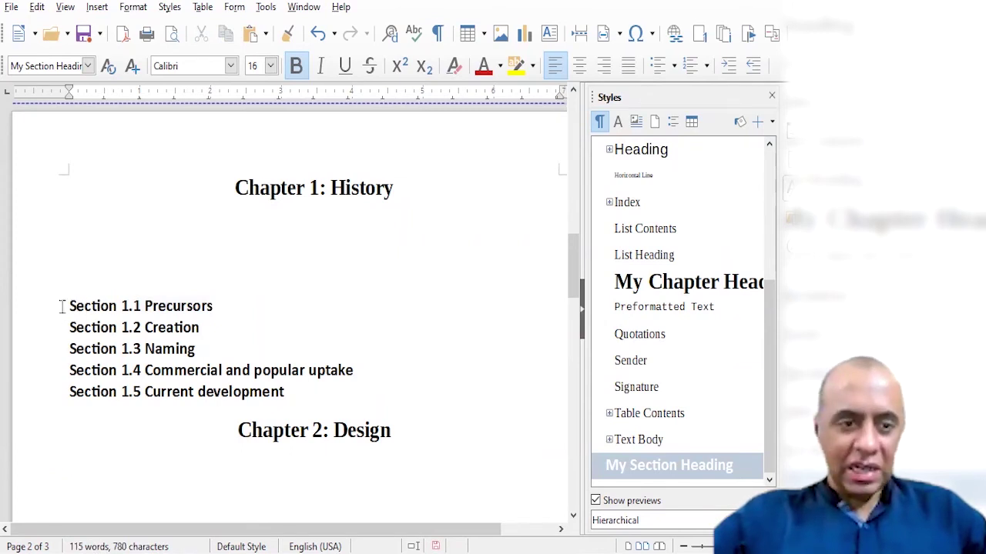
{"action": "key", "text": "ctrl+Return"}
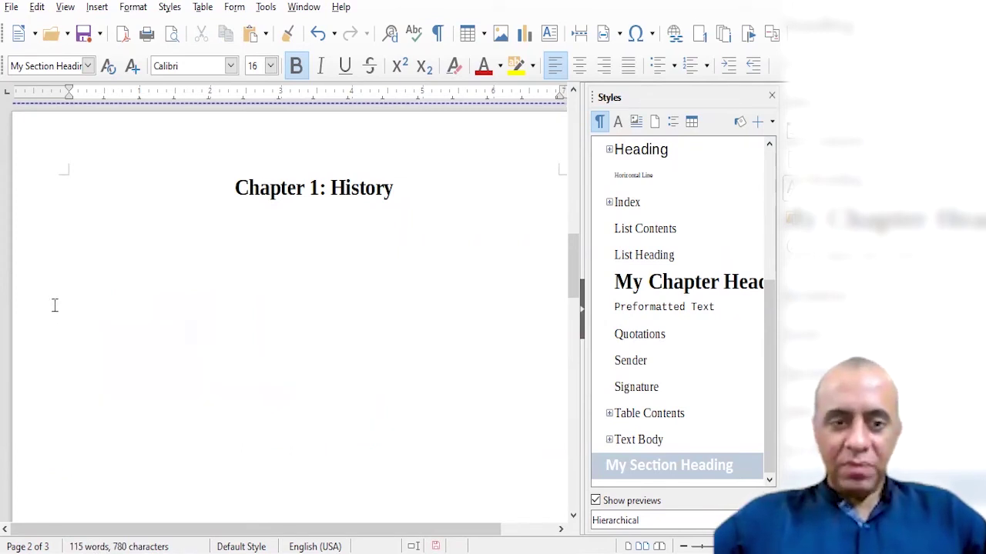
Insert a page break before each of the Section 1.2, 1.3, 1.4 and 1.5 lines.
{"action": "left_click_drag", "start_coordinate": [568, 316], "coordinate": [575, 339]}
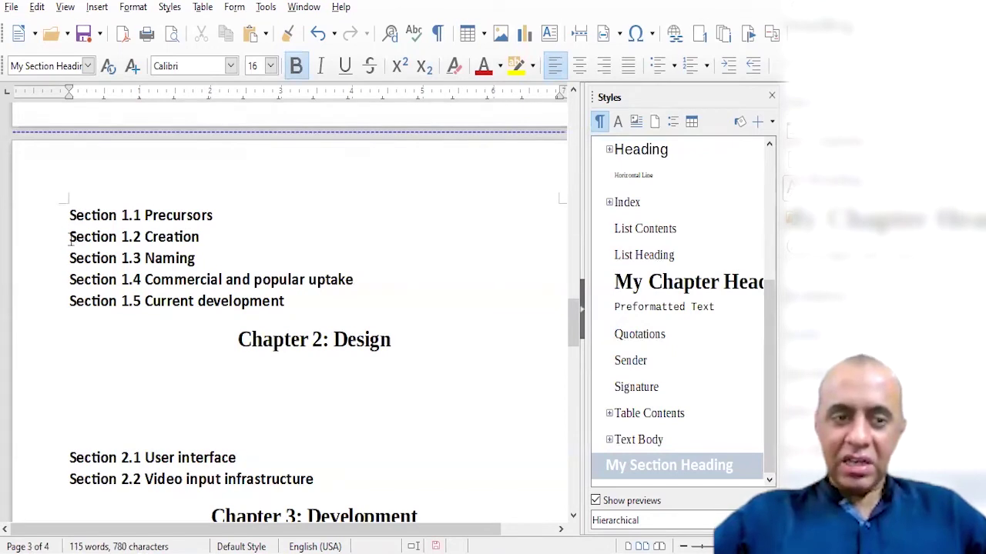
{"action": "key", "text": "ctrl+Return"}
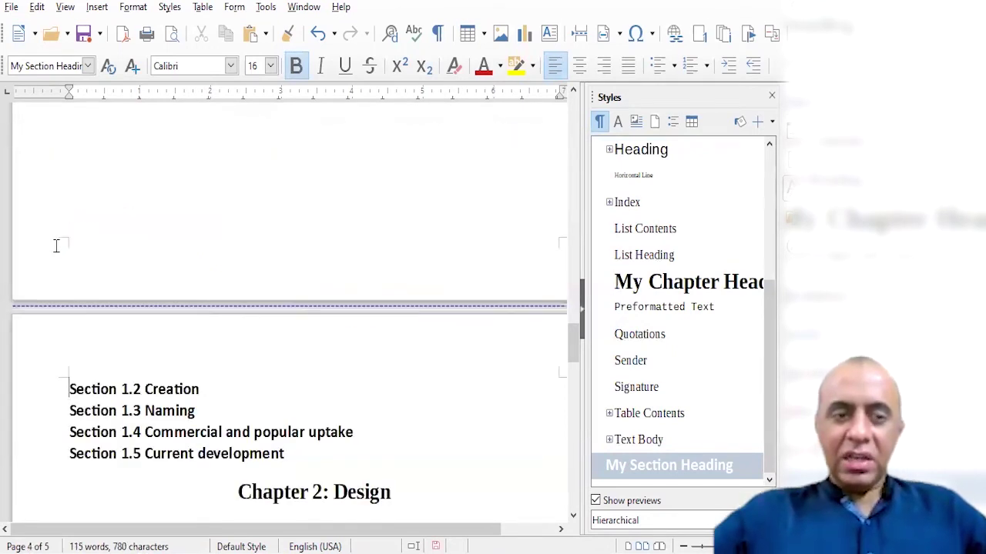
{"action": "mouse_move", "coordinate": [575, 347]}
{"action": "left_mouse_down"}
{"action": "mouse_move", "coordinate": [576, 284]}
{"action": "mouse_move", "coordinate": [585, 351]}
{"action": "left_mouse_up"}
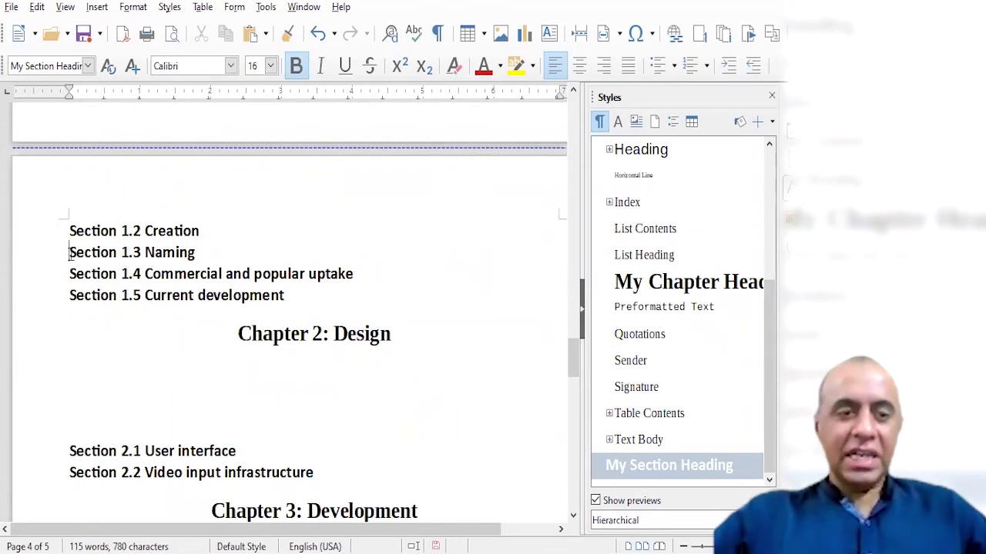
{"action": "key", "text": "ctrl+Return"}
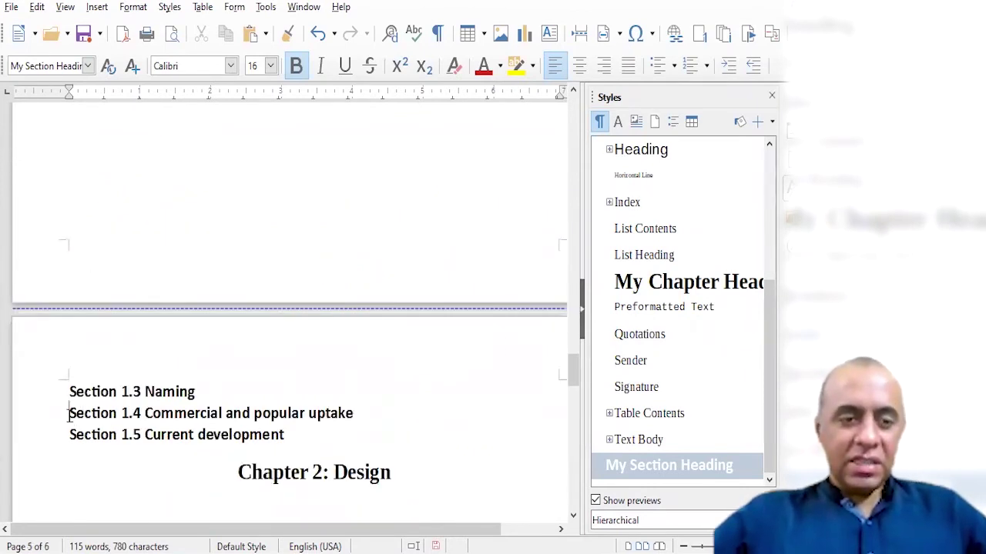
{"action": "key", "text": "Down"}
{"action": "key", "text": "ctrl+Return"}
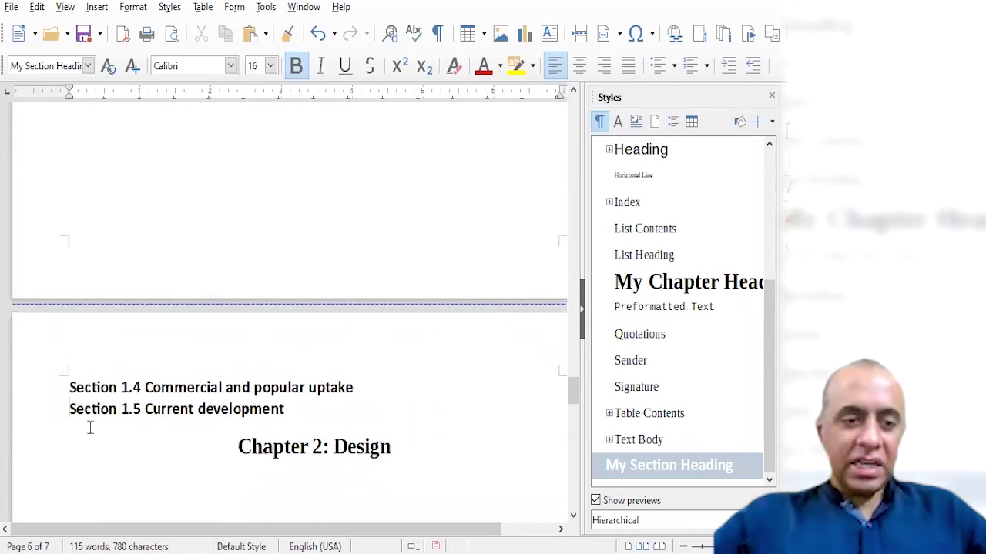
{"action": "key", "text": "Down"}
{"action": "key", "text": "ctrl+Return"}
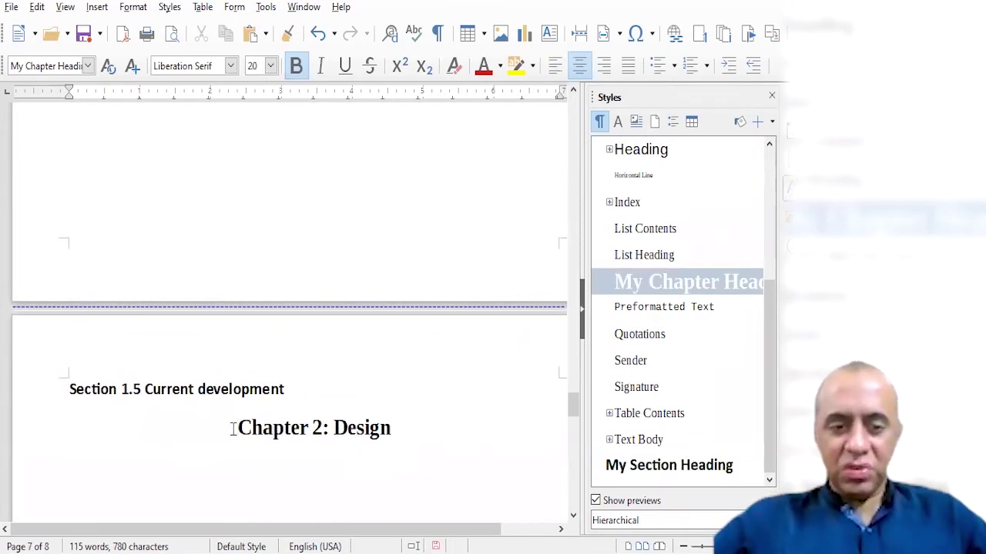
Insert page breaks before the "Chapter 2: Design" heading and before each of its Section 2.1 and 2.2 lines.
{"action": "key", "text": "ctrl+Return"}
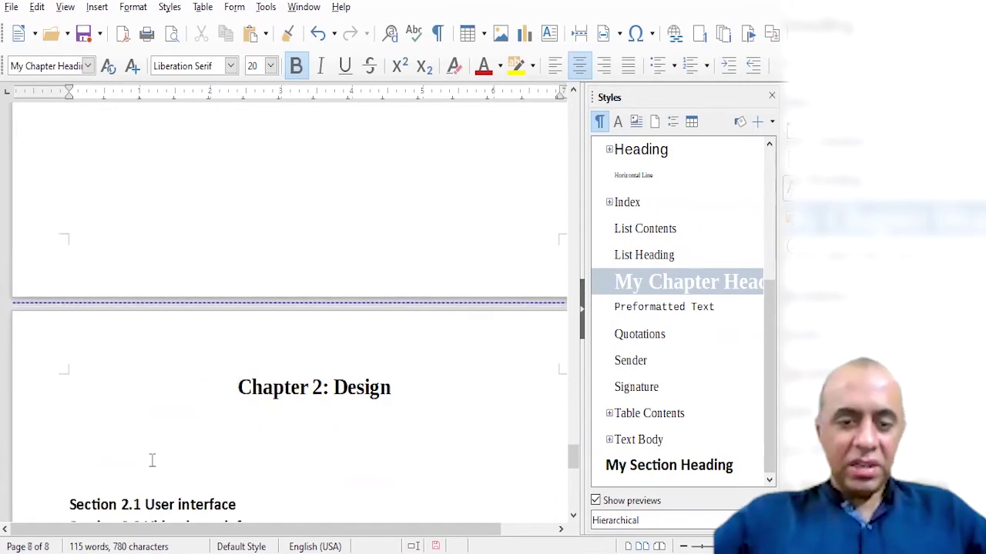
{"action": "scroll", "coordinate": [573, 459], "scroll_direction": "down", "scroll_amount": 3}
{"action": "left_click", "coordinate": [70, 286]}
{"action": "key", "text": "ctrl+Return"}
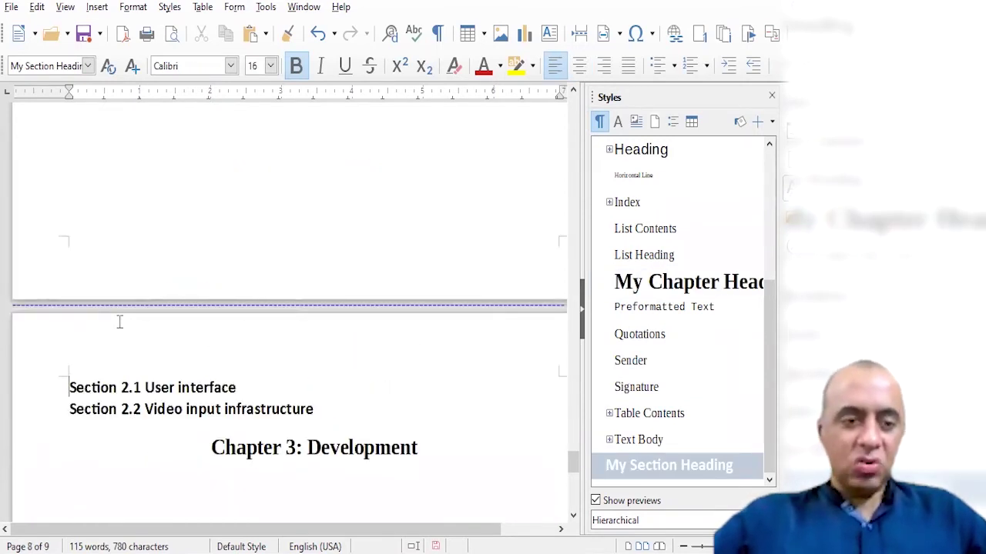
{"action": "key", "text": "ctrl+Return"}
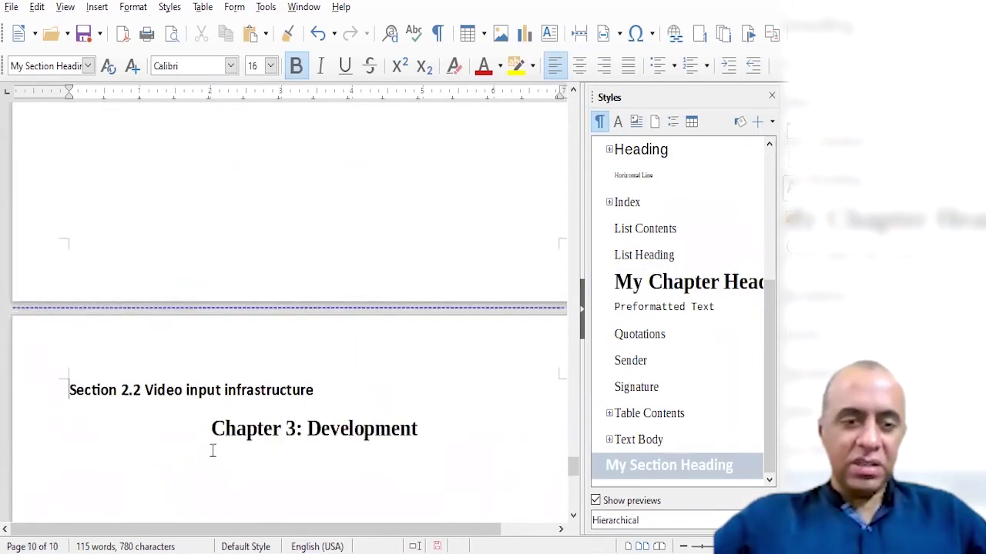
Insert page breaks before the "Chapter 3: Development" heading, its Section 3.1 and 3.2 lines, and the "Chapter 4: Hardware support" heading.
{"action": "left_click", "coordinate": [211, 429]}
{"action": "key", "text": "ctrl+Return"}
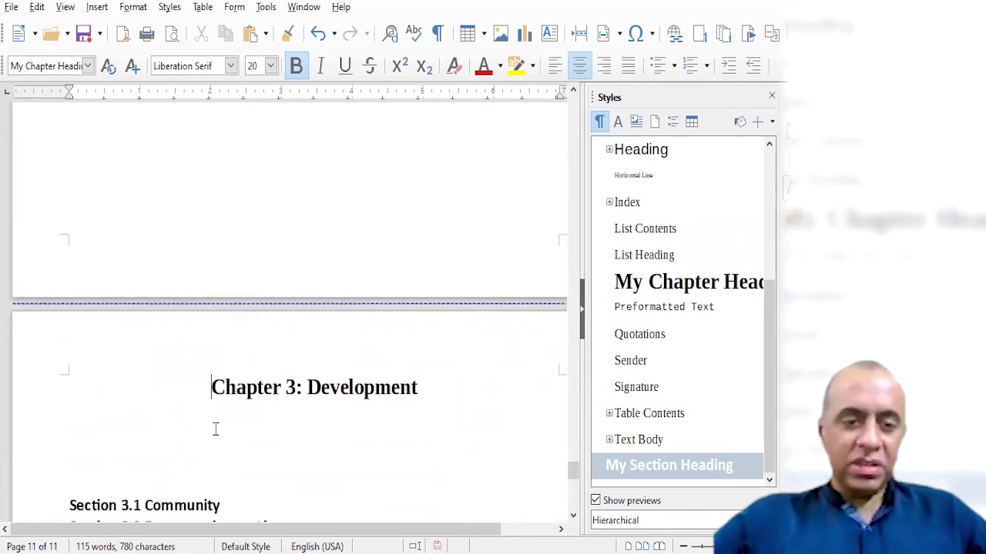
{"action": "left_click", "coordinate": [242, 485]}
{"action": "key", "text": "ctrl+Return"}
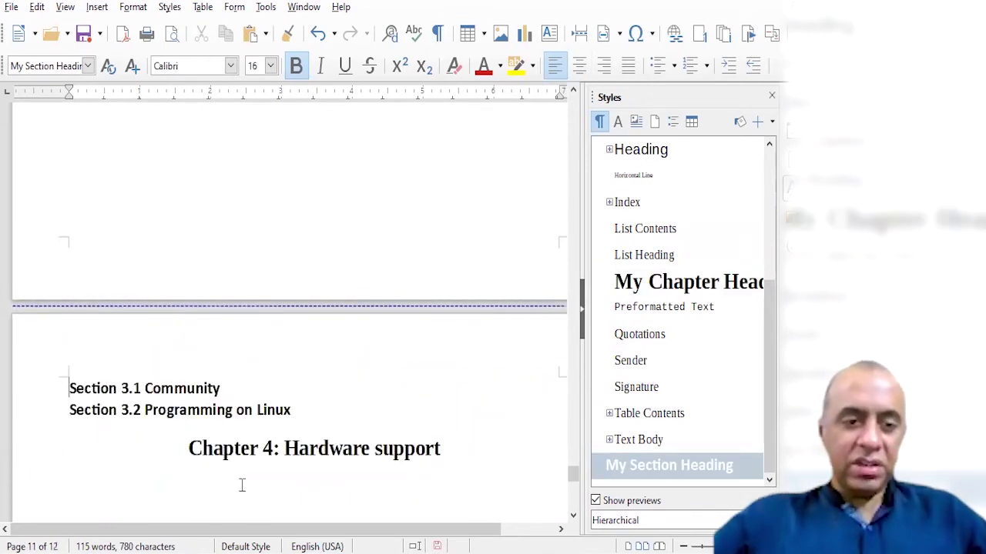
{"action": "key", "text": "ctrl+Return"}
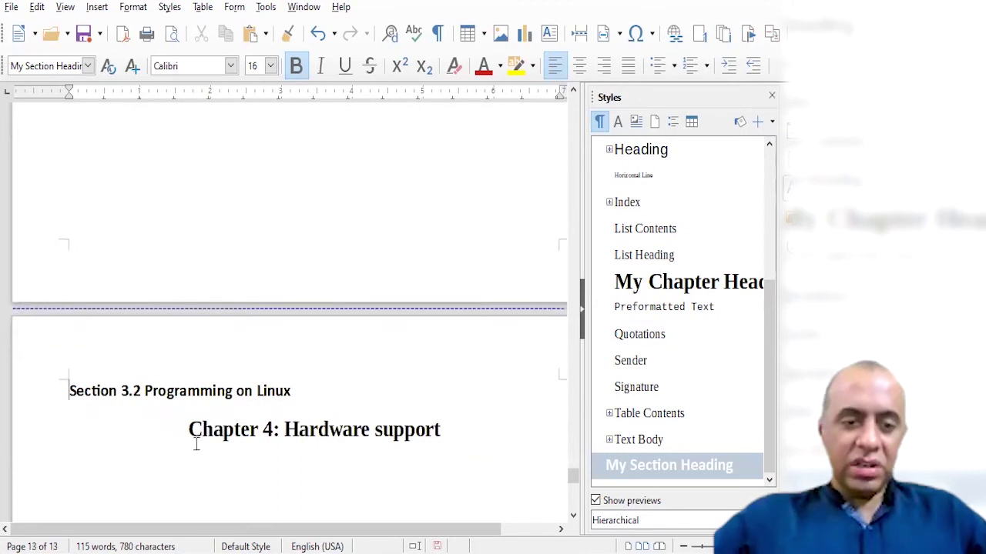
{"action": "left_click", "coordinate": [188, 425]}
{"action": "key", "text": "ctrl+Return"}
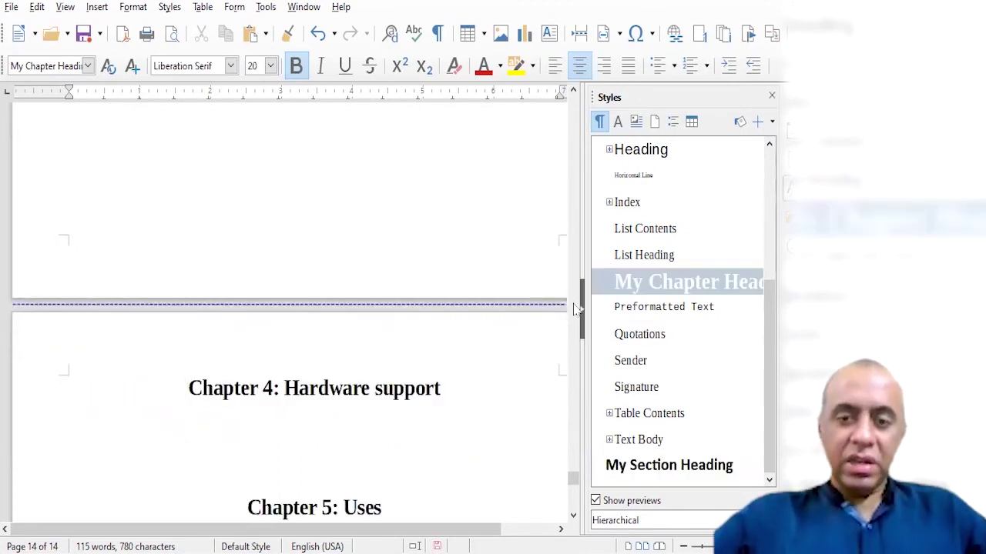
Insert page breaks before the "Chapter 5: Uses" heading and before each of its Section 5.1, 5.2 and 5.3 lines.
{"action": "scroll", "coordinate": [576, 477], "scroll_direction": "down", "scroll_amount": 5}
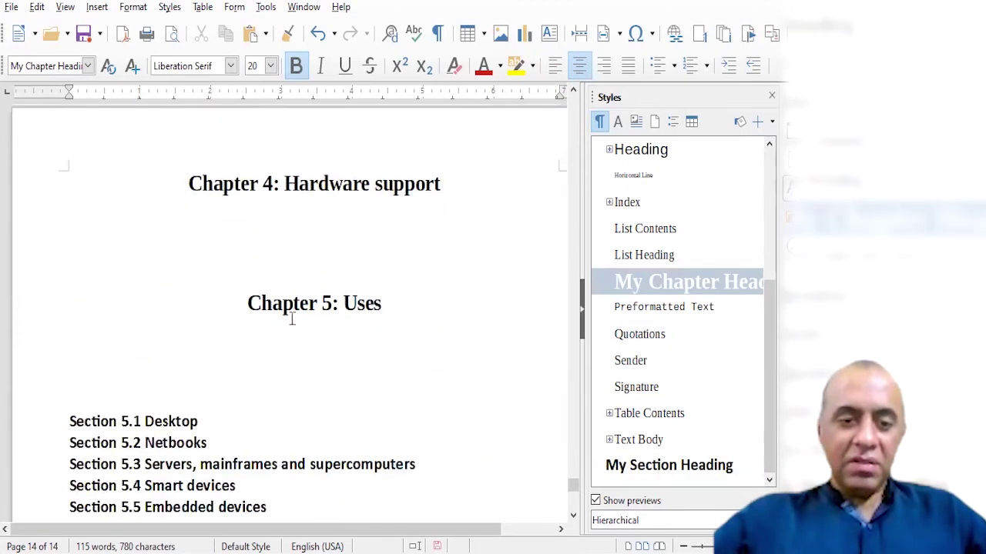
{"action": "key", "text": "ctrl+Return"}
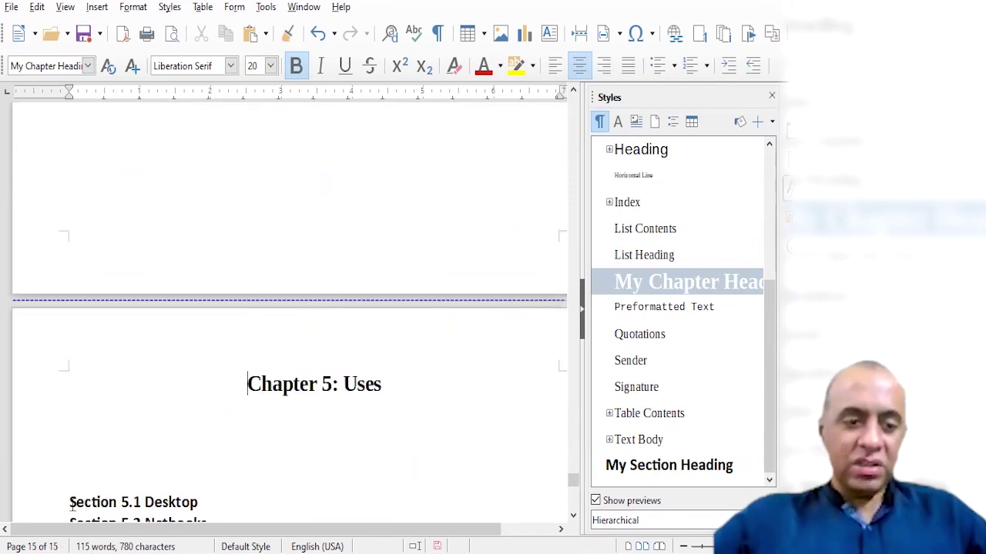
{"action": "left_click", "coordinate": [71, 503]}
{"action": "key", "text": "ctrl+Return"}
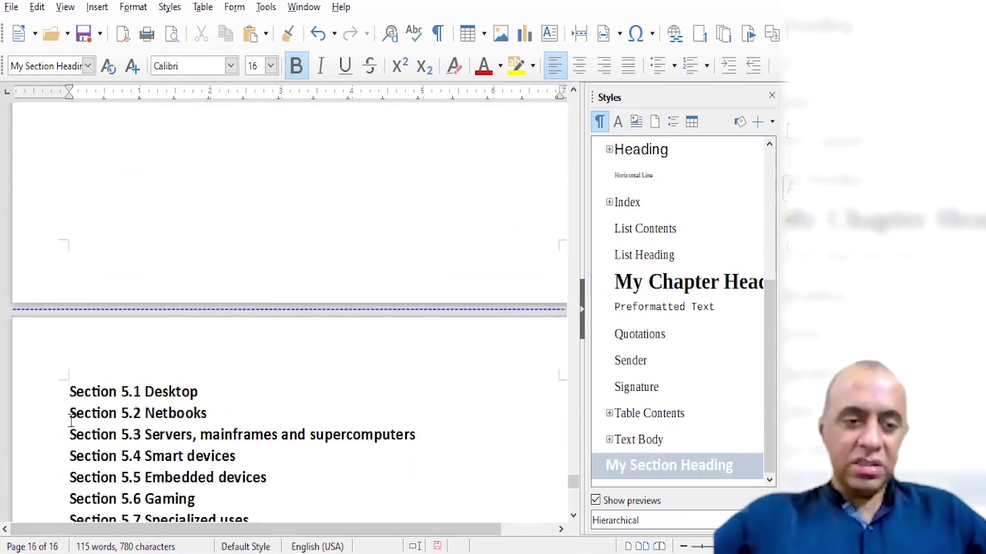
{"action": "key", "text": "ctrl+Return"}
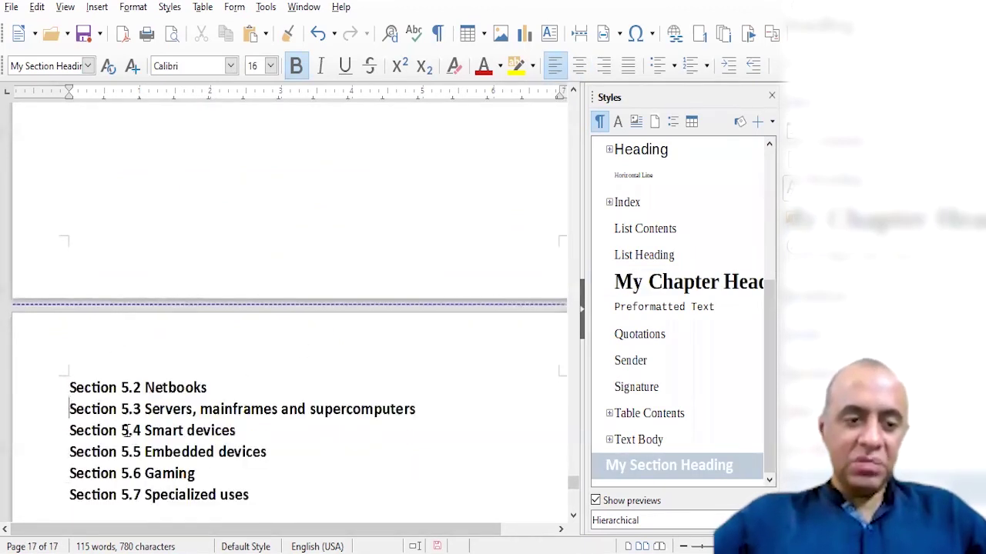
{"action": "key", "text": "Down"}
{"action": "key", "text": "ctrl+Return"}
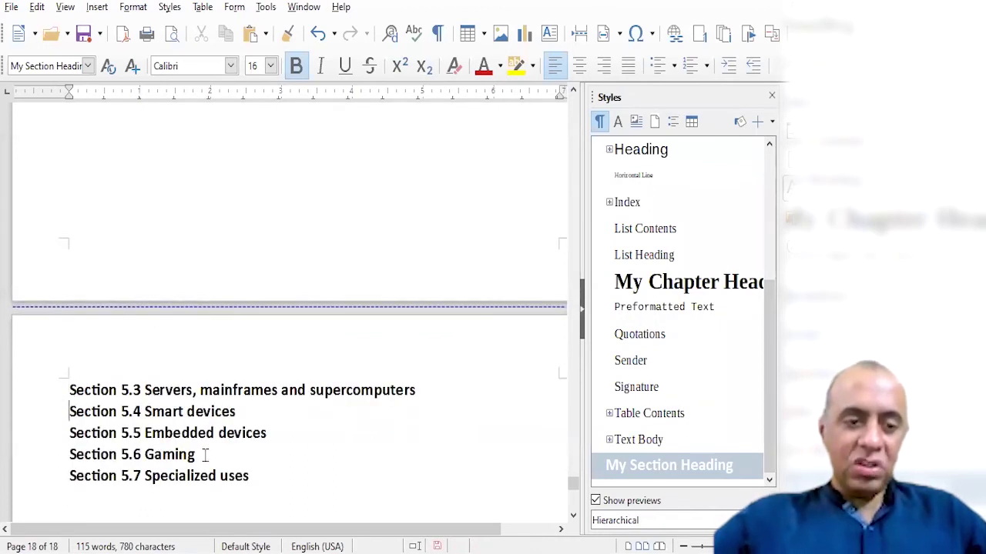
Insert a page break before each of the Section 5.4, 5.5, 5.6 and 5.7 lines.
{"action": "key", "text": "ctrl+Return"}
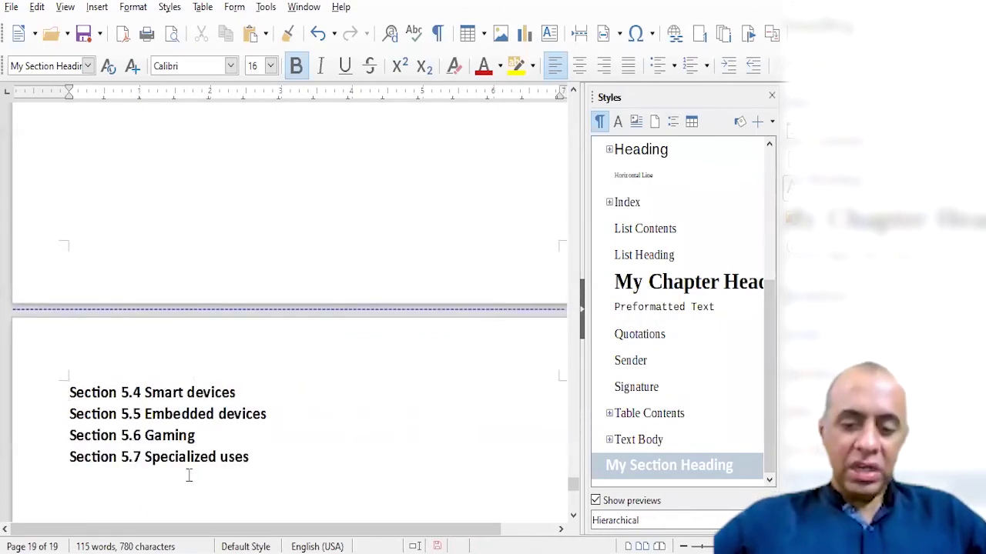
{"action": "key", "text": "Down"}
{"action": "key", "text": "ctrl+Return"}
{"action": "key", "text": "ctrl+Return"}
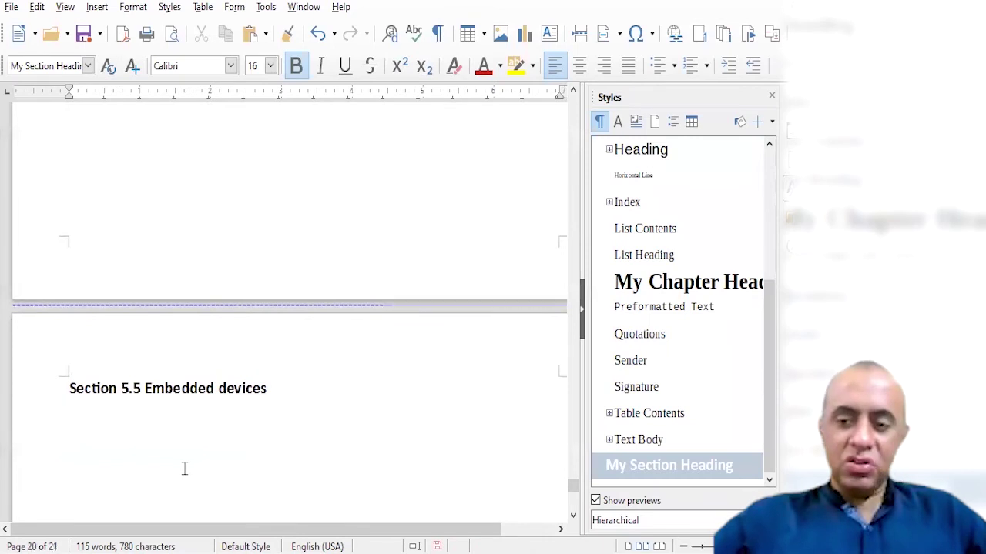
{"action": "key", "text": "Down"}
{"action": "key", "text": "ctrl+Return"}
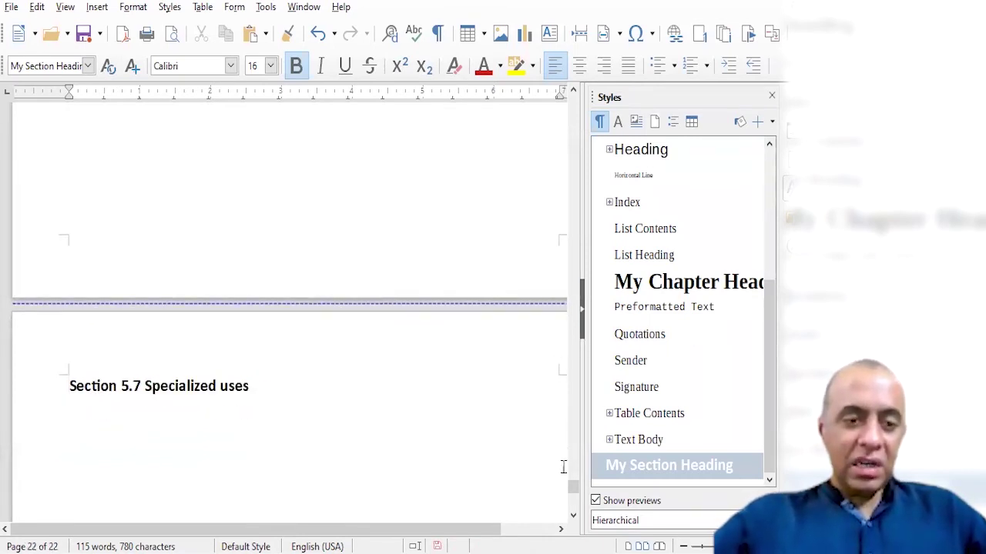
Zoom out to two pages side by side and review the paginated document from its last page back to the title page.
{"action": "scroll", "coordinate": [574, 499], "scroll_direction": "down", "scroll_amount": 3}
{"action": "scroll", "coordinate": [574, 499], "scroll_direction": "down", "scroll_amount": 8}
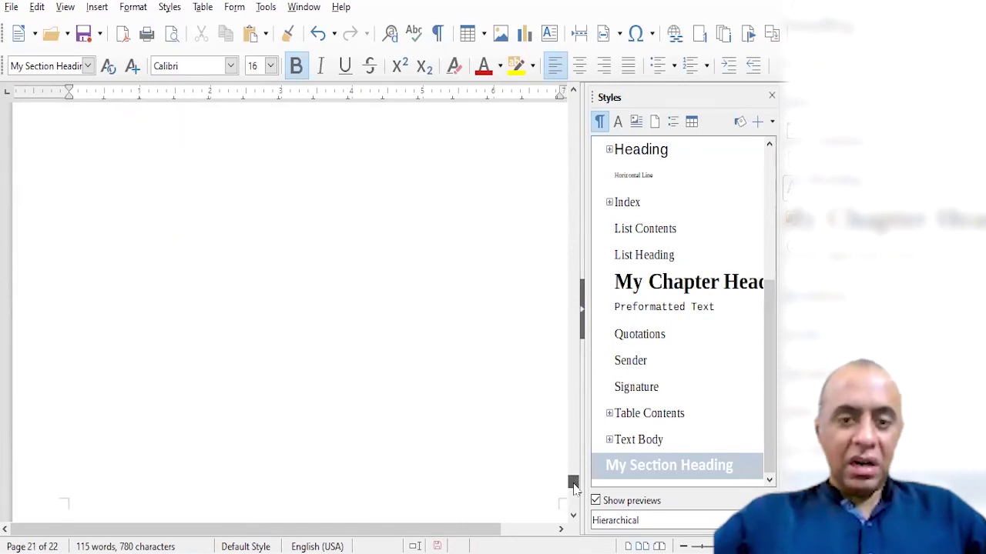
{"action": "mouse_move", "coordinate": [574, 484]}
{"action": "left_mouse_down"}
{"action": "mouse_move", "coordinate": [571, 383]}
{"action": "mouse_move", "coordinate": [573, 501]}
{"action": "left_mouse_up"}
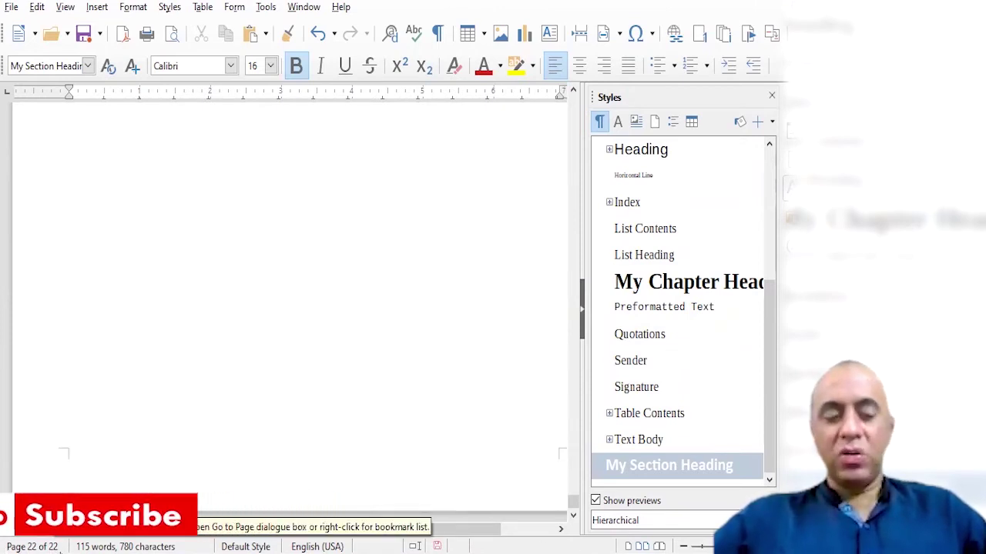
{"action": "left_click", "coordinate": [669, 544]}
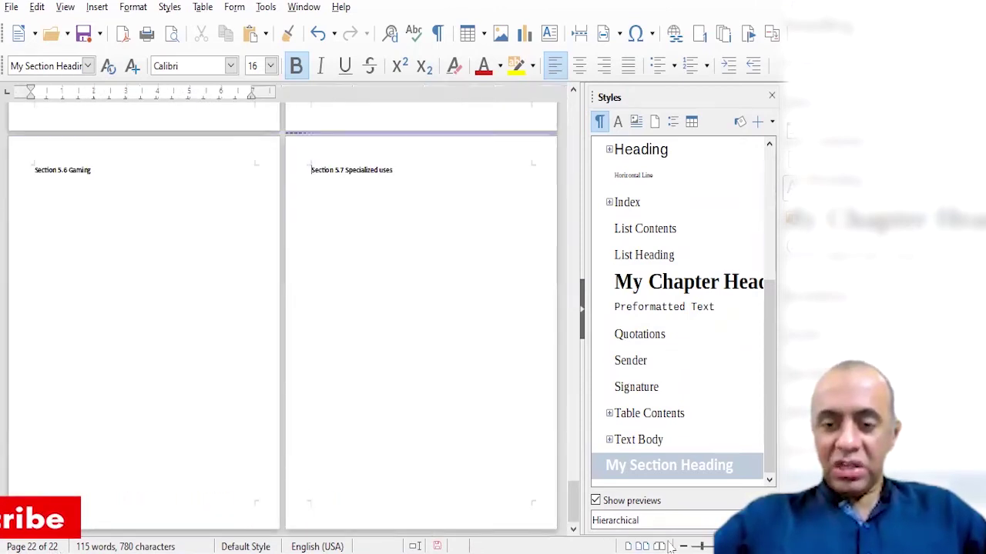
{"action": "left_click", "coordinate": [684, 546]}
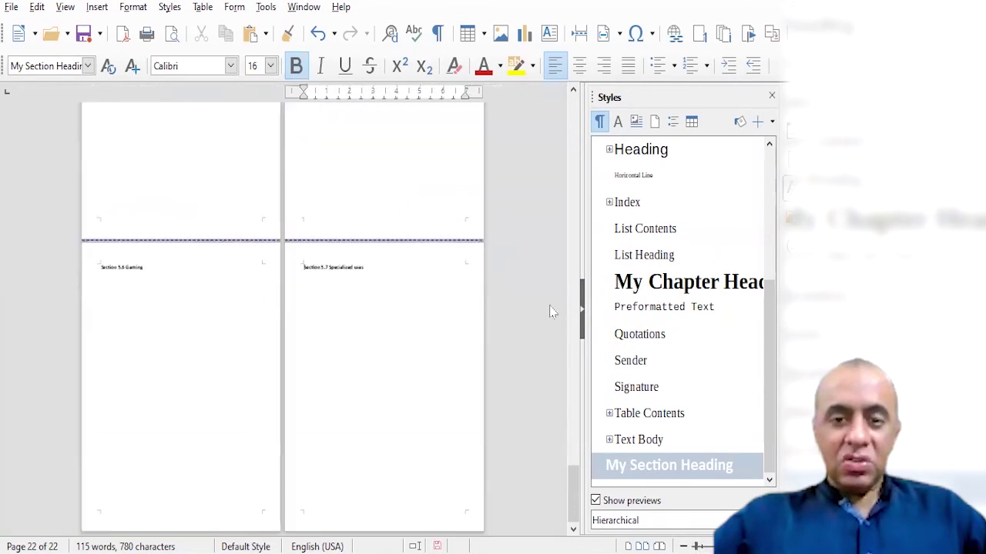
{"action": "left_click_drag", "start_coordinate": [579, 434], "coordinate": [607, 435]}
{"action": "left_click_drag", "start_coordinate": [602, 496], "coordinate": [597, 236]}
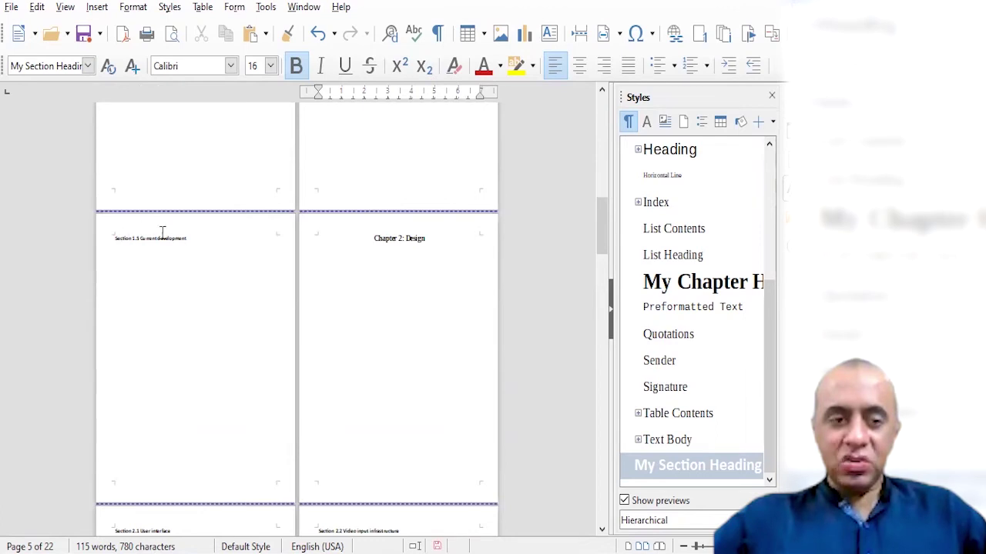
{"action": "left_click_drag", "start_coordinate": [599, 229], "coordinate": [600, 111]}
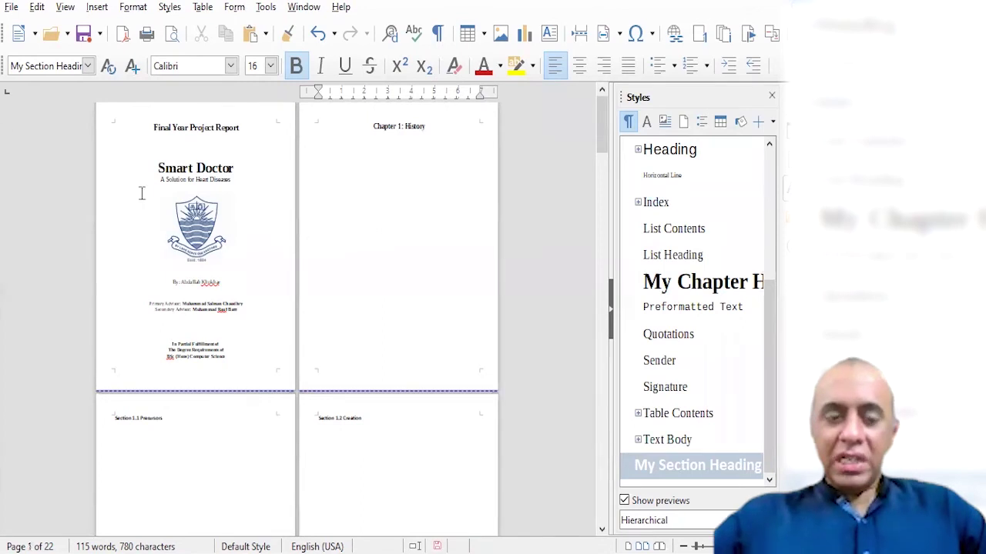
Try inserting a page break after the "BSc (Hons) Computer Science" line of the title page, and undo it.
{"action": "left_click_drag", "start_coordinate": [164, 123], "coordinate": [226, 372]}
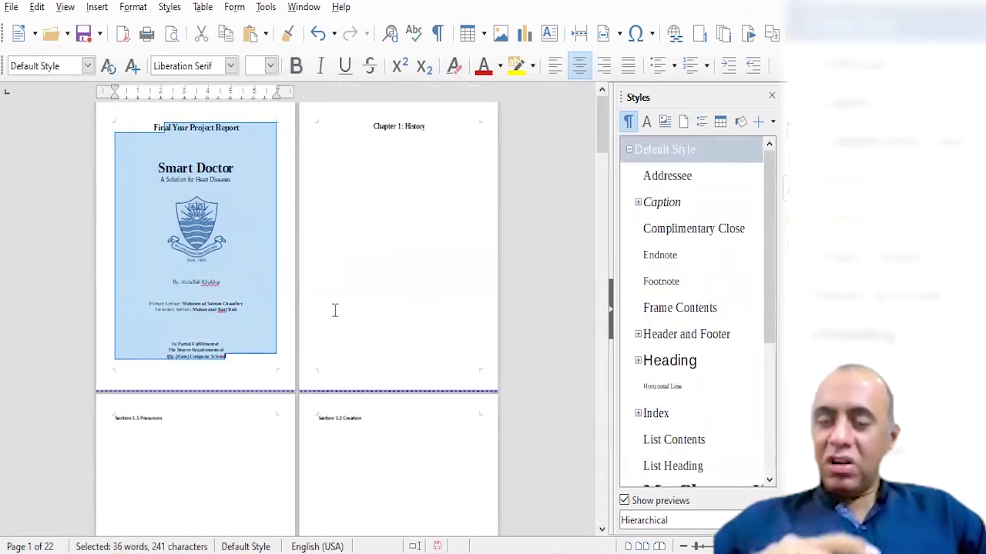
{"action": "left_click", "coordinate": [237, 361]}
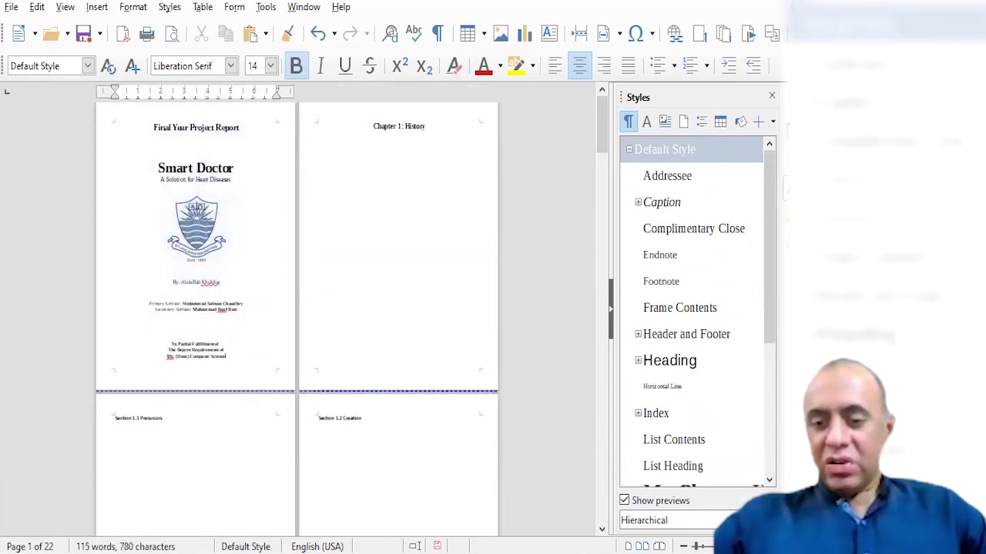
{"action": "scroll", "coordinate": [457, 412], "scroll_direction": "up", "scroll_amount": 3}
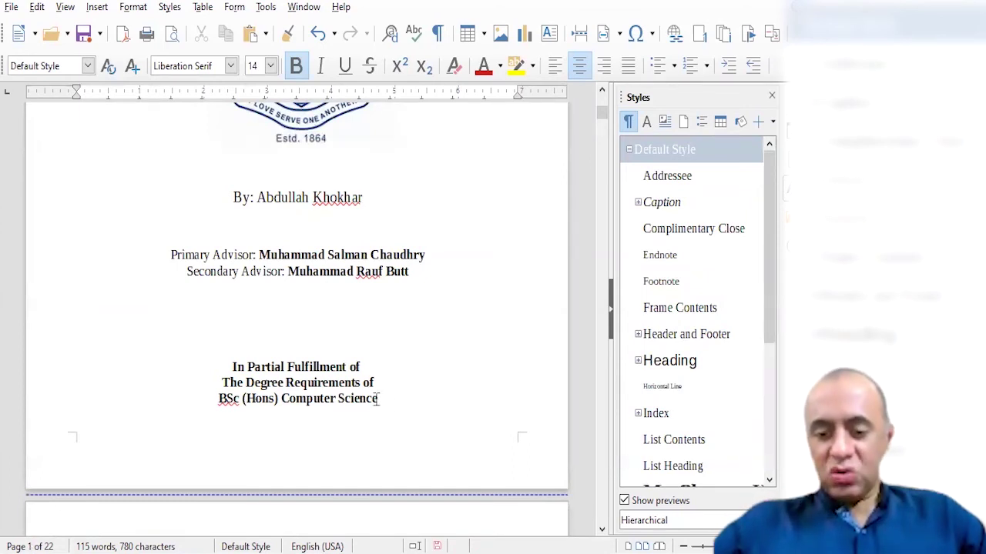
{"action": "key", "text": "ctrl+Return"}
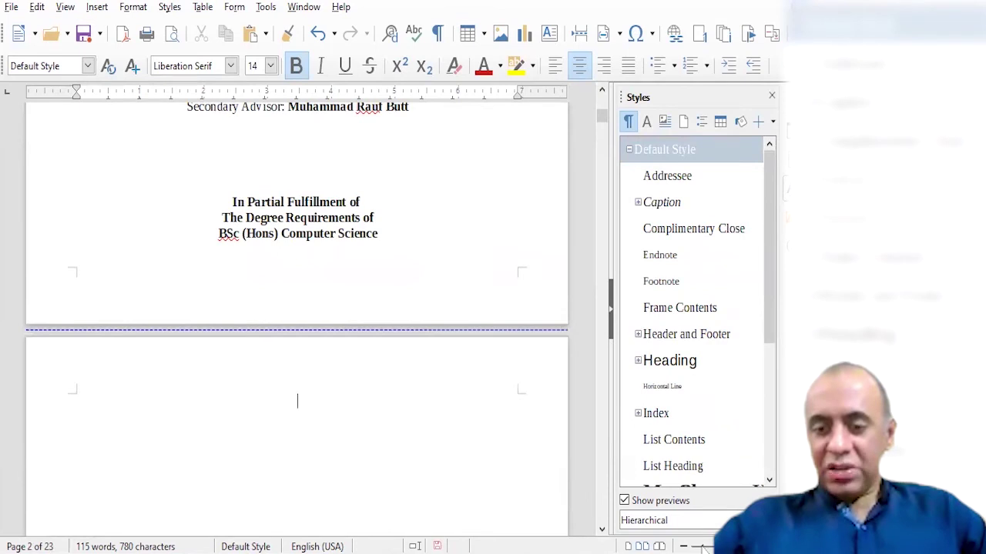
{"action": "scroll", "coordinate": [702, 549], "scroll_direction": "down", "scroll_amount": 3}
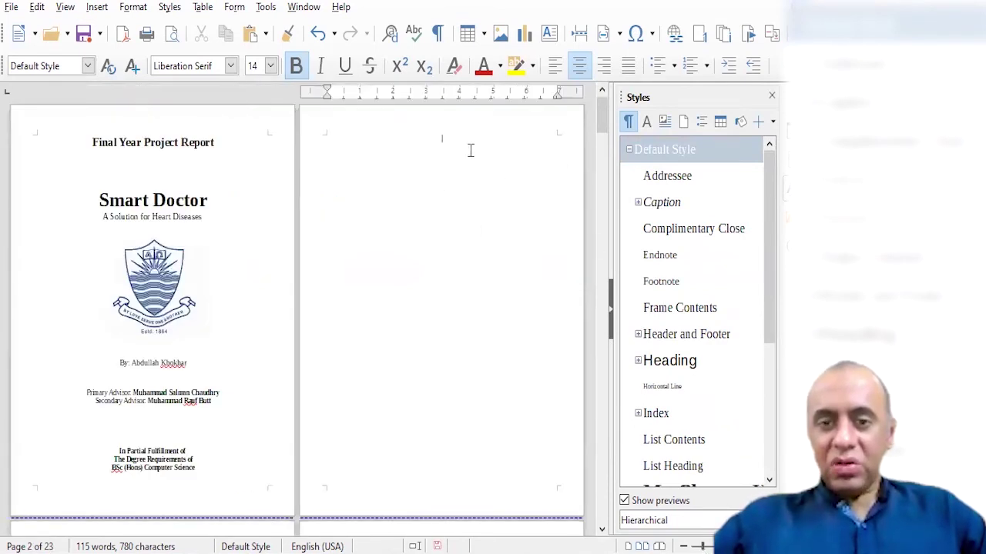
{"action": "scroll", "coordinate": [134, 183], "scroll_direction": "down", "scroll_amount": 5}
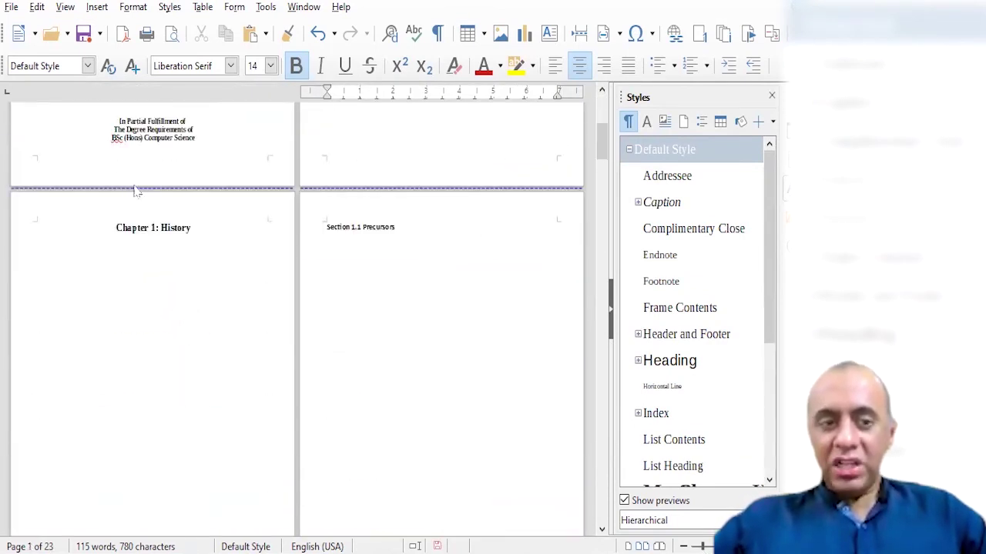
{"action": "left_click_drag", "start_coordinate": [115, 221], "coordinate": [201, 229]}
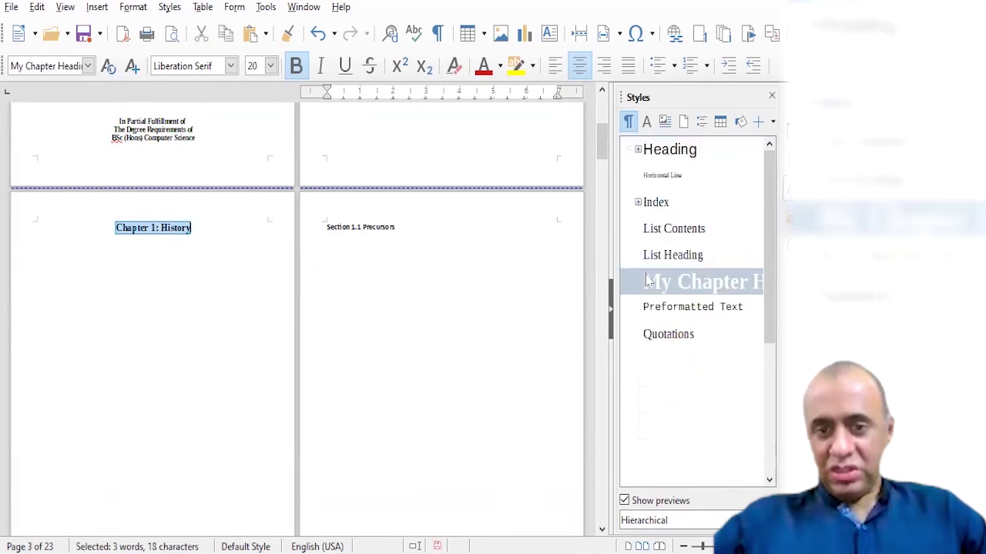
{"action": "left_click_drag", "start_coordinate": [599, 116], "coordinate": [605, 92]}
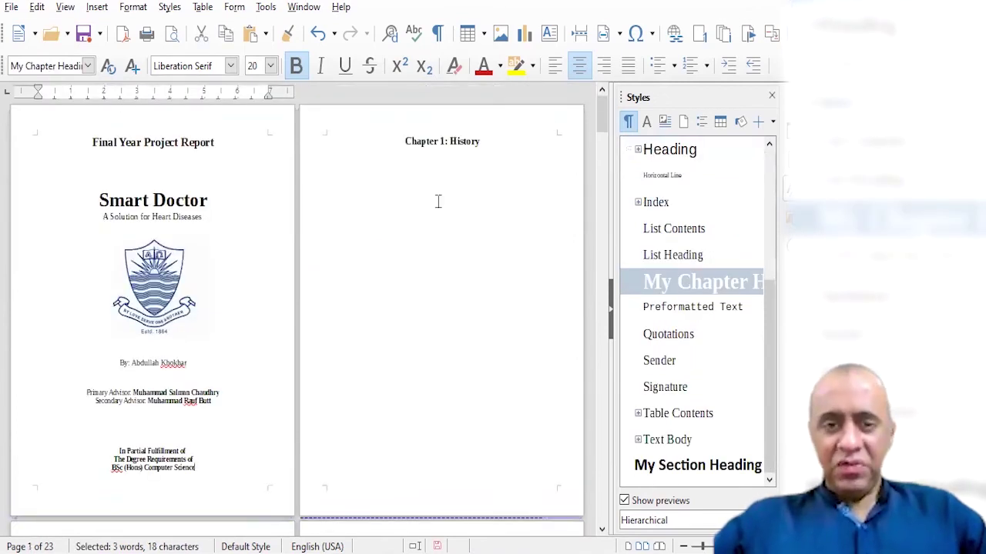
{"action": "key", "text": "ctrl+z"}
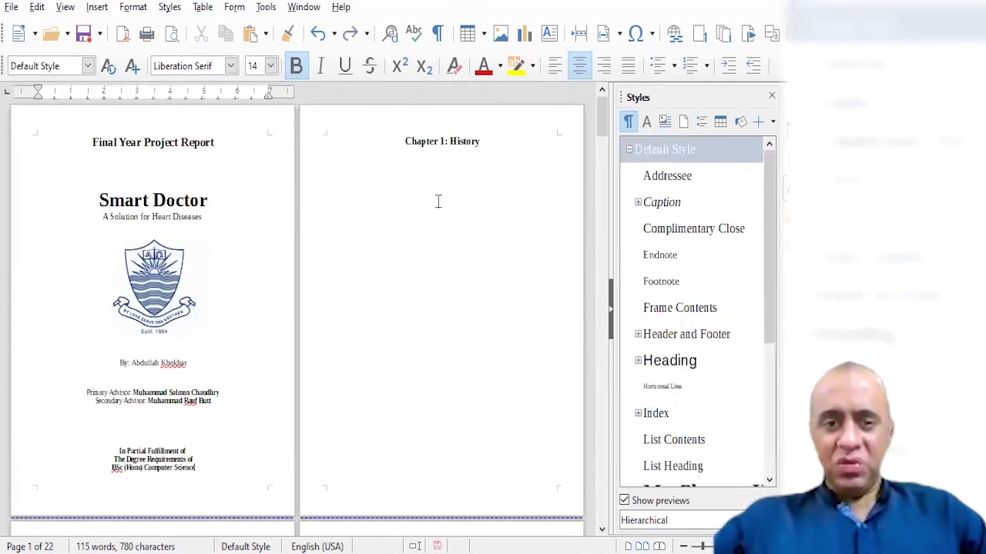
Insert a page break before the "Chapter 1: History" heading to add a blank page after the title page, and return to that page.
{"action": "left_click", "coordinate": [414, 146]}
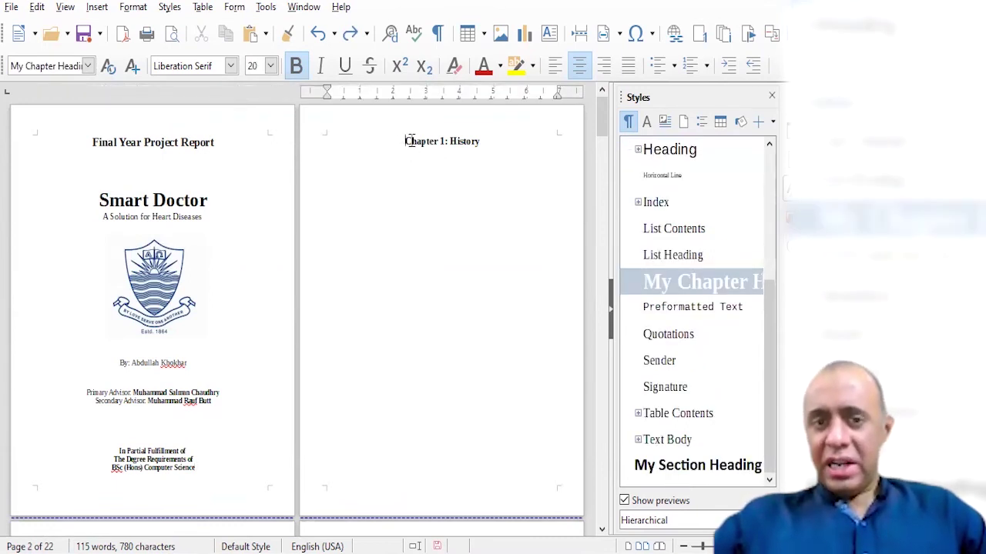
{"action": "key", "text": "ctrl+Return"}
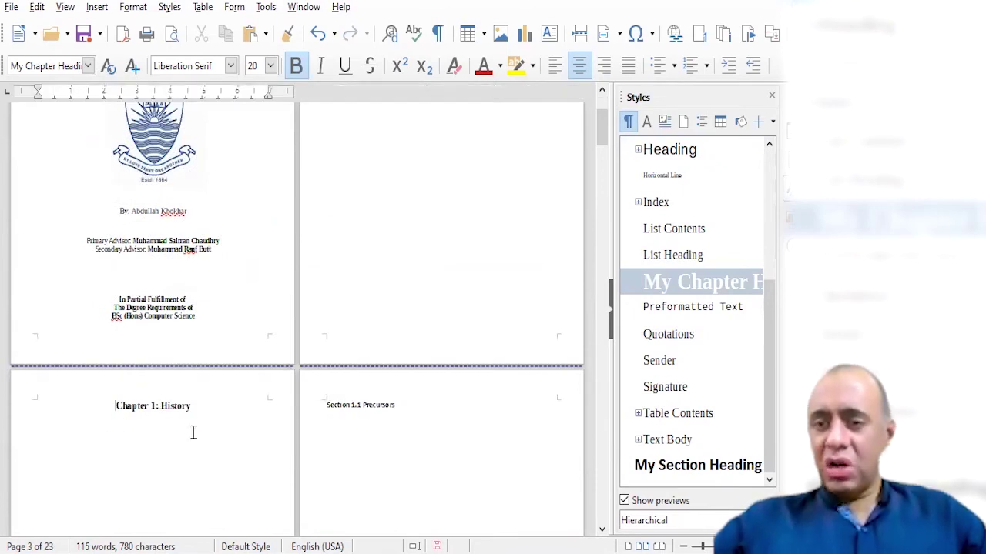
{"action": "left_click_drag", "start_coordinate": [604, 131], "coordinate": [604, 115]}
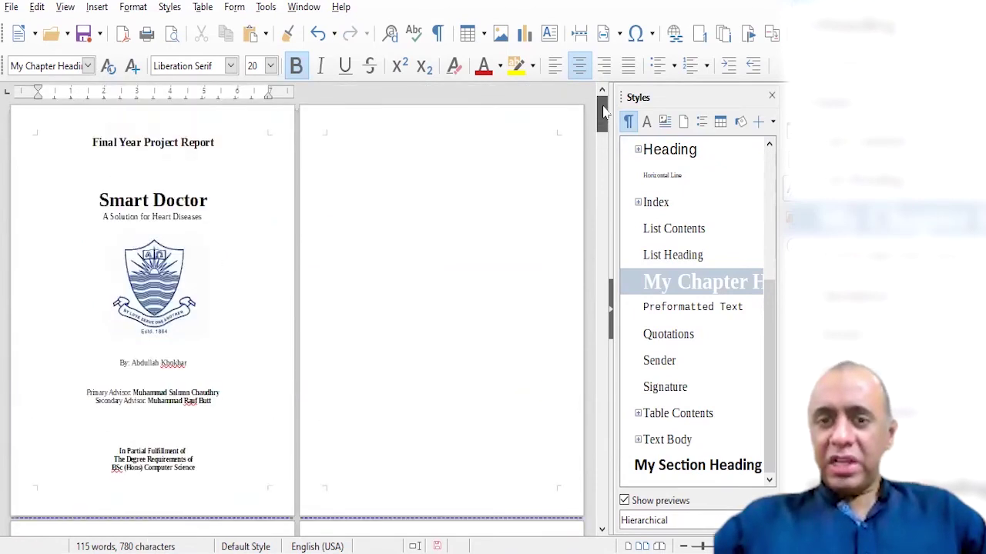
{"action": "left_click", "coordinate": [422, 154]}
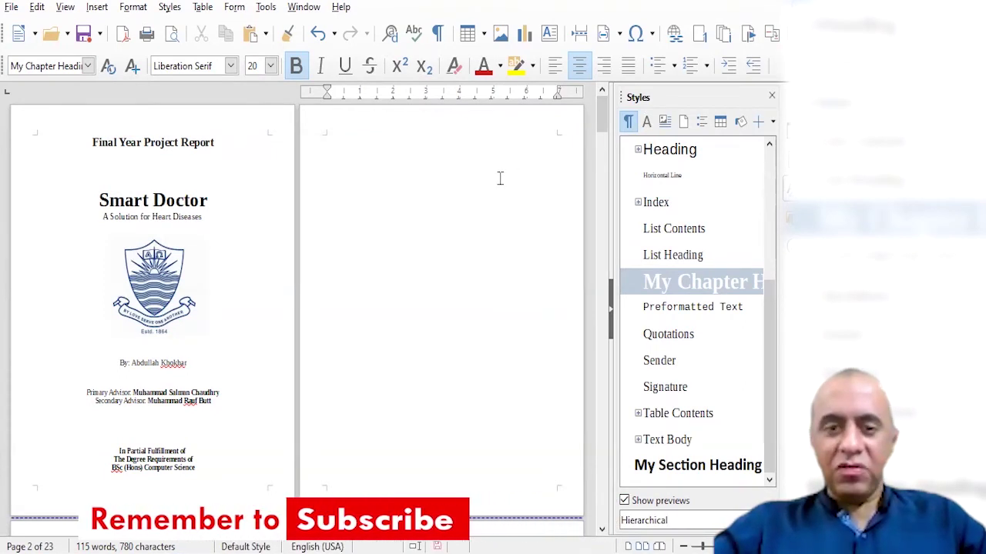
Check which page the "Section 2.1 User interface" line falls on, and return to the start of the document.
{"action": "left_click_drag", "start_coordinate": [602, 116], "coordinate": [603, 242]}
{"action": "left_click_drag", "start_coordinate": [351, 414], "coordinate": [405, 414]}
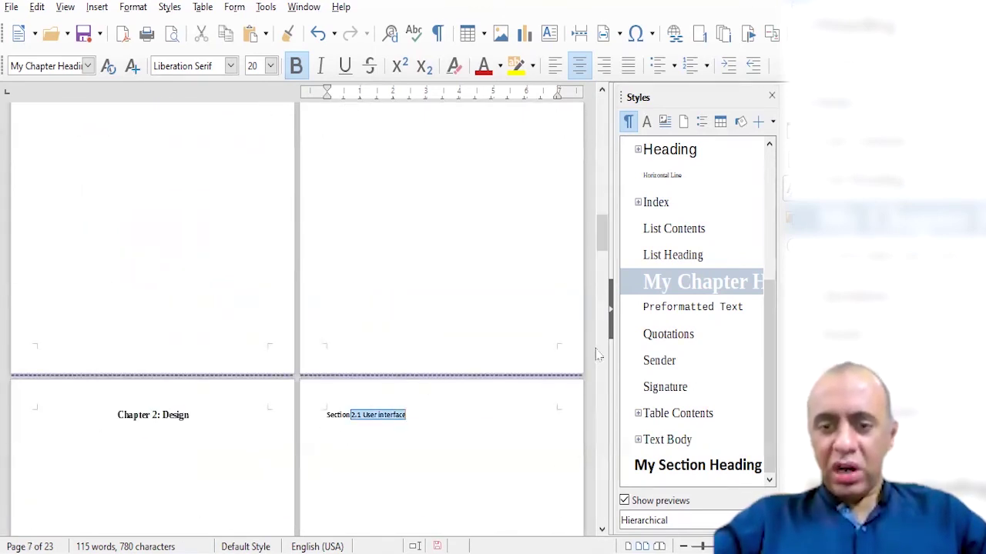
{"action": "mouse_move", "coordinate": [600, 262]}
{"action": "left_mouse_down"}
{"action": "mouse_move", "coordinate": [600, 274]}
{"action": "mouse_move", "coordinate": [601, 257]}
{"action": "left_mouse_up"}
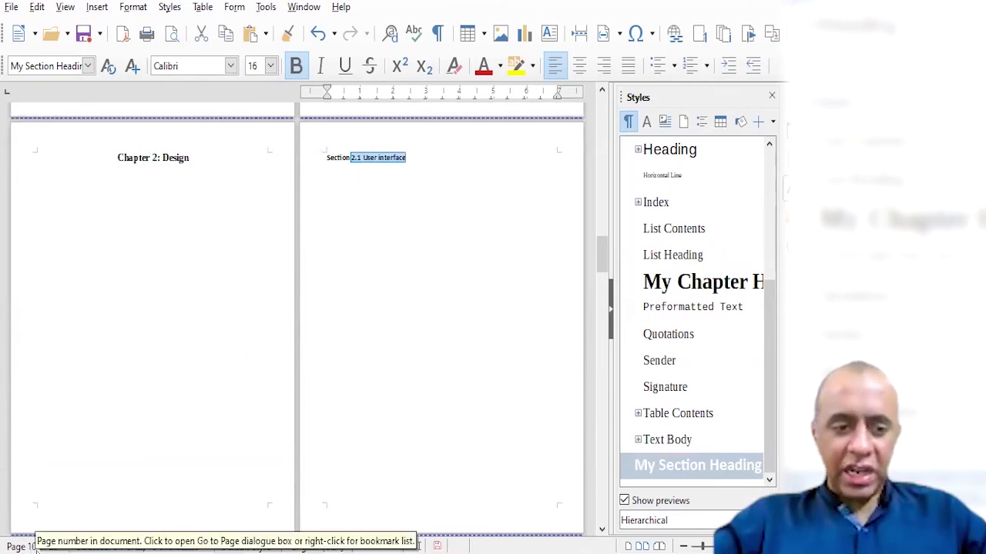
{"action": "left_click_drag", "start_coordinate": [605, 257], "coordinate": [602, 108]}
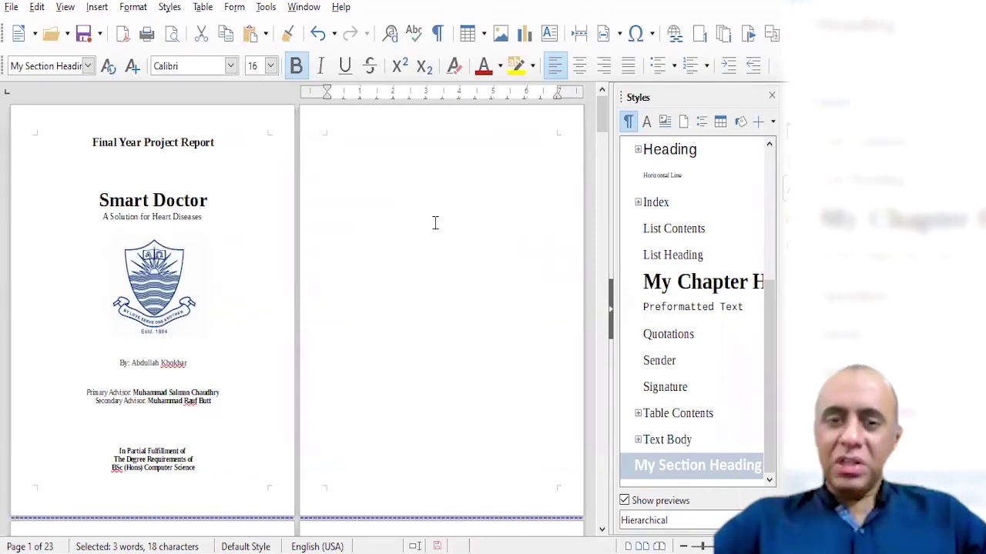
{"action": "left_click", "coordinate": [97, 7]}
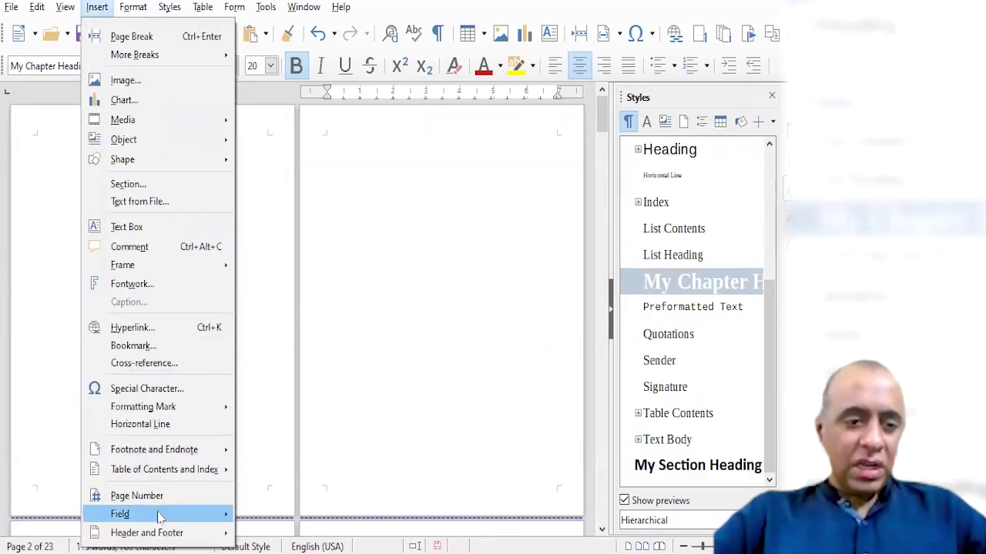
{"action": "mouse_move", "coordinate": [171, 479]}
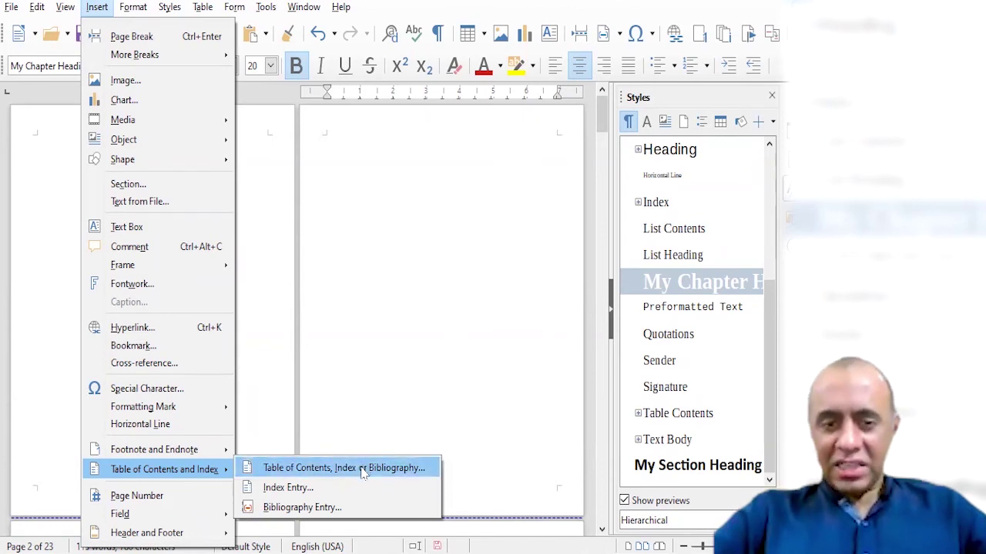
{"action": "left_click", "coordinate": [490, 287]}
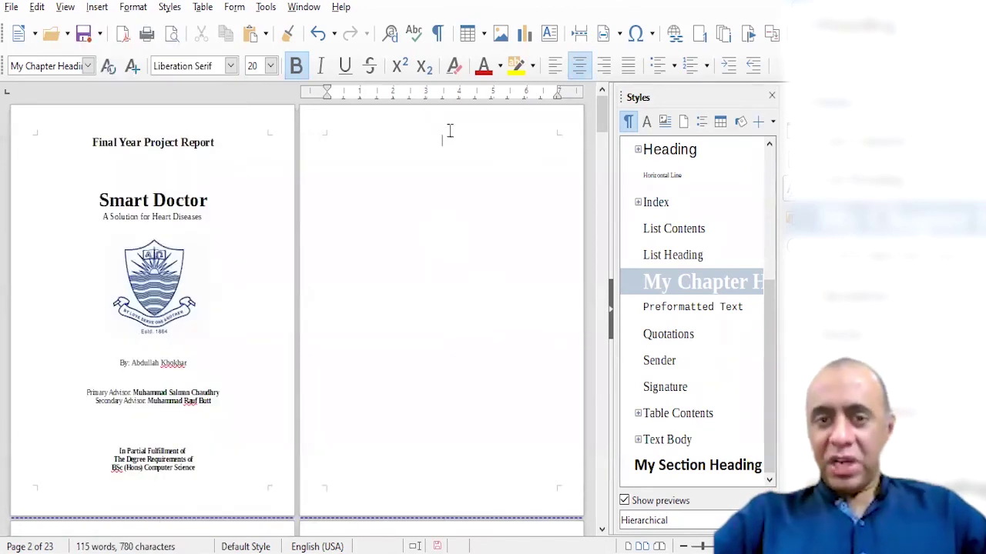
Left-align the empty paragraph on the blank second page and set its paragraph style to Default Style.
{"action": "left_click", "coordinate": [554, 66]}
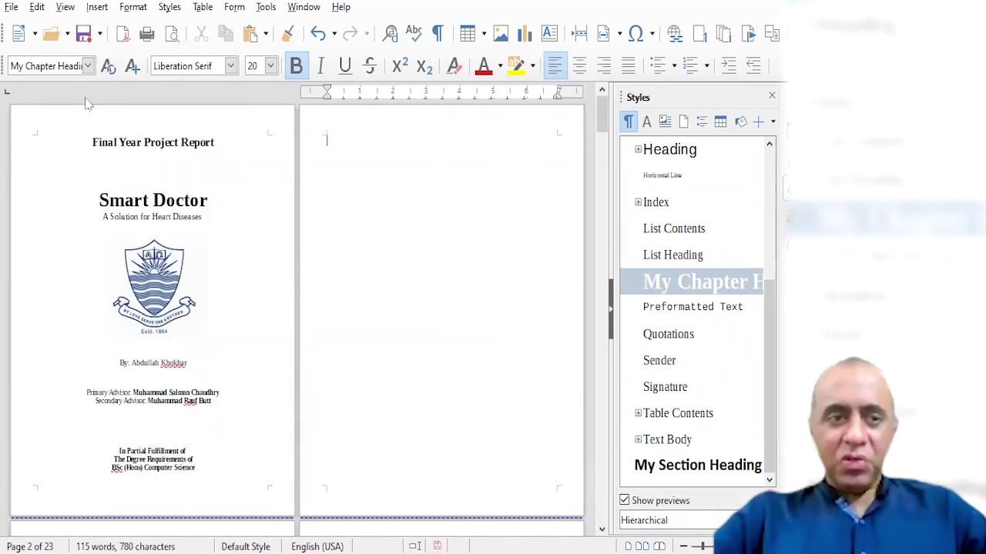
{"action": "left_click", "coordinate": [86, 67]}
{"action": "left_click", "coordinate": [89, 67]}
{"action": "left_click", "coordinate": [47, 140]}
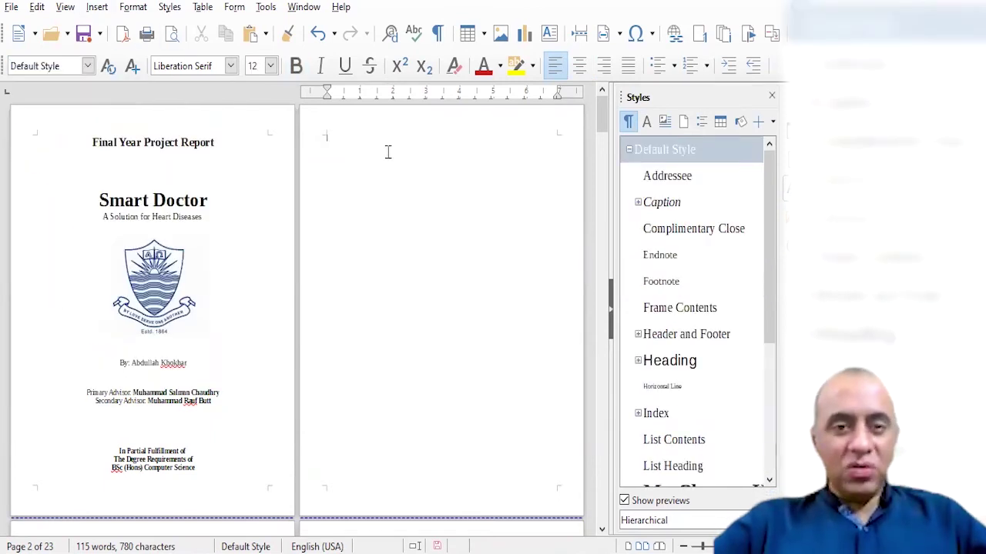
Start a table of contents on the blank second page, include additional styles as a source, and open their level assignment.
{"action": "left_click", "coordinate": [87, 66]}
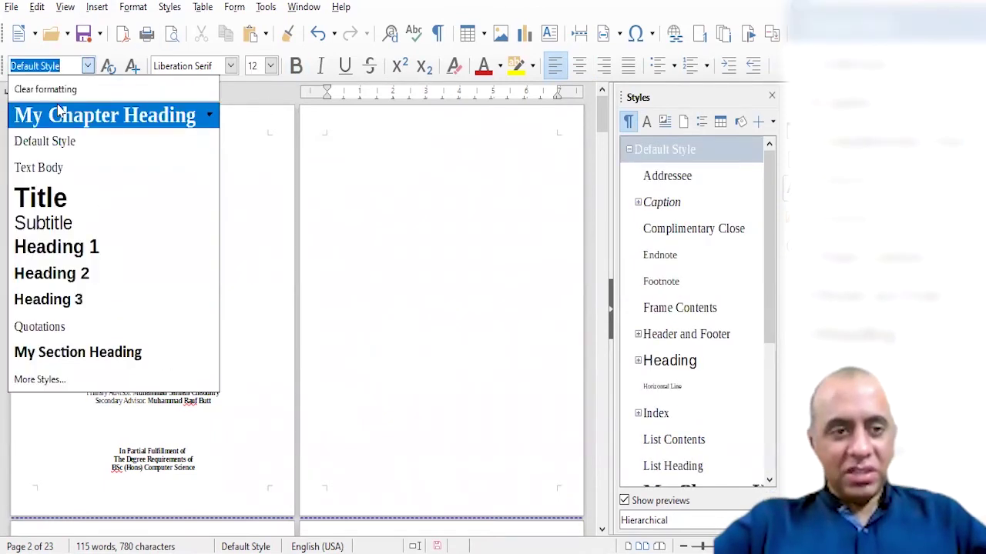
{"action": "key", "text": "Escape"}
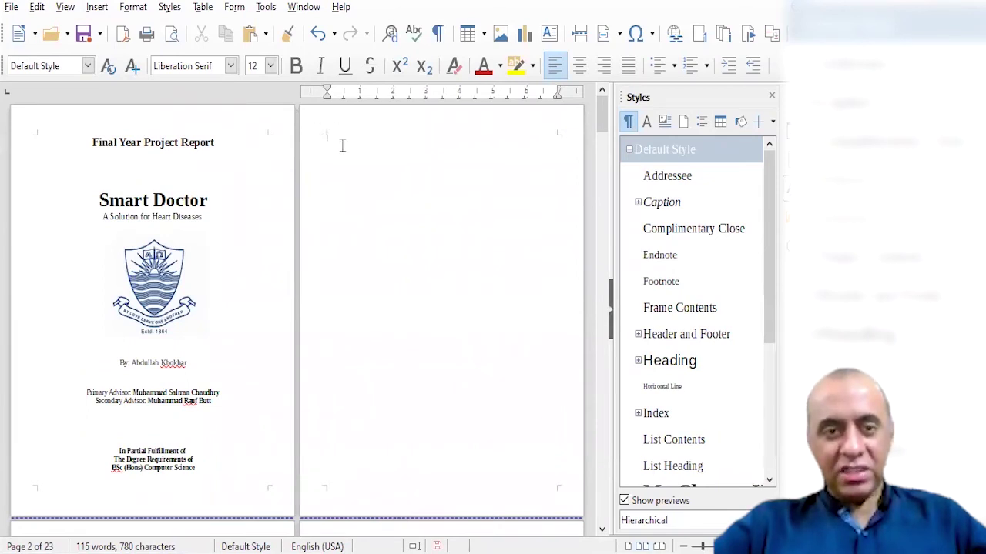
{"action": "left_click", "coordinate": [97, 7]}
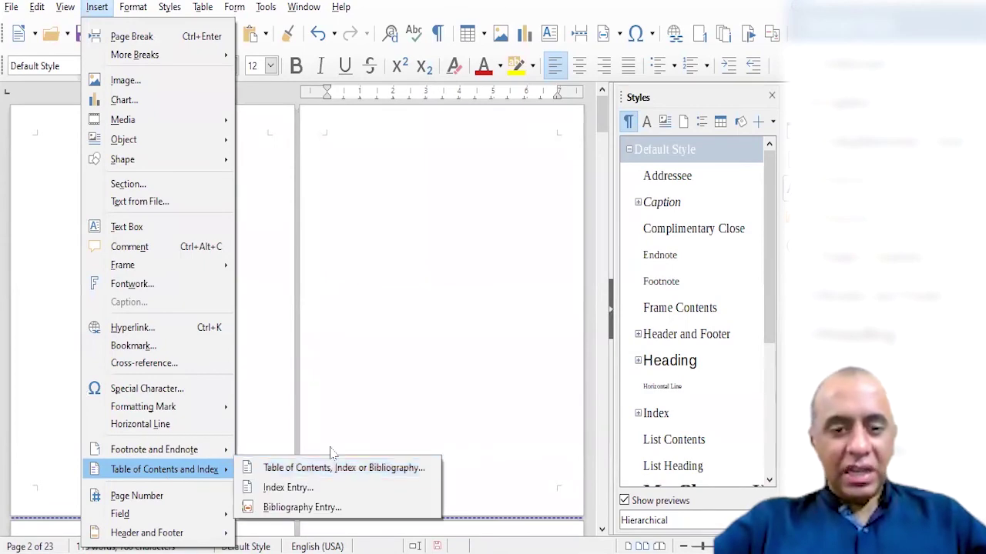
{"action": "left_click", "coordinate": [352, 467]}
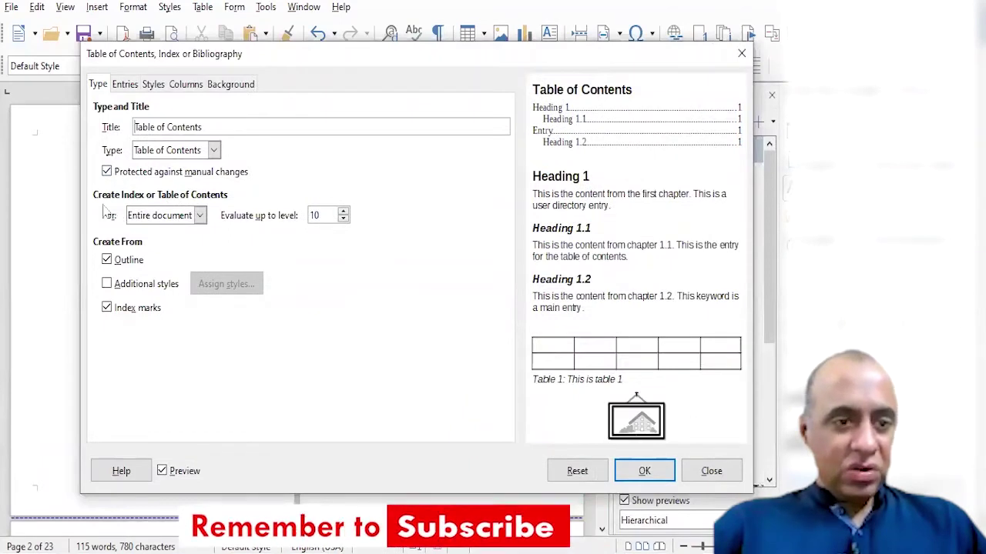
{"action": "left_click", "coordinate": [107, 284]}
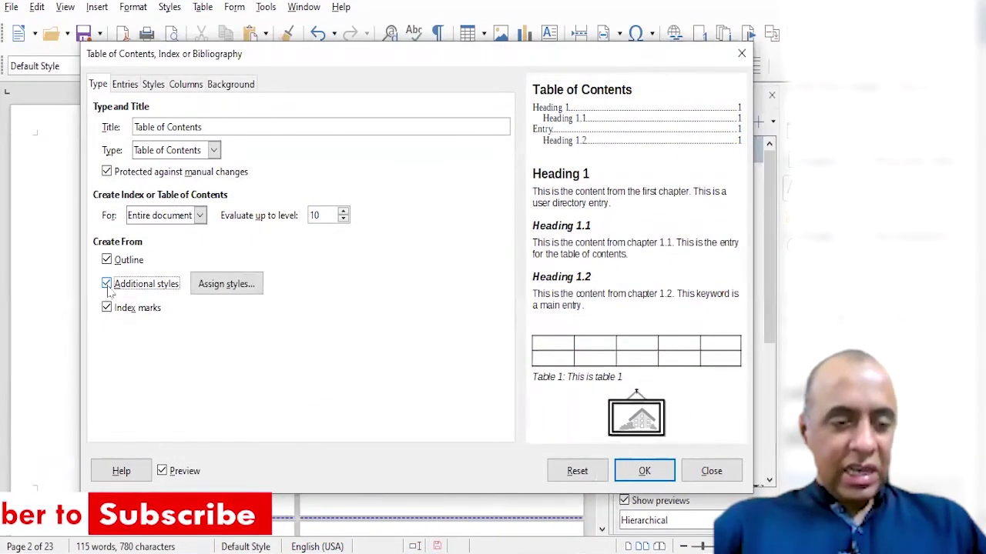
{"action": "left_click", "coordinate": [239, 292]}
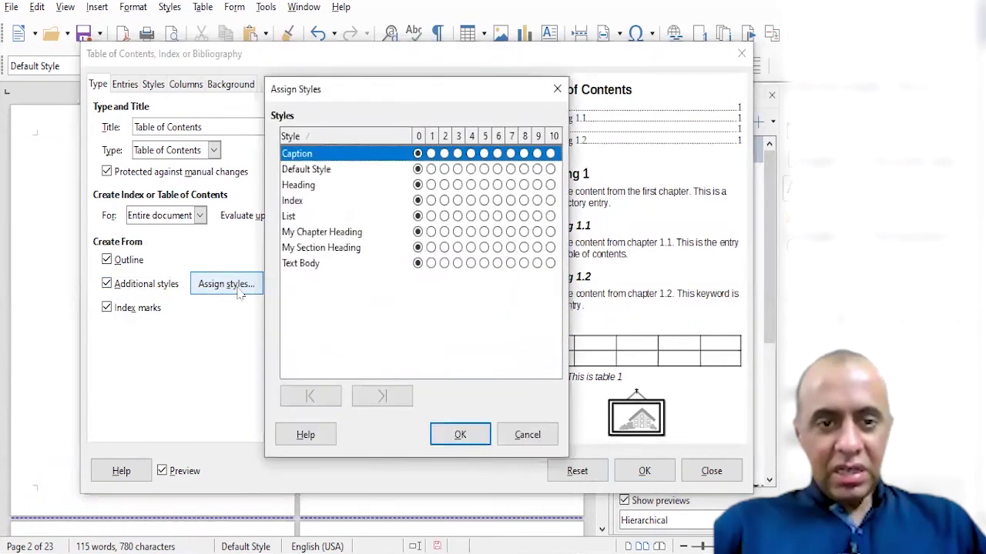
{"action": "left_click_drag", "start_coordinate": [478, 77], "coordinate": [503, 47]}
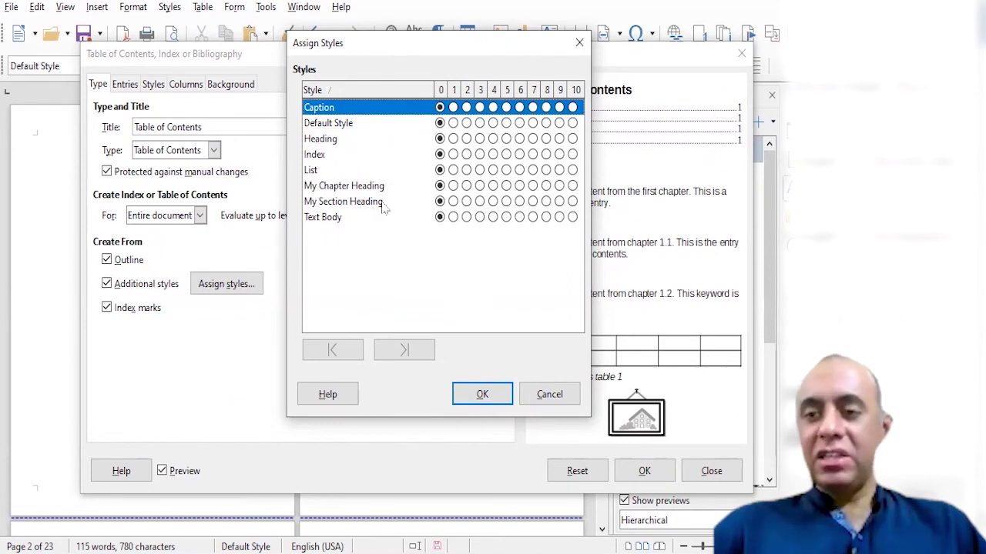
Assign the My Chapter Heading style to level 1 and My Section Heading to level 2 of the table of contents.
{"action": "left_click", "coordinate": [453, 187]}
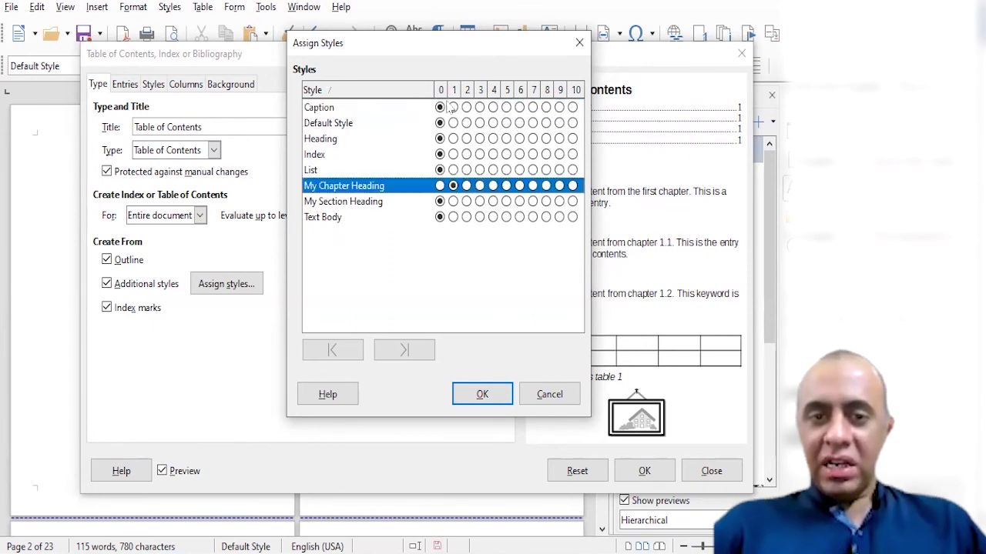
{"action": "left_click_drag", "start_coordinate": [485, 48], "coordinate": [392, 47]}
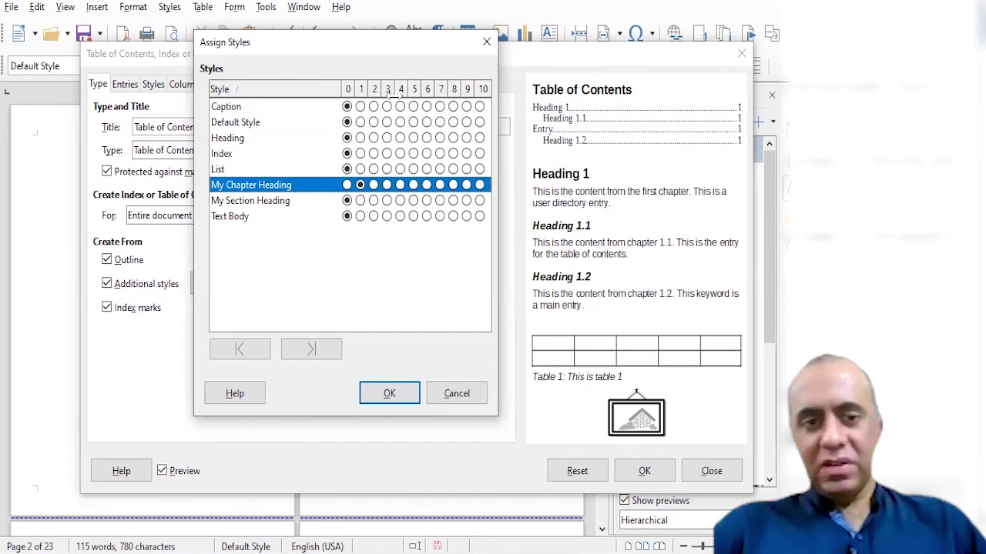
{"action": "left_click", "coordinate": [233, 201]}
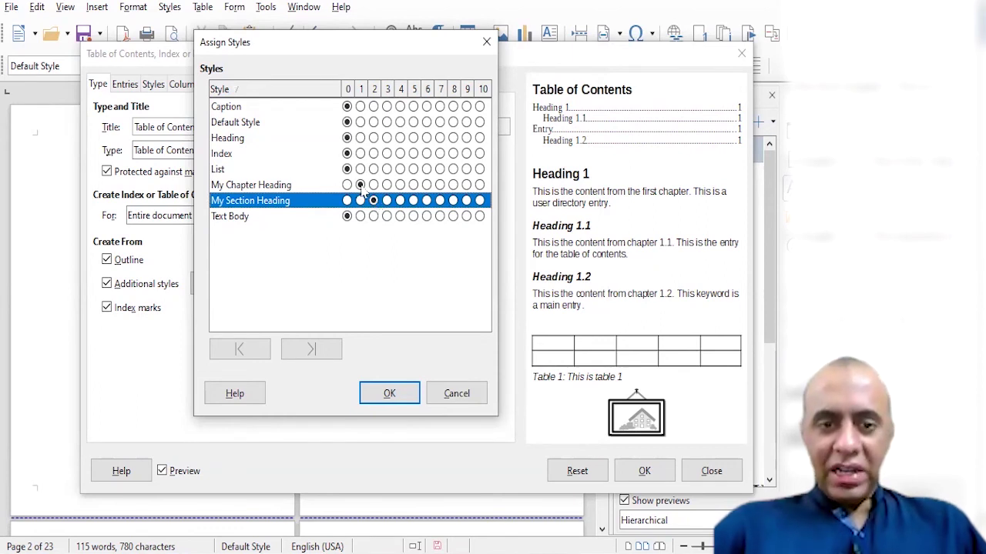
{"action": "left_click", "coordinate": [360, 186]}
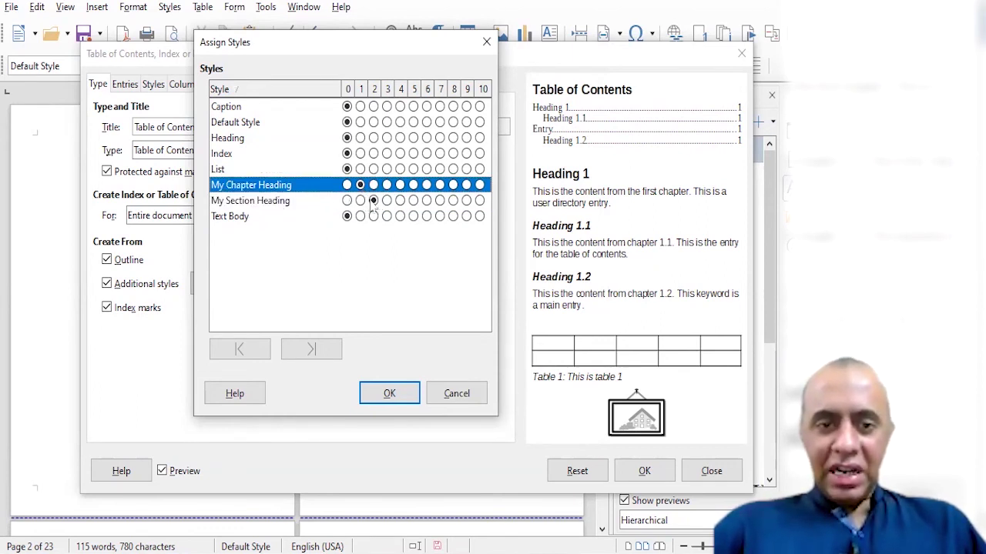
{"action": "left_click", "coordinate": [373, 201]}
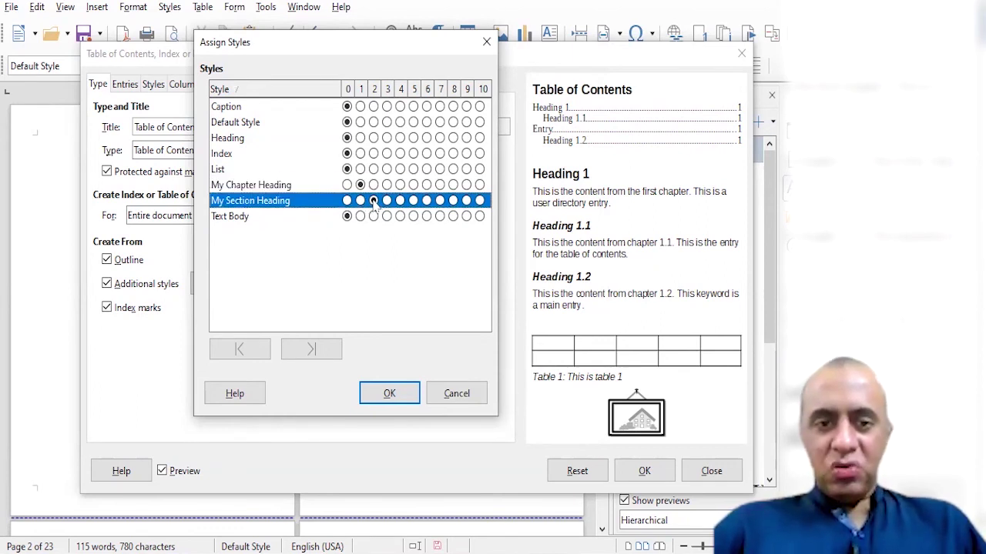
{"action": "left_click", "coordinate": [346, 137]}
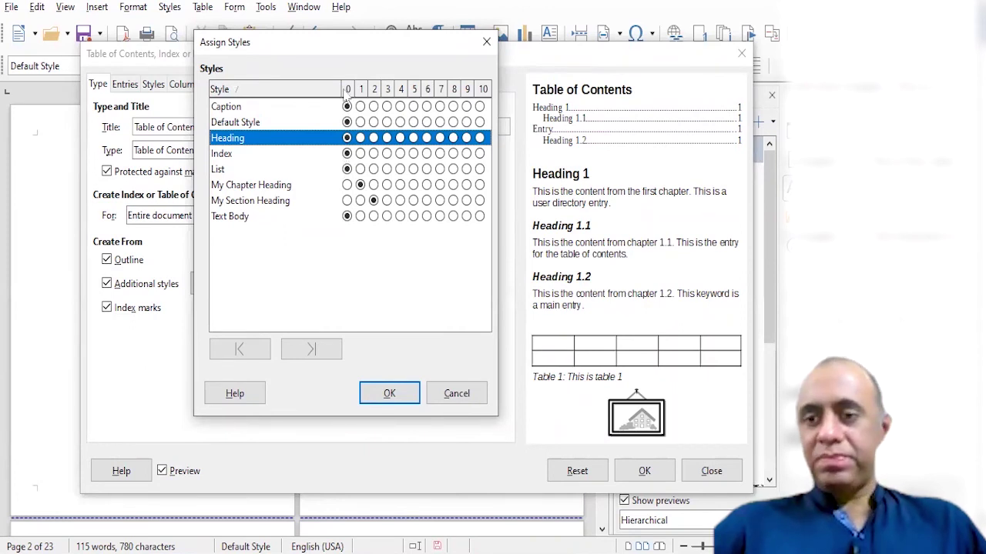
{"action": "left_click", "coordinate": [389, 394]}
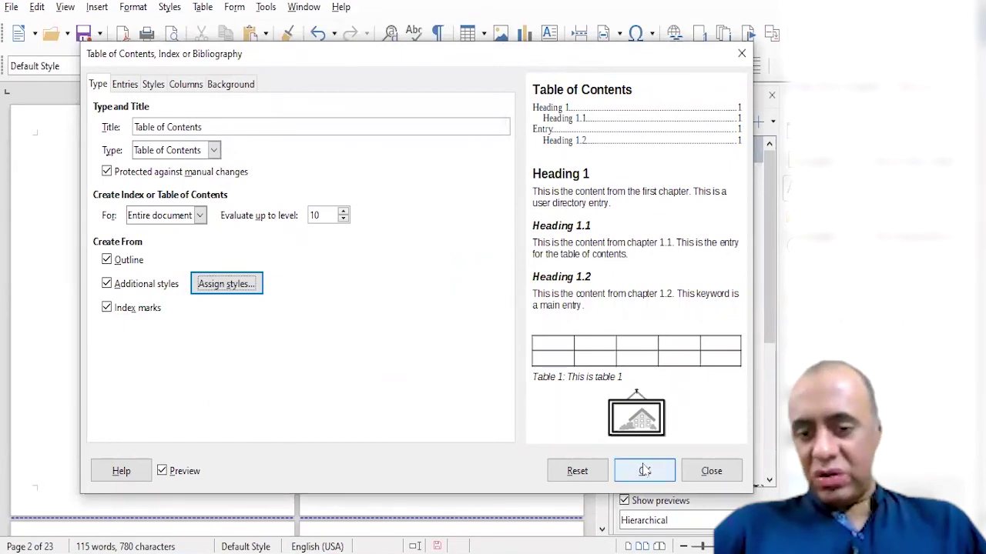
Try the title "Table of Contents for my Project" for the index, and remove the added words again.
{"action": "left_click_drag", "start_coordinate": [210, 128], "coordinate": [111, 135]}
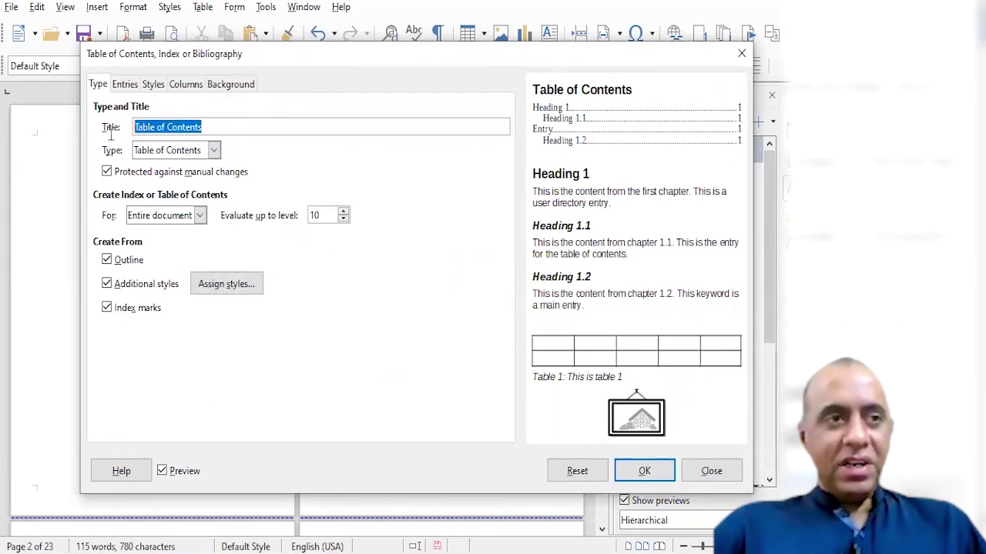
{"action": "left_click", "coordinate": [217, 127]}
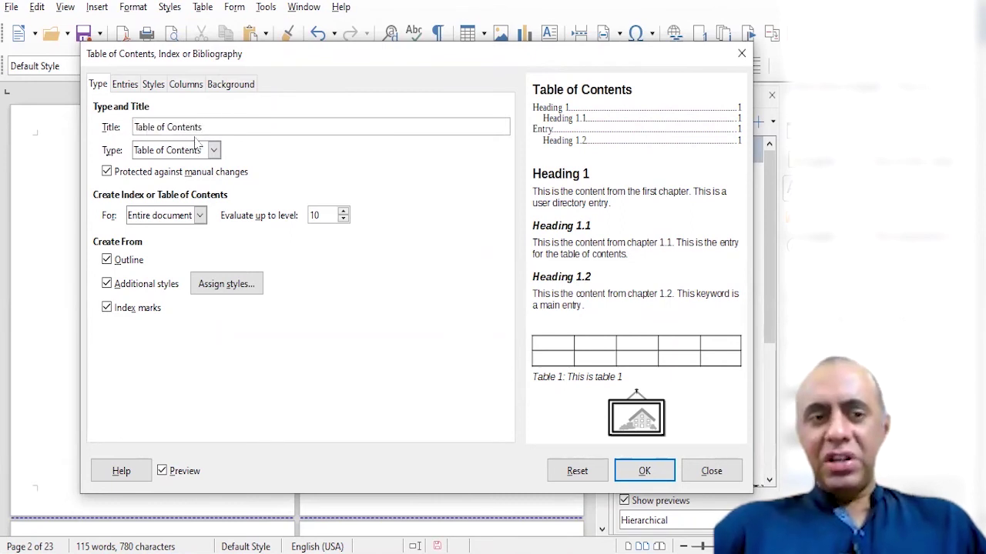
{"action": "type", "text": "for m"}
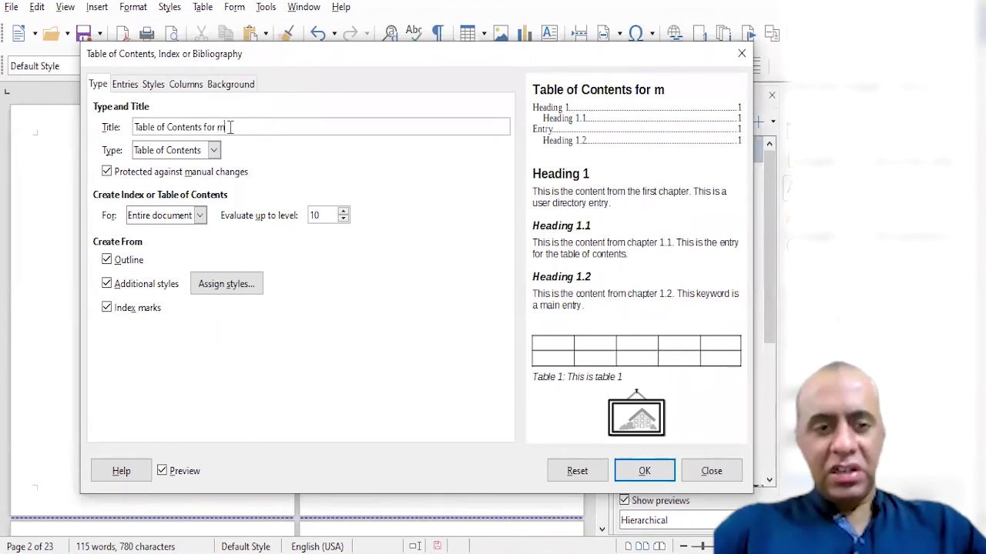
{"action": "type", "text": "y Project"}
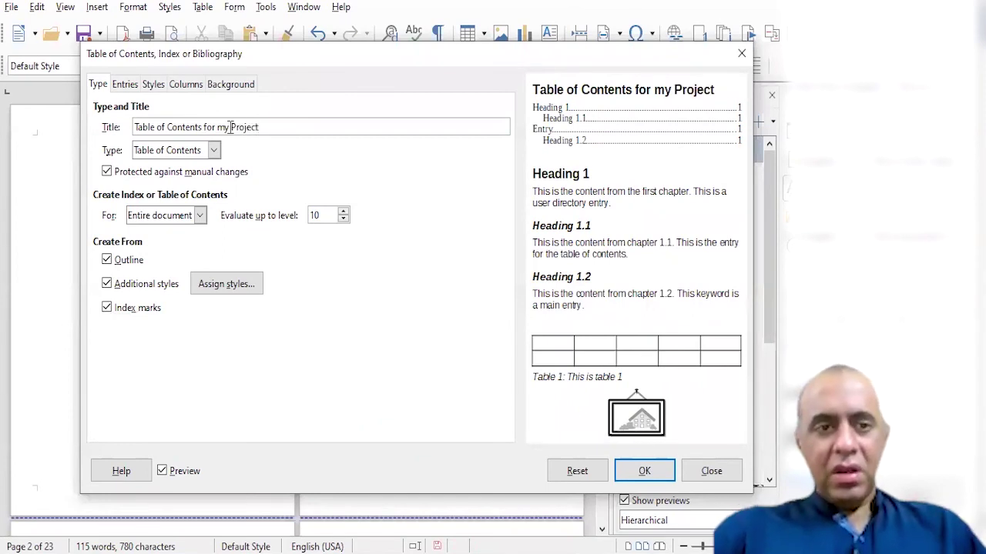
{"action": "key", "text": "ctrl+shift+Left"}
{"action": "key", "text": "ctrl+shift+Left"}
{"action": "key", "text": "ctrl+shift+Left"}
{"action": "key", "text": "BackSpace"}
{"action": "key", "text": "BackSpace"}
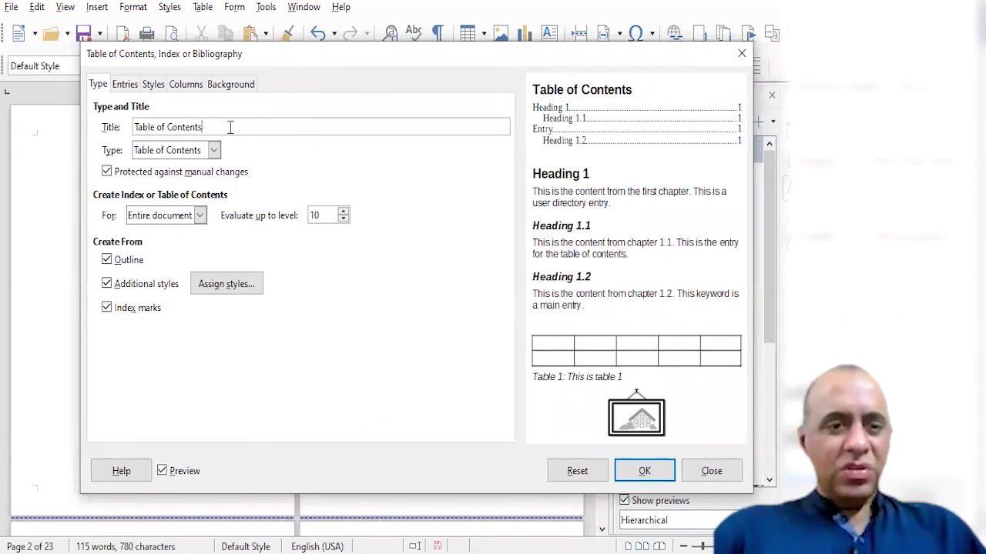
Insert the configured table of contents on page 2 and review its chapter and section entries with their page numbers.
{"action": "left_click", "coordinate": [644, 471]}
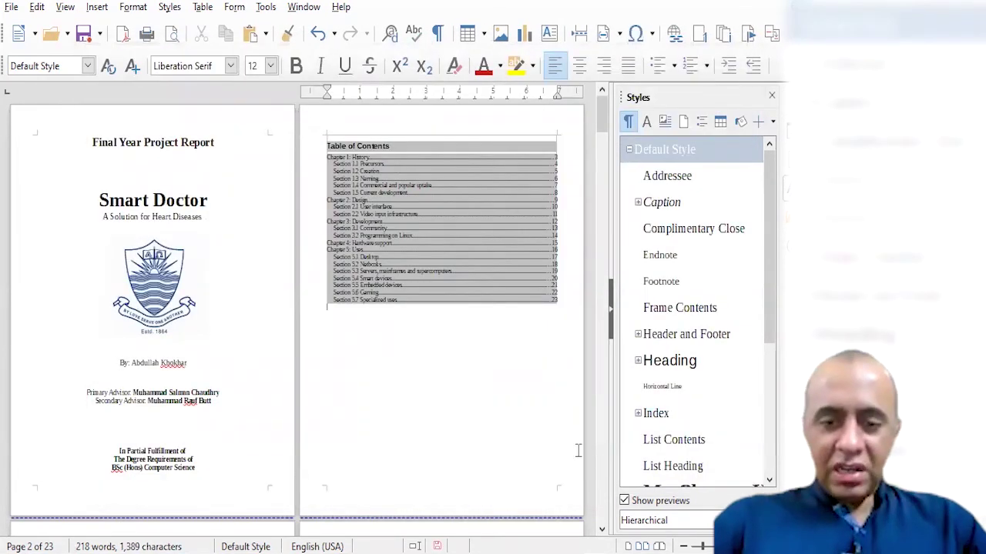
{"action": "left_click", "coordinate": [716, 547]}
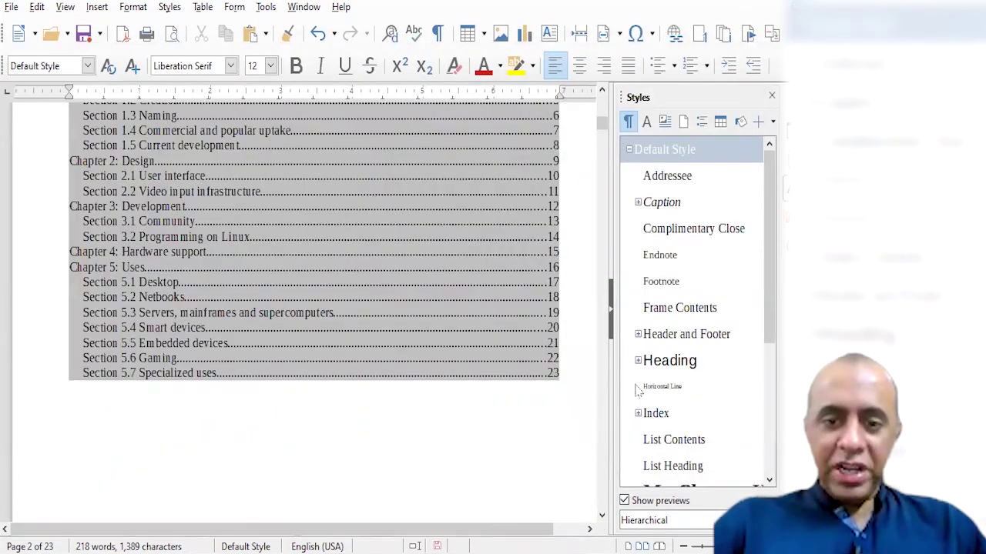
{"action": "left_click_drag", "start_coordinate": [603, 123], "coordinate": [605, 129]}
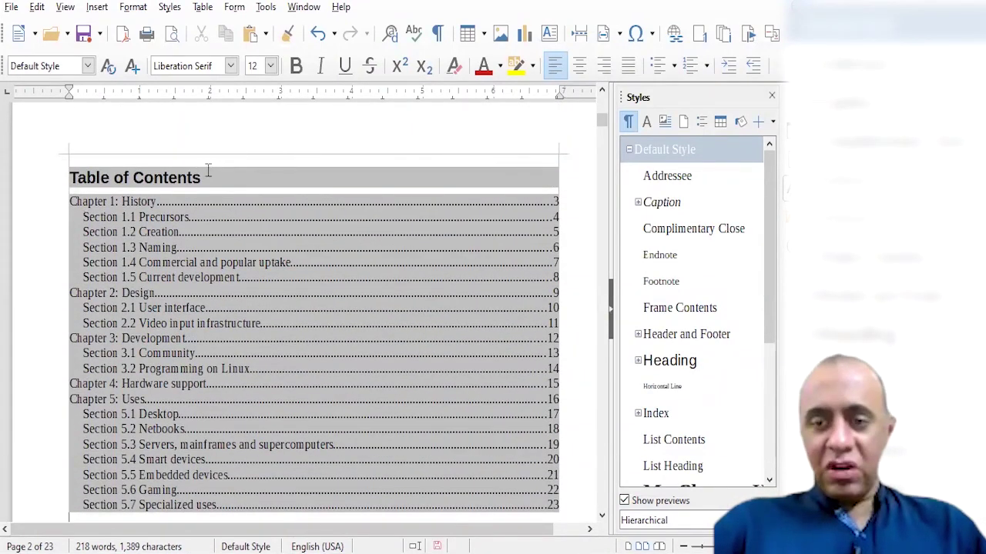
{"action": "left_click", "coordinate": [554, 201]}
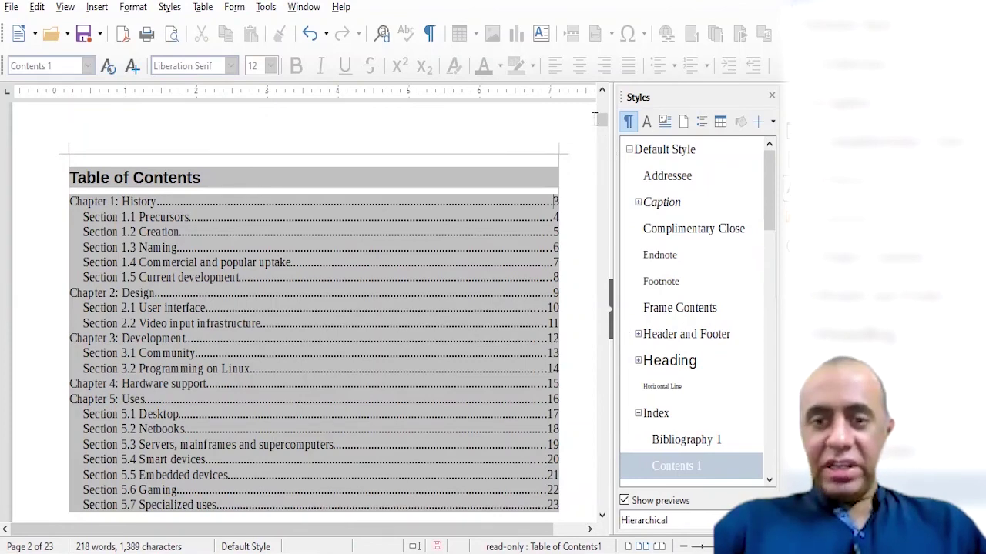
{"action": "scroll", "coordinate": [605, 127], "scroll_direction": "down", "scroll_amount": 1}
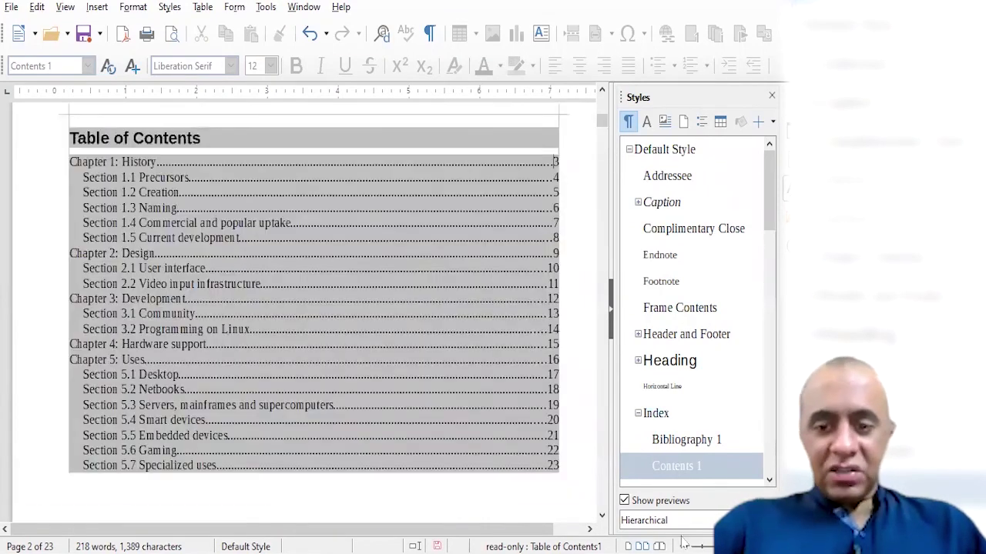
{"action": "left_click", "coordinate": [682, 546]}
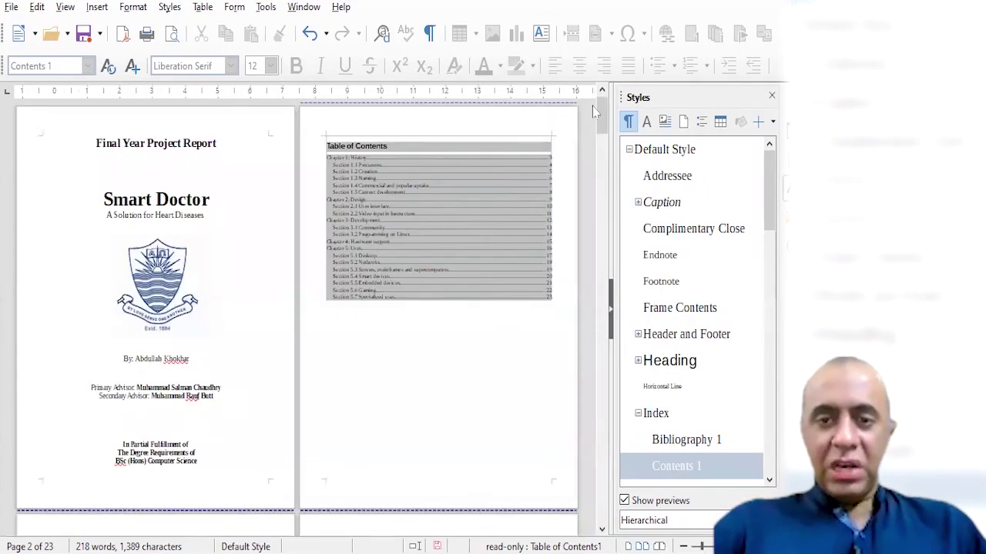
Insert page breaks before the "Section 5.7 Specialized uses" heading on the last page to push it to page 25.
{"action": "left_click_drag", "start_coordinate": [601, 117], "coordinate": [604, 462]}
{"action": "left_click", "coordinate": [47, 173]}
{"action": "left_click_drag", "start_coordinate": [328, 309], "coordinate": [423, 440]}
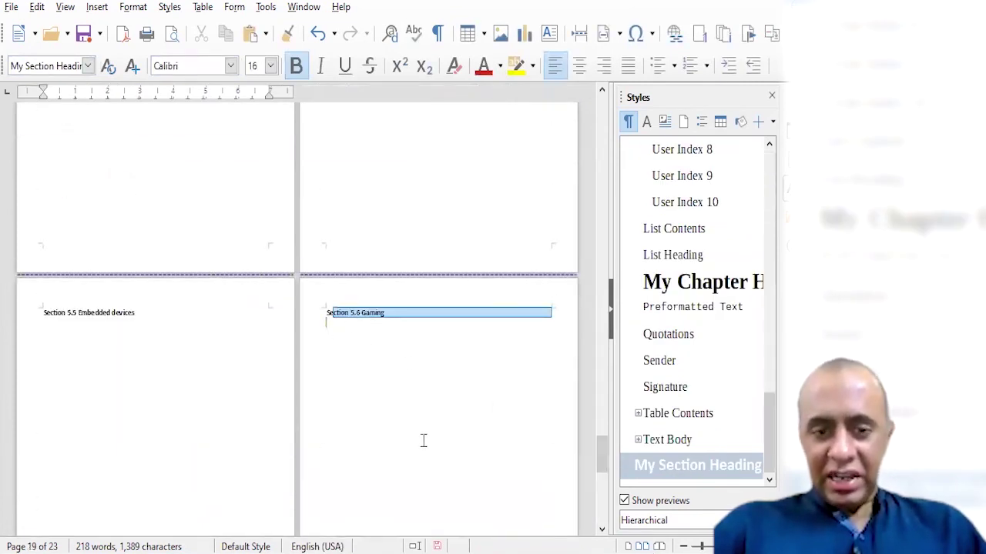
{"action": "left_click_drag", "start_coordinate": [605, 472], "coordinate": [604, 531]}
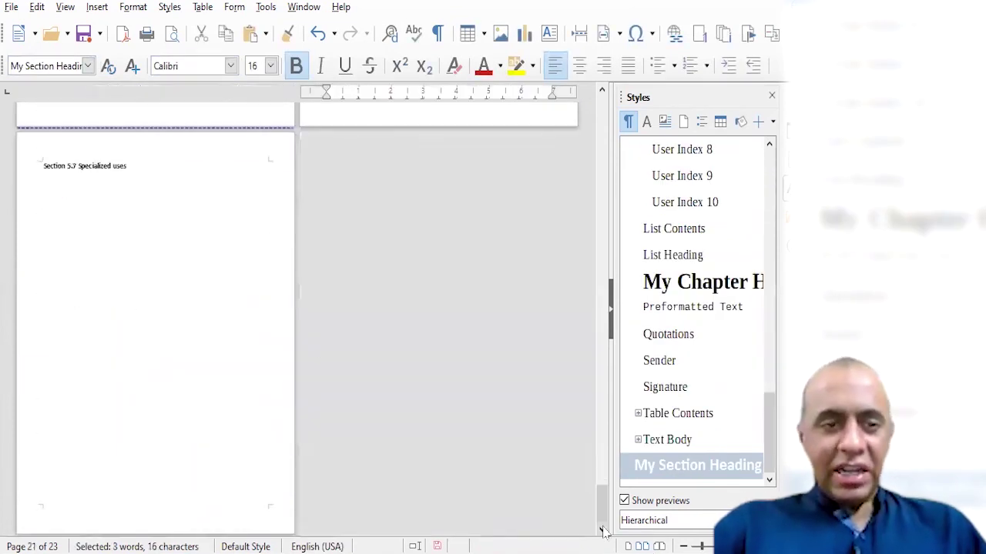
{"action": "left_click", "coordinate": [36, 164]}
{"action": "key", "text": "ctrl+Return"}
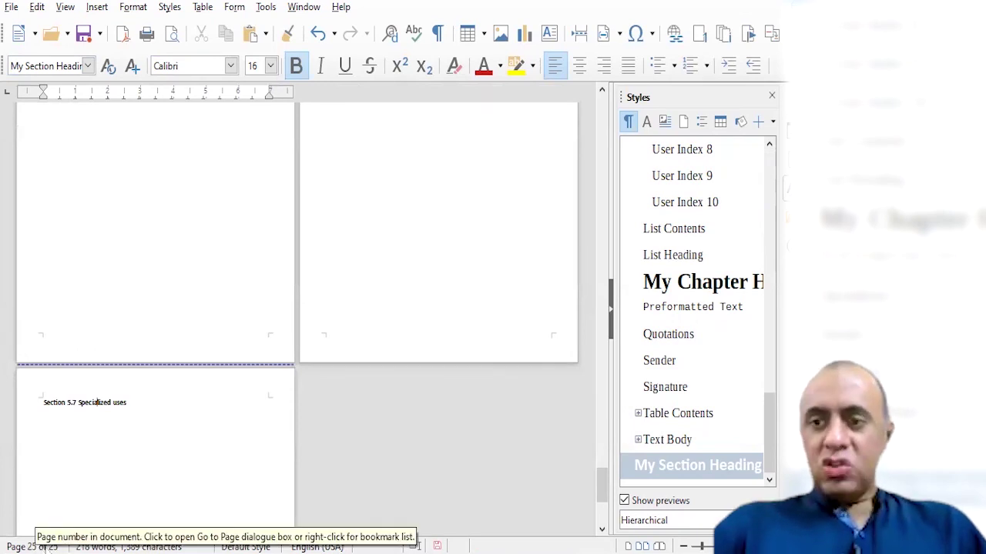
{"action": "left_click", "coordinate": [60, 547]}
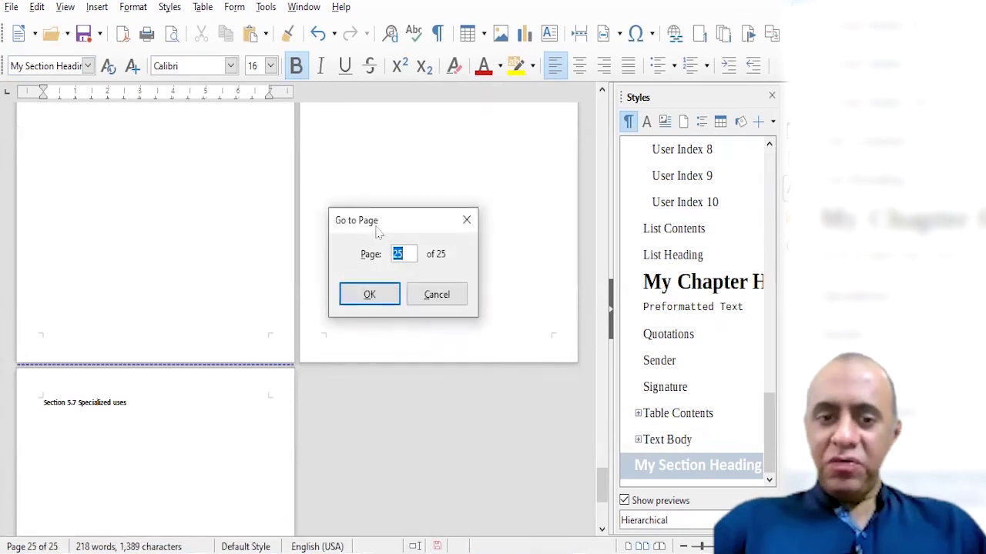
{"action": "left_click", "coordinate": [450, 294]}
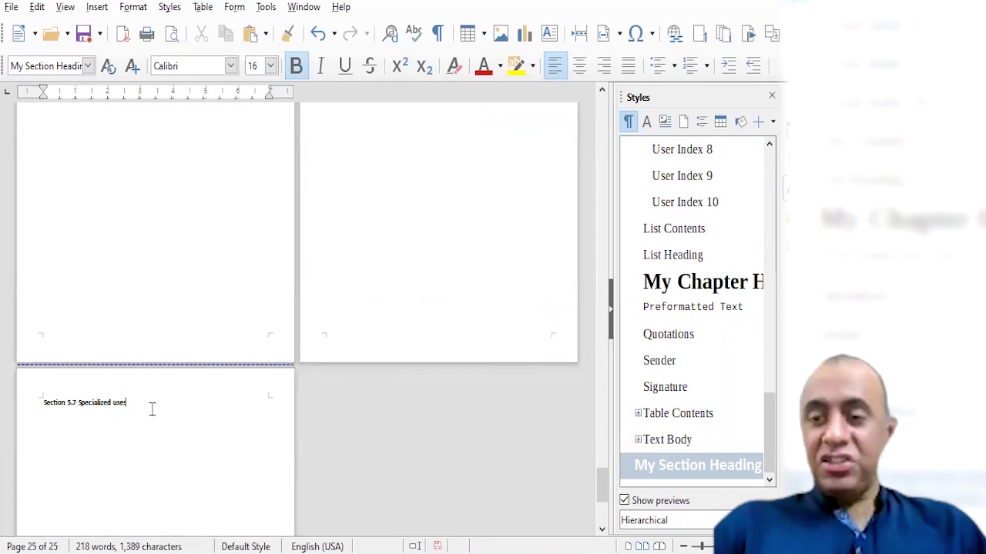
Return to the table of contents on page 2 and update the index to match the changed pages.
{"action": "left_click_drag", "start_coordinate": [608, 477], "coordinate": [585, 110]}
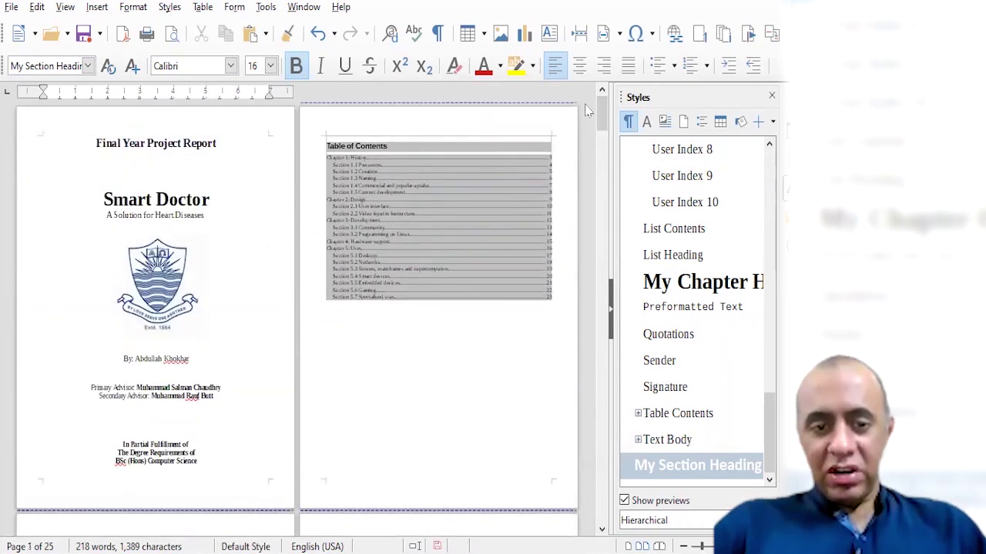
{"action": "left_click", "coordinate": [501, 376]}
{"action": "scroll", "coordinate": [439, 231], "scroll_direction": "up", "scroll_amount": 3}
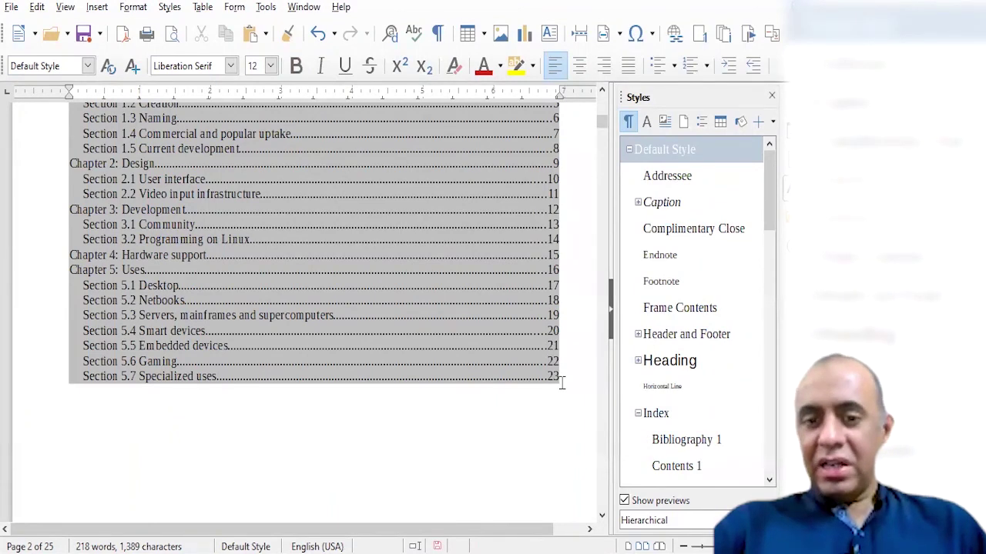
{"action": "right_click", "coordinate": [434, 273]}
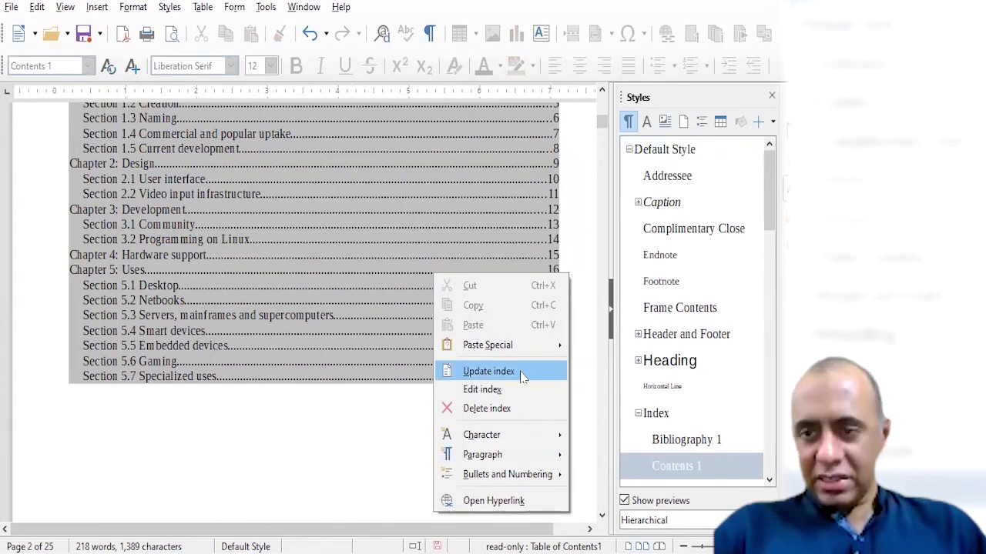
{"action": "left_click", "coordinate": [522, 373]}
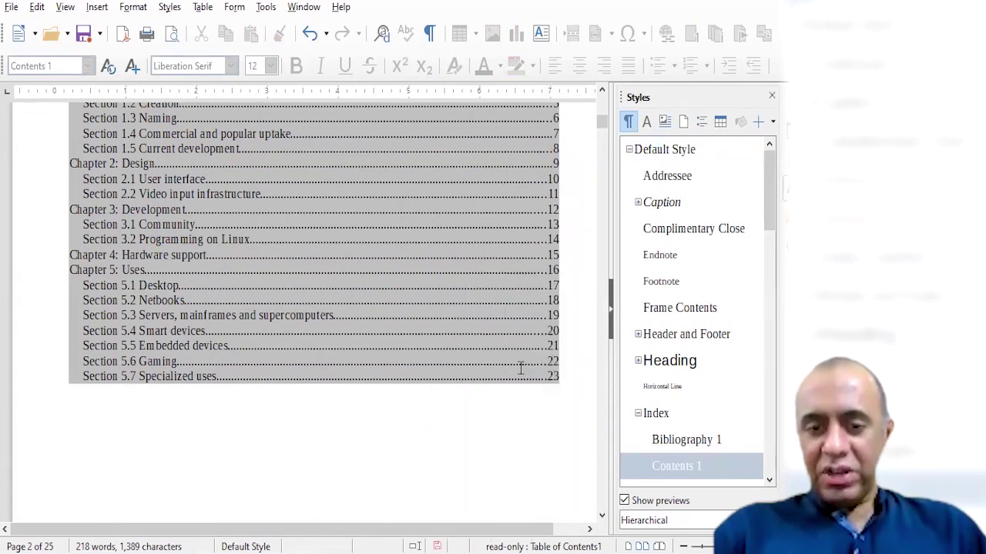